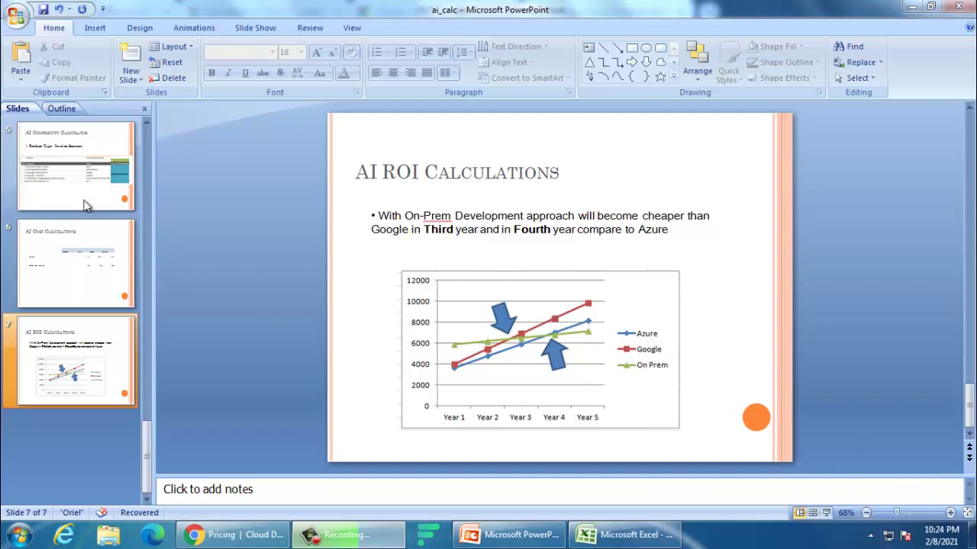
Step: Review the Overview, AI ROI Calculations, AI Cost Calculations and AI Complexity Calculator slides in the presentation
scroll(122, 276, "up", 4)
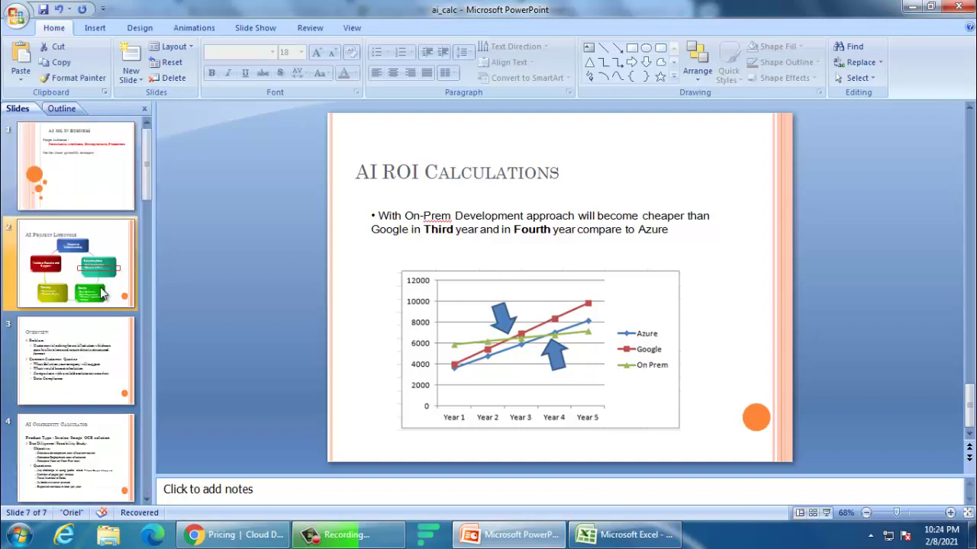
left_click(97, 365)
scroll(114, 279, "down", 4)
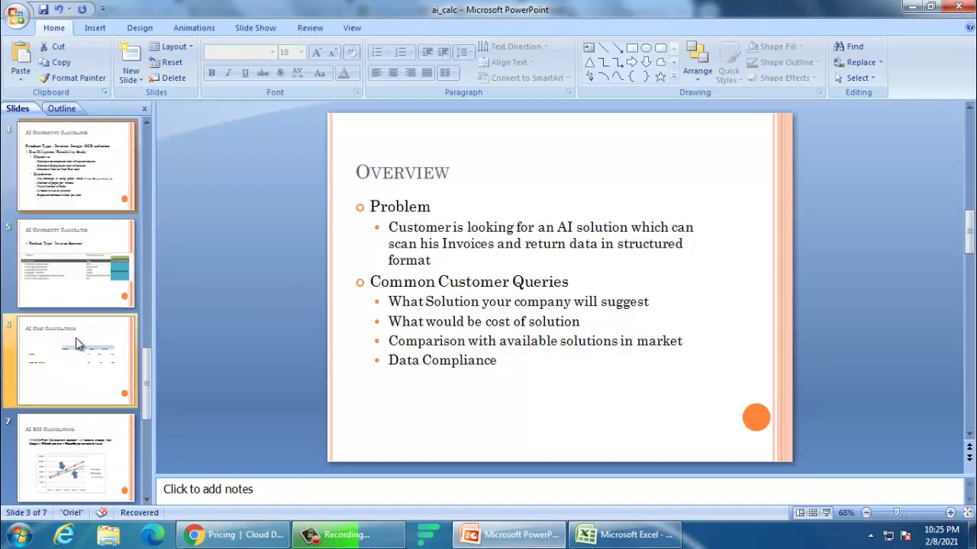
left_click(107, 353)
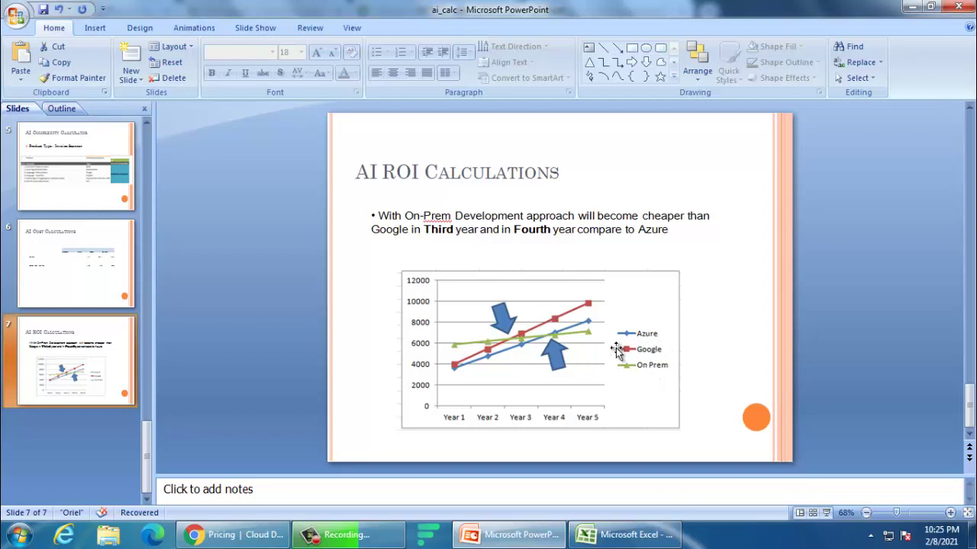
left_click(100, 287)
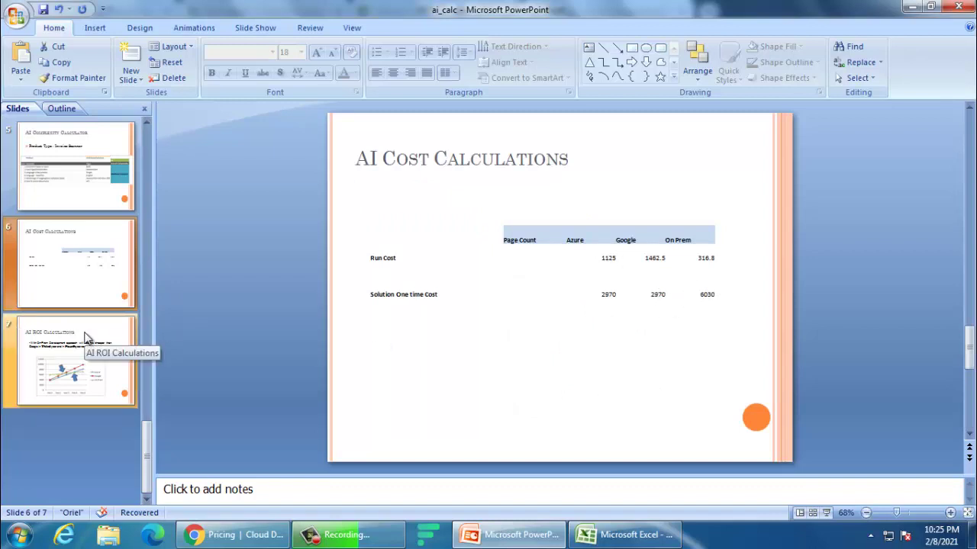
left_click(86, 335)
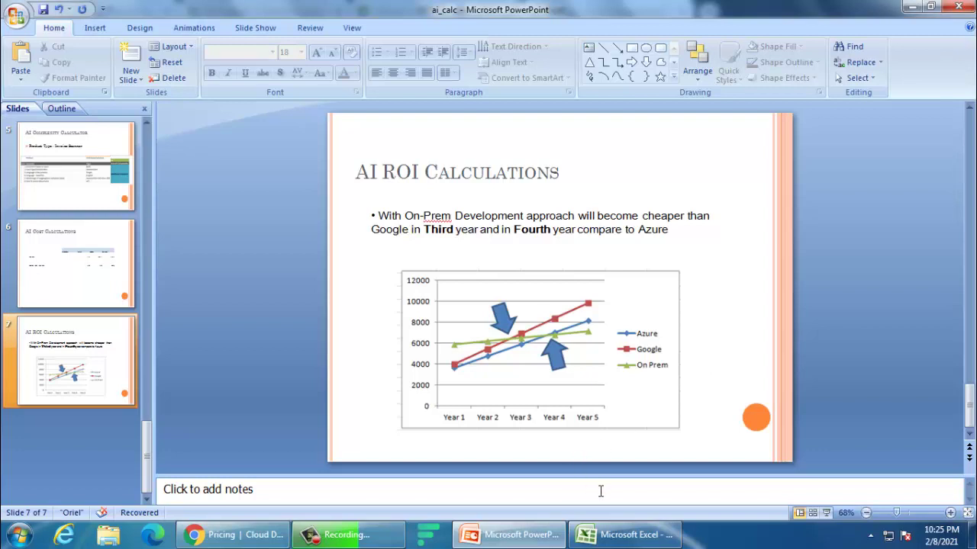
scroll(78, 341, "up", 3)
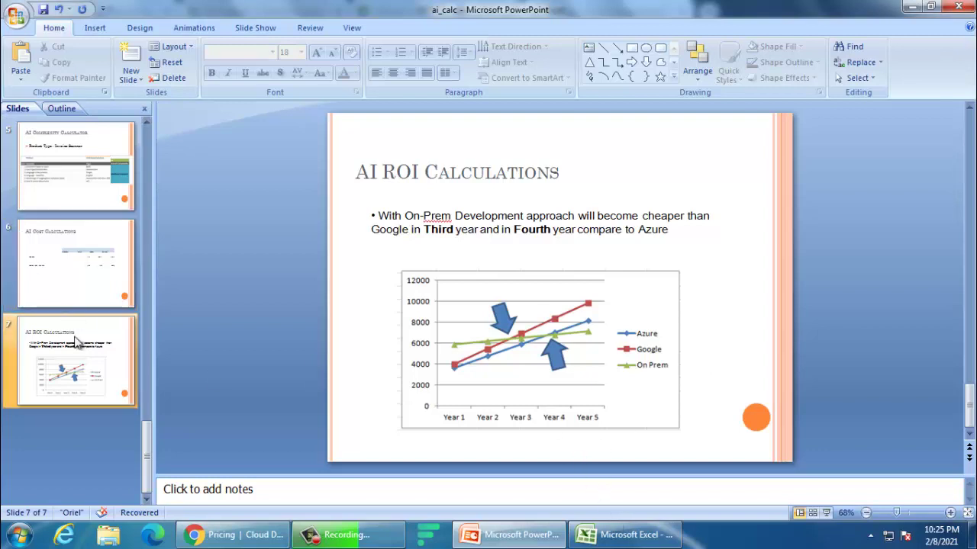
left_click(81, 358)
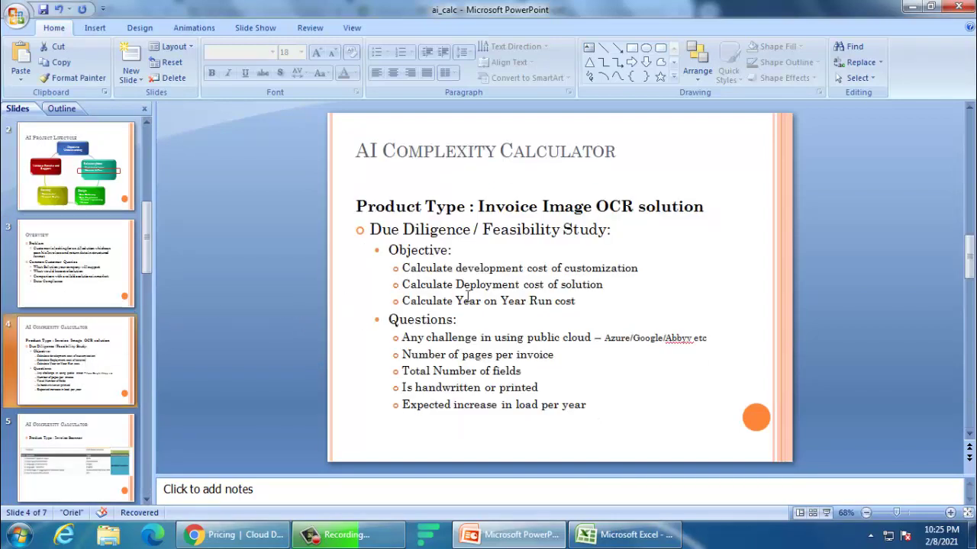
Step: Switch to the OCR Complexity Calc workbook in Excel and examine the six complexity questions in B4:B9
left_click(629, 535)
left_click_drag(120, 190, 130, 257)
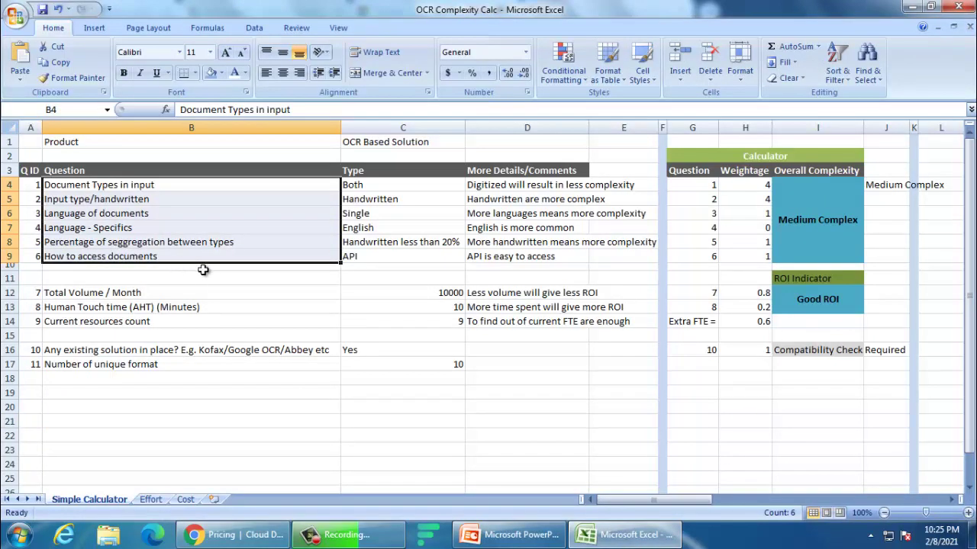
left_click(204, 214)
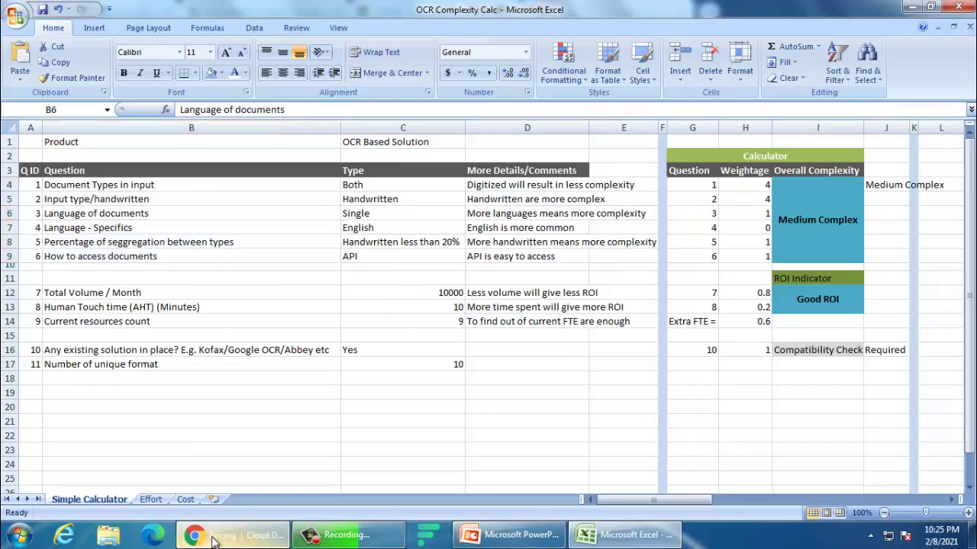
Step: Switch to Chrome and examine the key-value extraction sample in Google's Form parser documentation
left_click(256, 536)
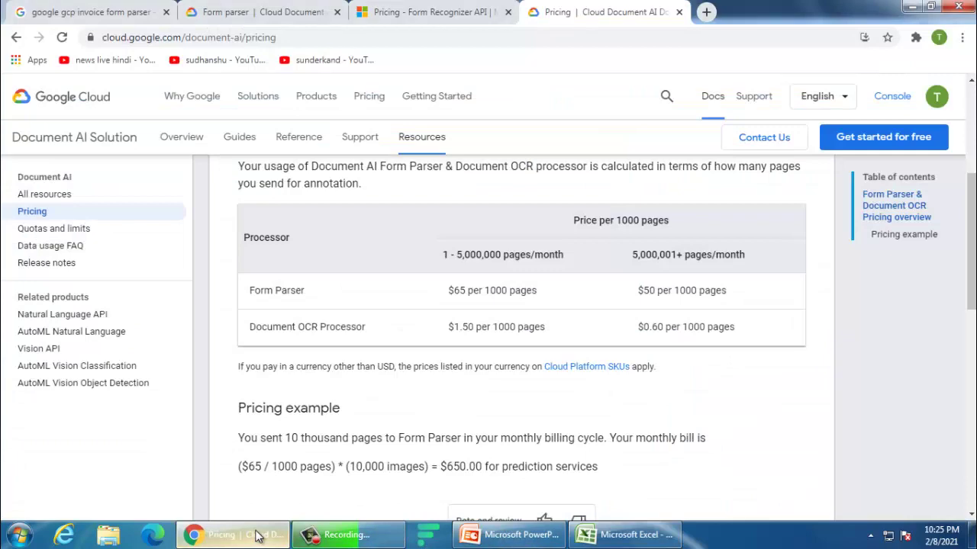
left_click(296, 12)
scroll(605, 284, "up", 3)
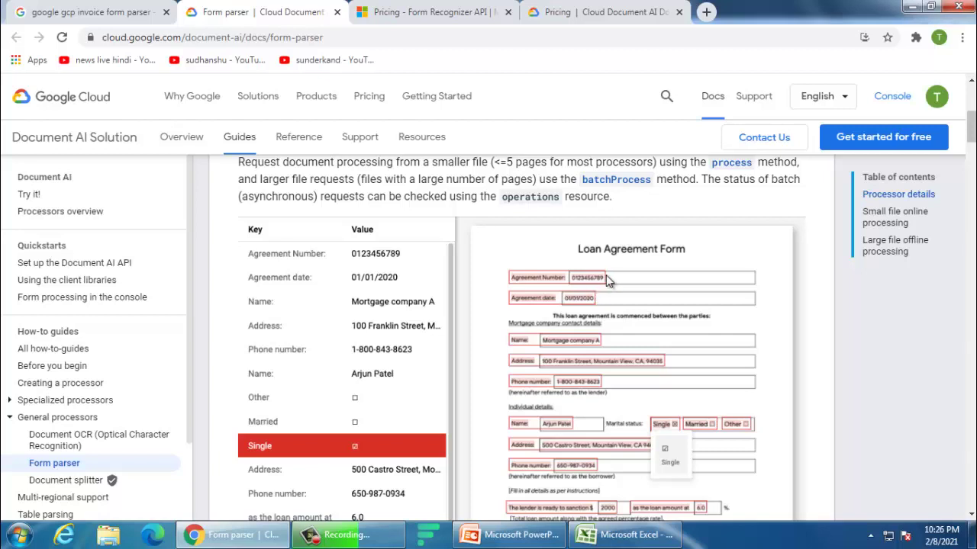
scroll(605, 276, "down", 1)
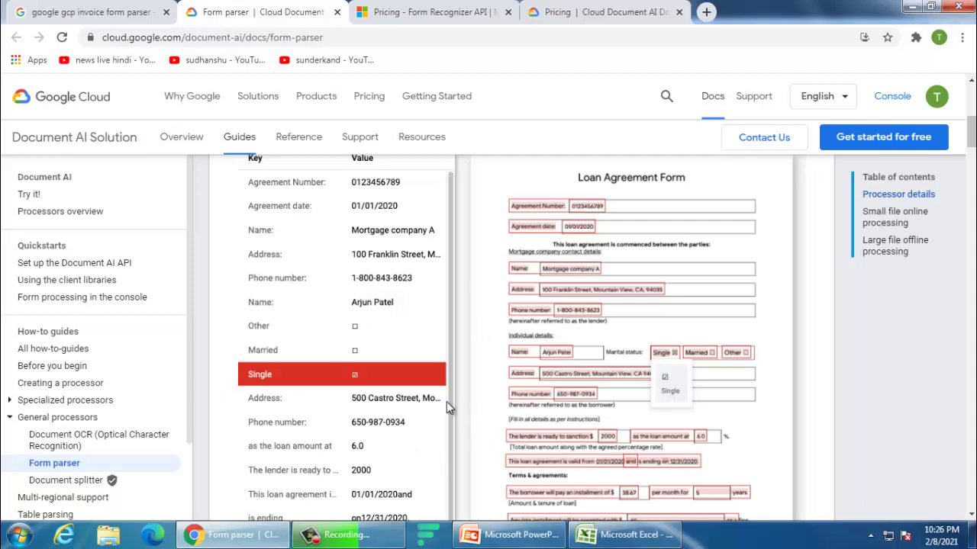
Step: Return to the Excel workbook and review the available answers for the Document Types in input question
left_click(652, 537)
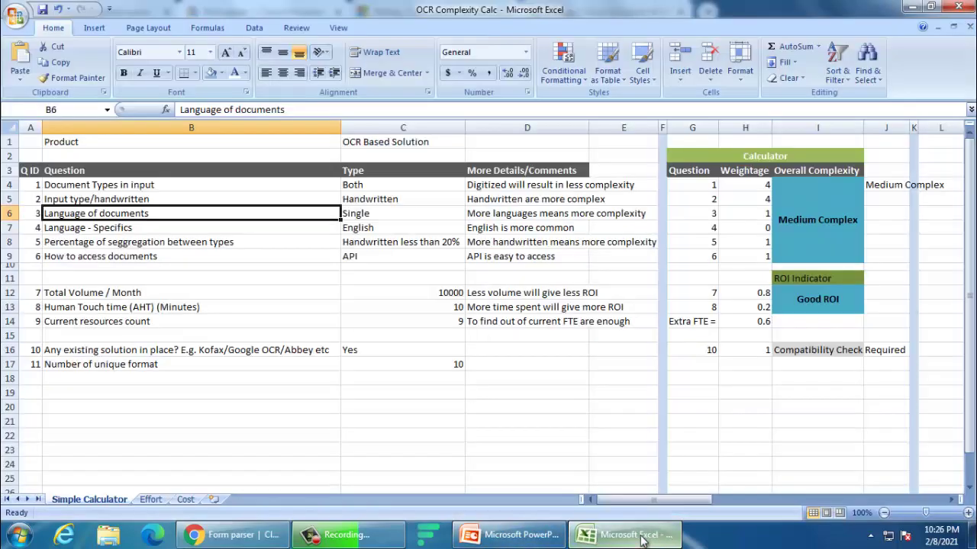
left_click(633, 537)
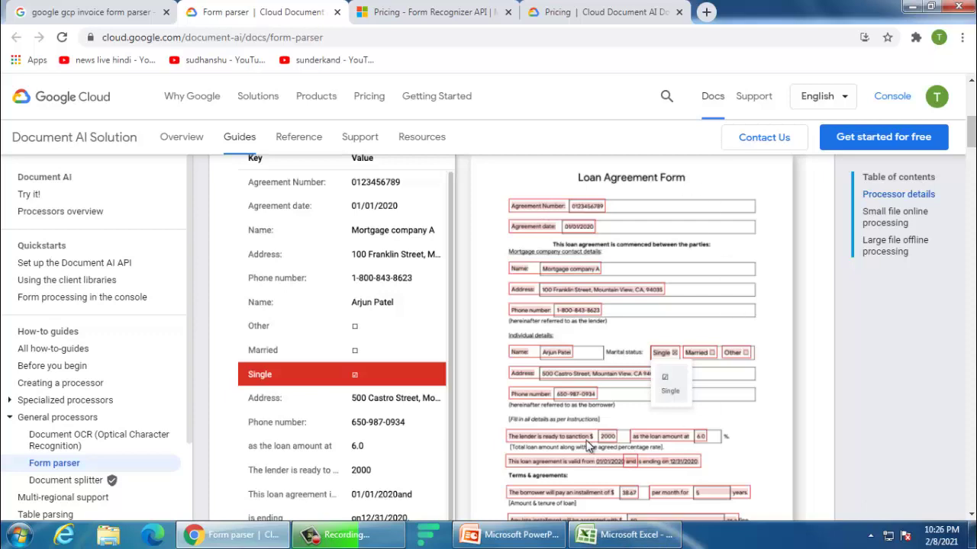
left_click(634, 536)
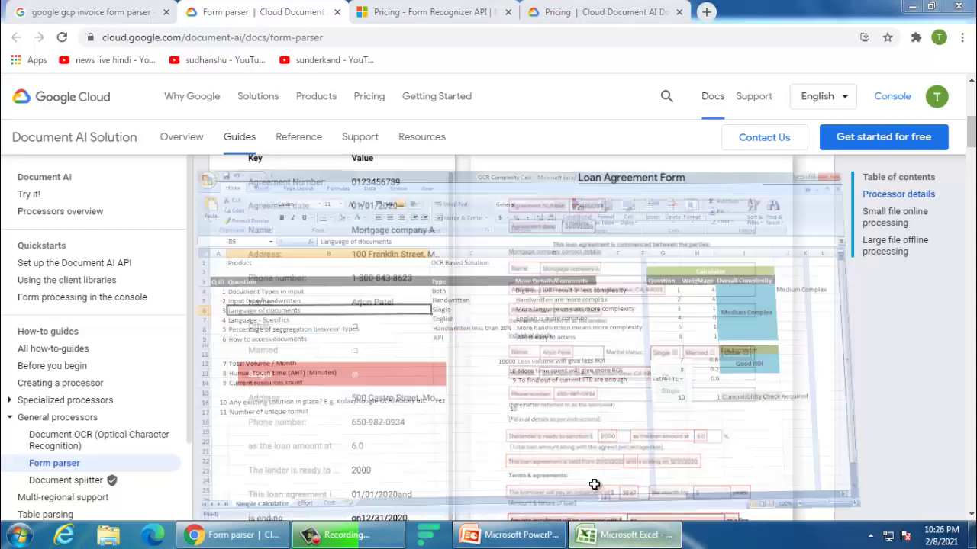
left_click(103, 187)
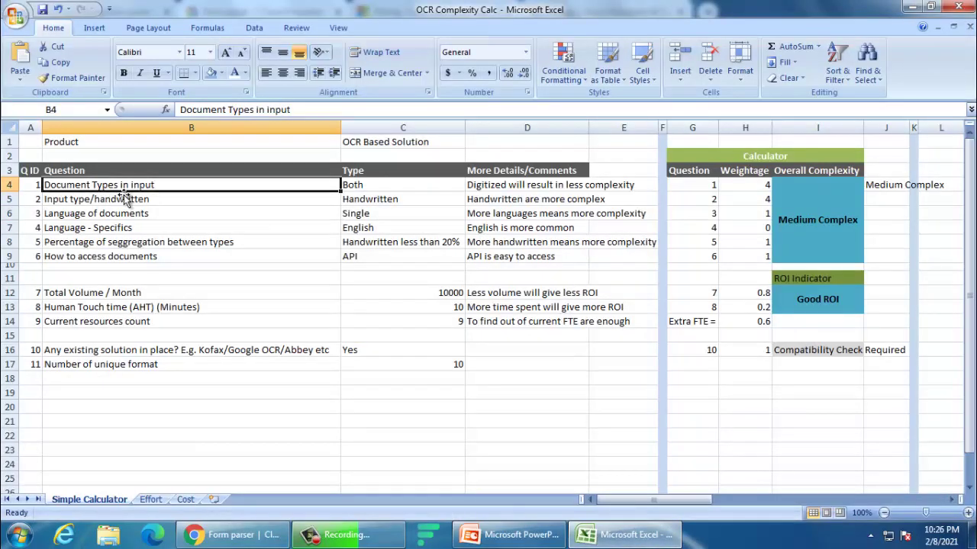
left_click(403, 187)
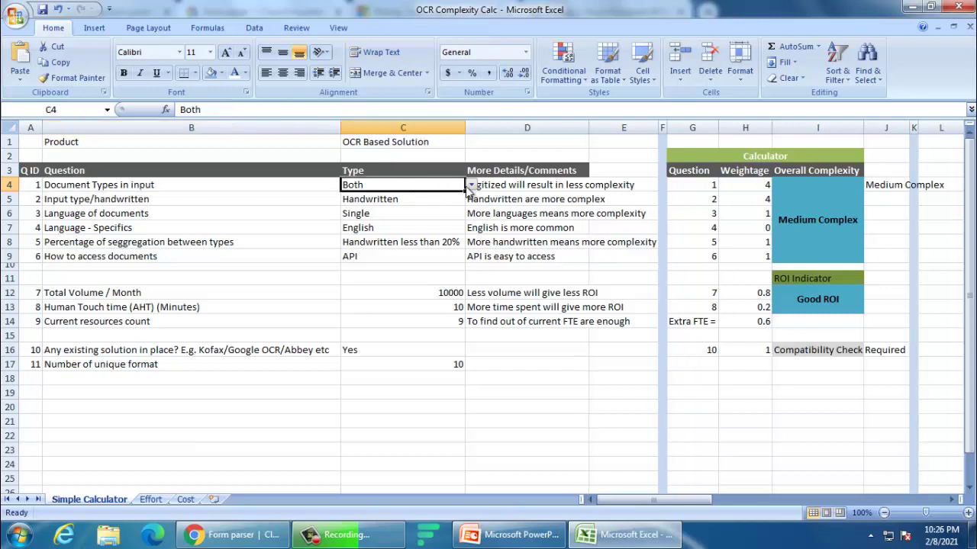
left_click(471, 185)
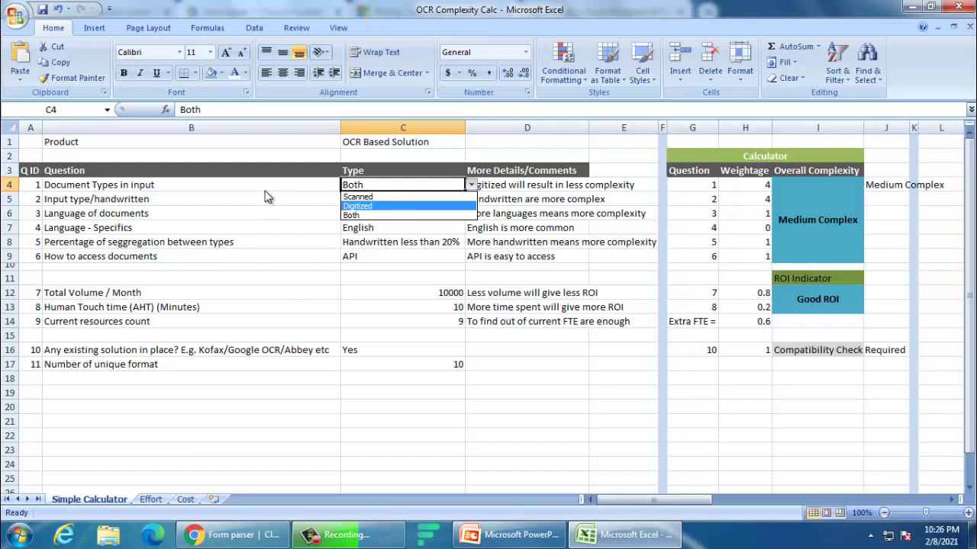
left_click(234, 190)
left_click(186, 189)
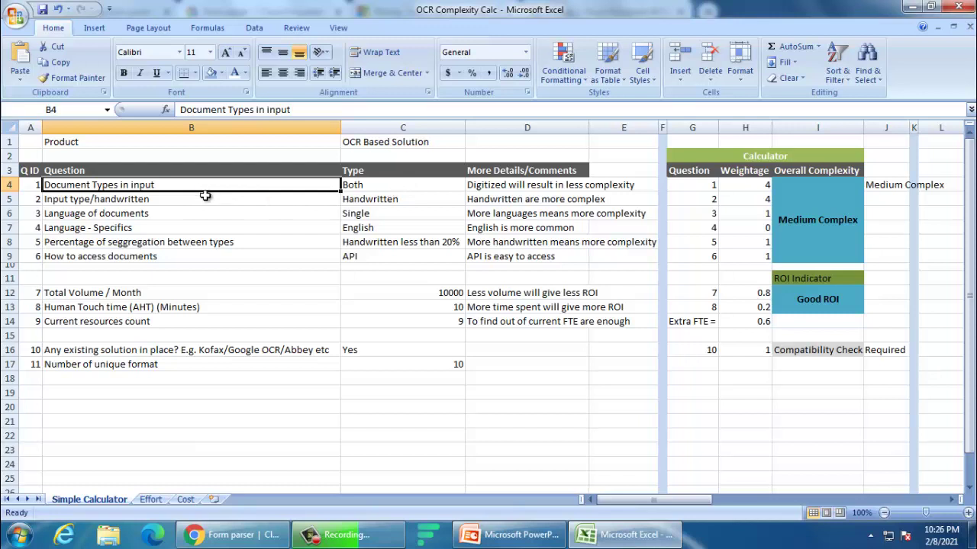
Step: Highlight the Document Types in input text in B4 without editing it, and recheck the answer choices in C4
double_click(201, 187)
left_click_drag(159, 185, 36, 185)
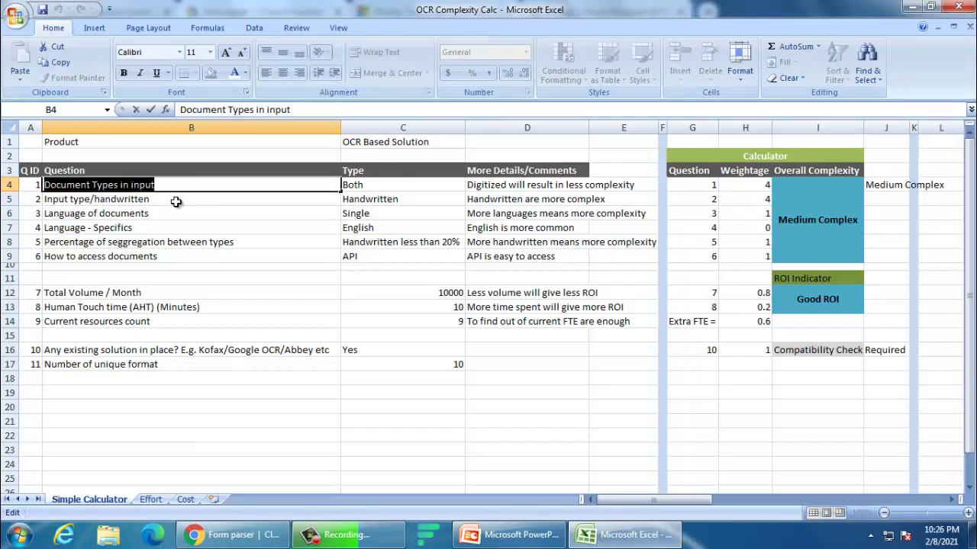
key("Escape")
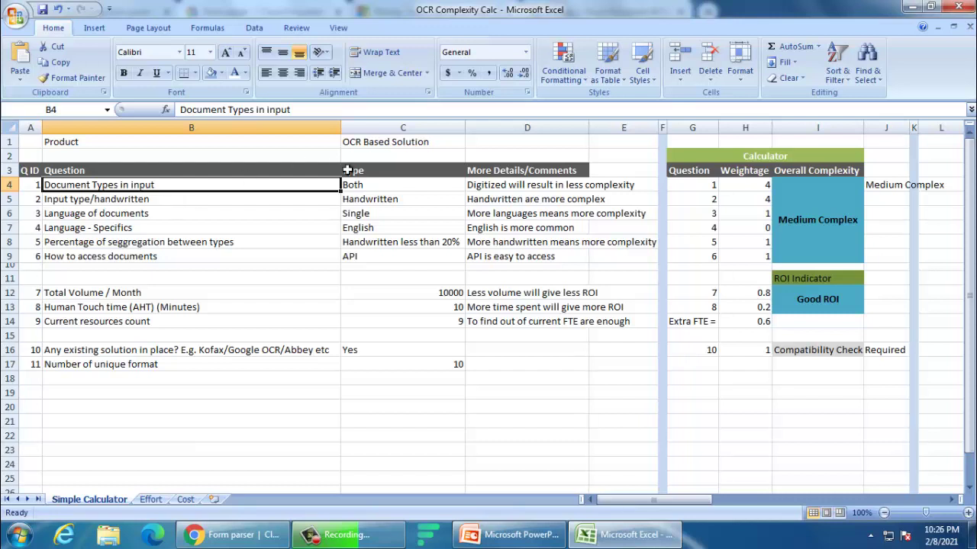
left_click(405, 185)
left_click(471, 186)
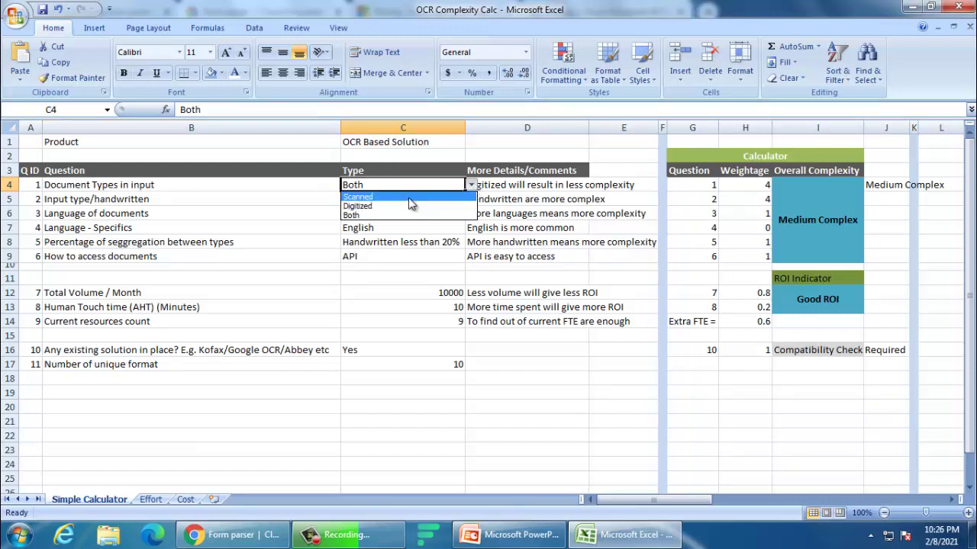
left_click(292, 204)
Step: Set the answer for Input type/handwritten in C5 to Both
left_click(255, 199)
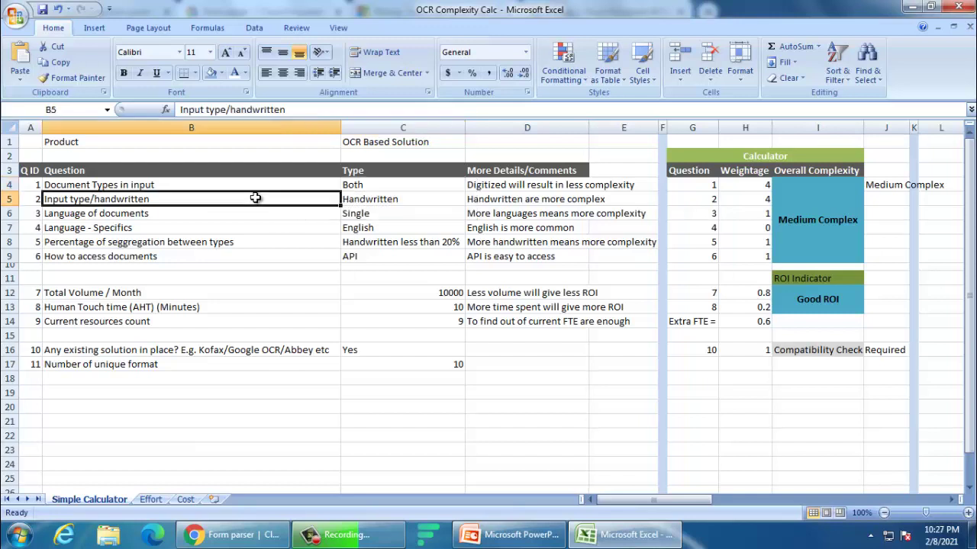
left_click(354, 200)
left_click(471, 200)
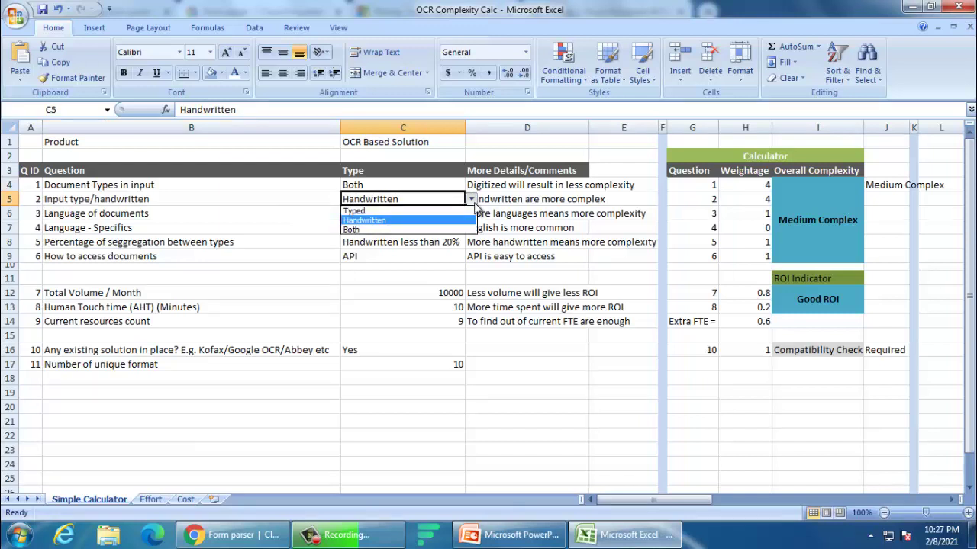
left_click(400, 231)
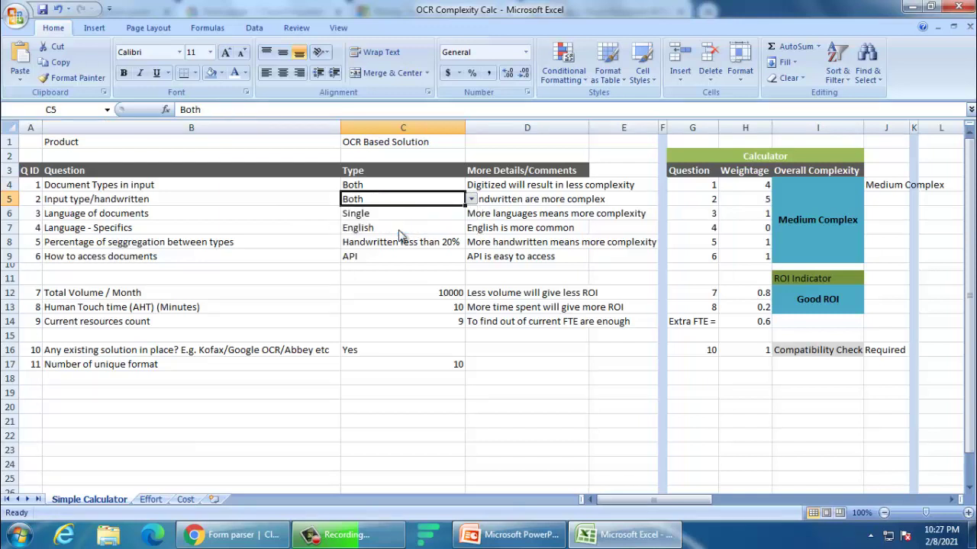
Step: Dismiss the Windows color scheme prompt, set the Language of documents answer in C6 to Multiple, and check the overall complexity
left_click(141, 217)
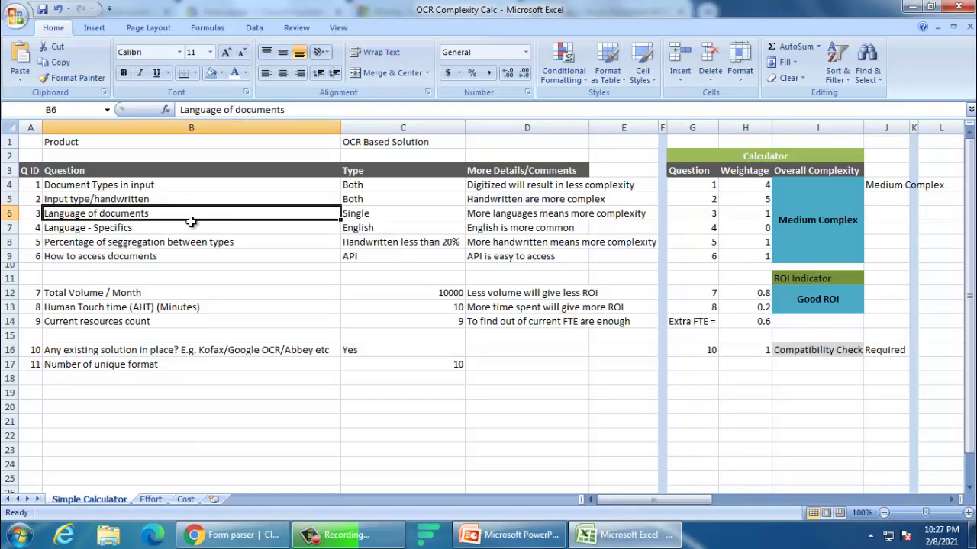
left_click(346, 216)
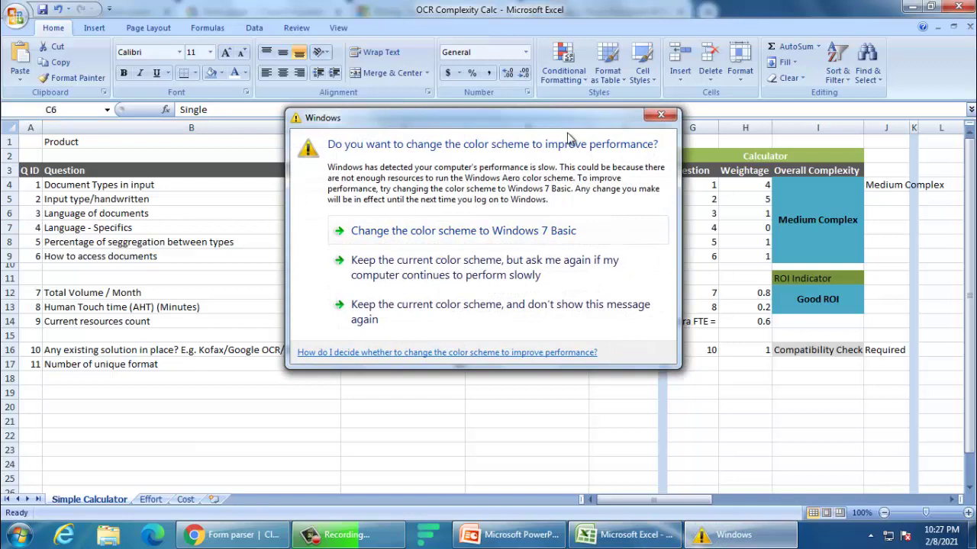
left_click(660, 116)
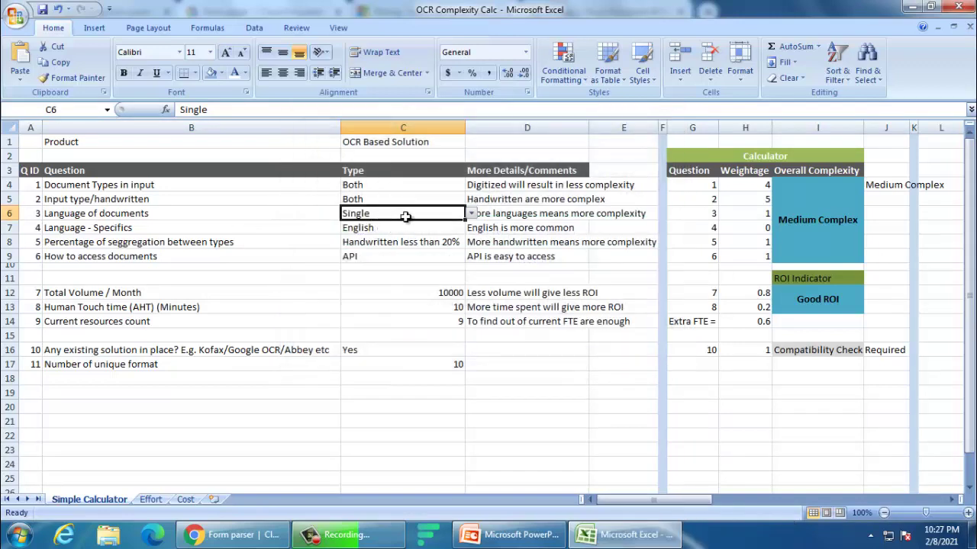
left_click(477, 216)
left_click(453, 214)
left_click(472, 214)
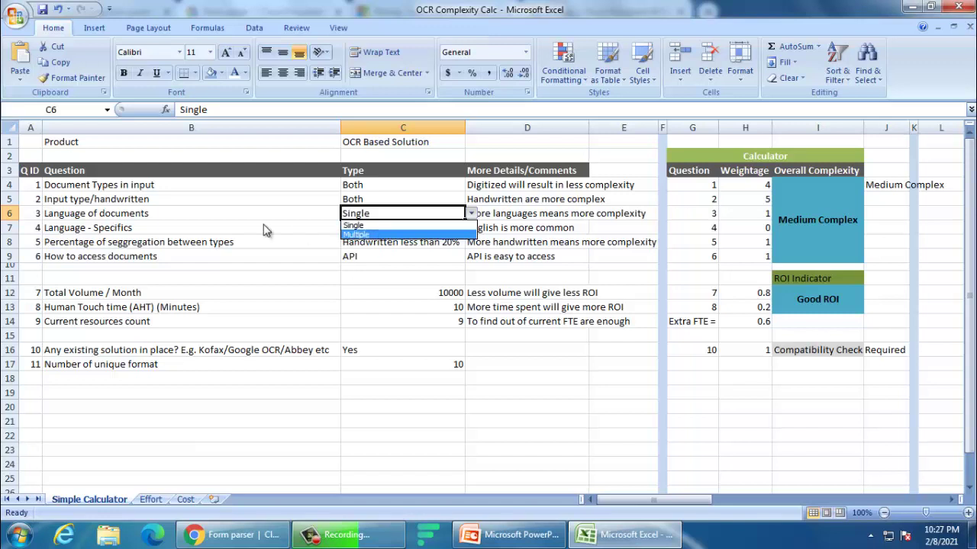
key("Escape")
left_click(471, 214)
left_click(386, 235)
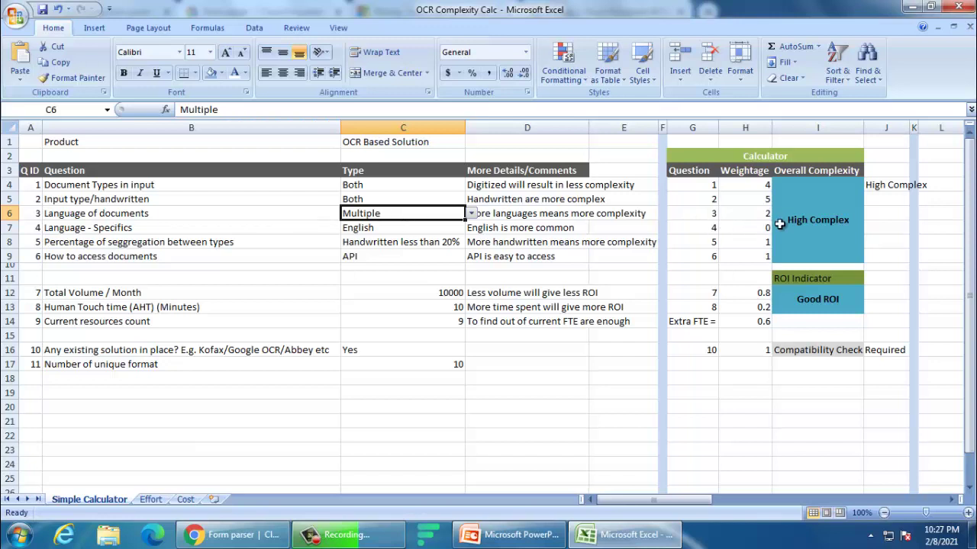
left_click(812, 227)
Step: Set the Language of documents answer in C6 back to Single
left_click(419, 218)
left_click(472, 214)
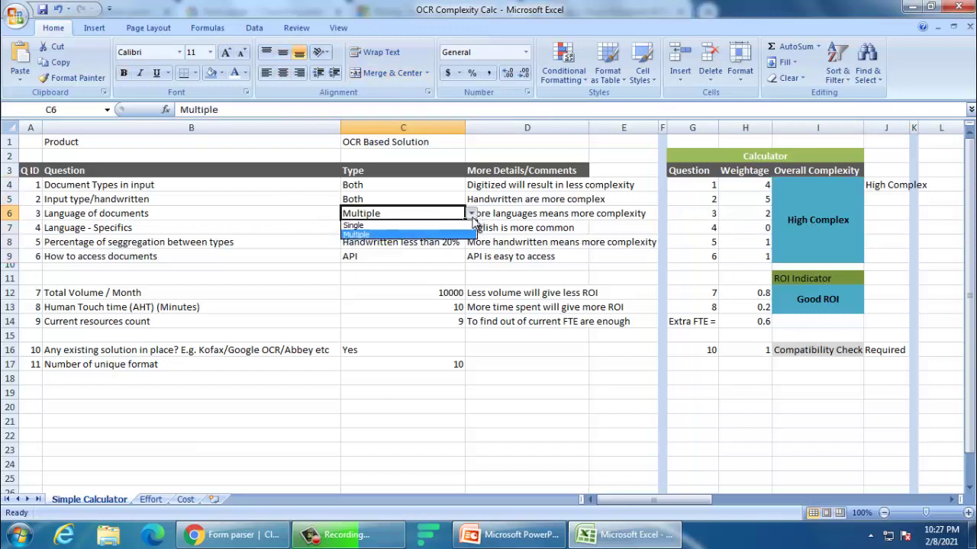
left_click(394, 235)
left_click(471, 215)
left_click(385, 227)
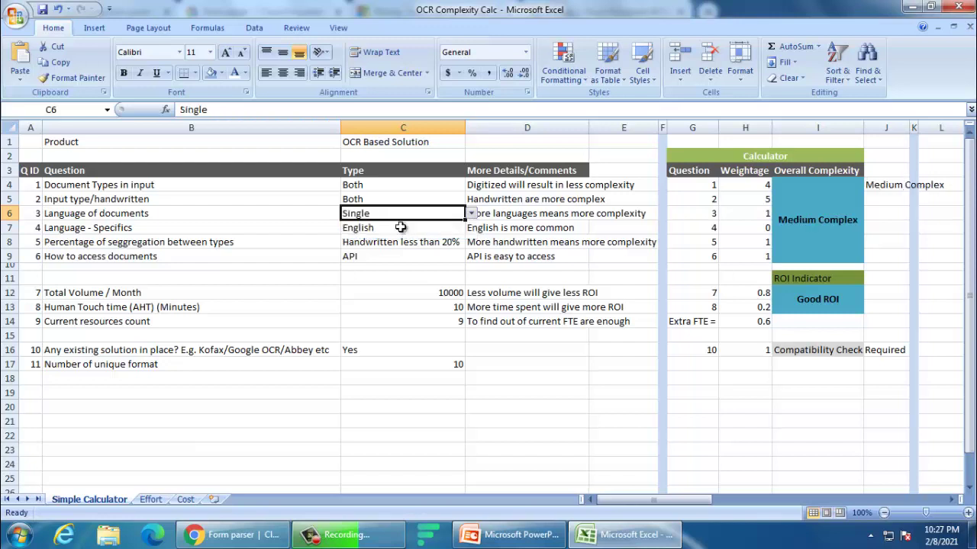
Step: Review the available answers for the Language - Specifics question in C7 without changing the selection
left_click(221, 230)
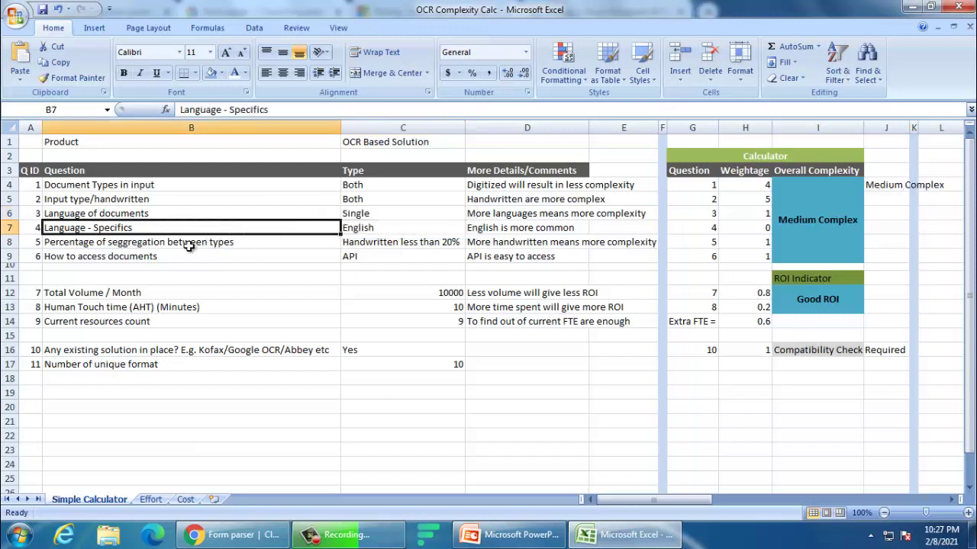
left_click(412, 230)
left_click(471, 228)
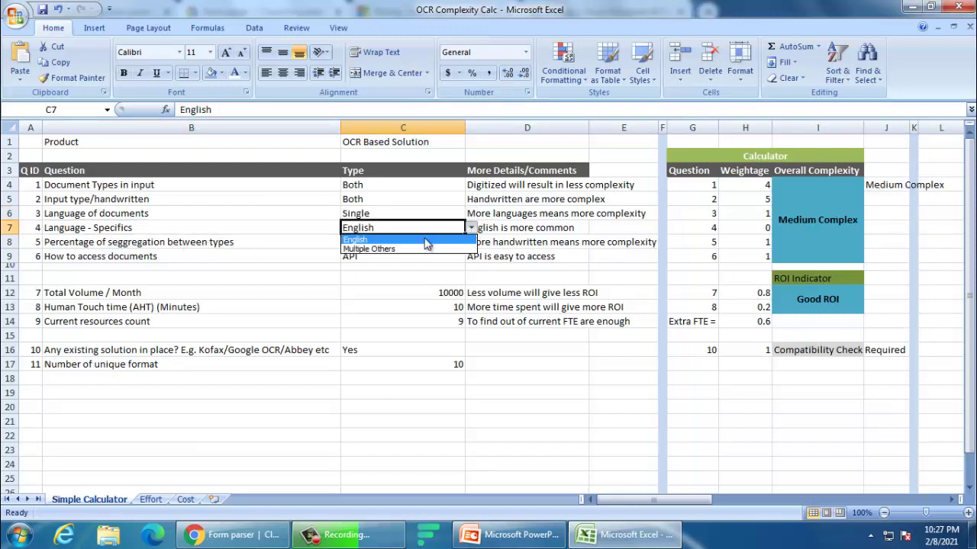
key("Escape")
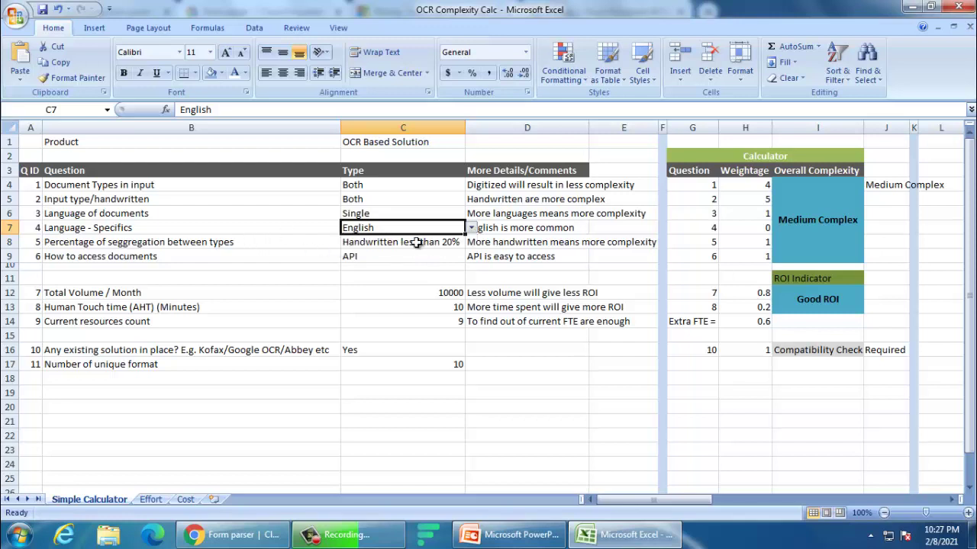
Step: Recheck the answer options for Language - Specifics in C7, keeping English selected
left_click(471, 228)
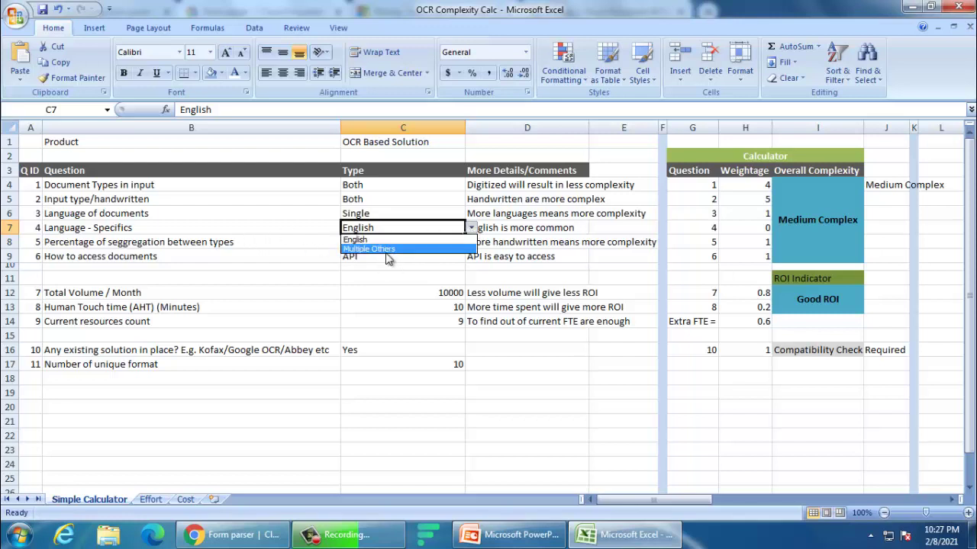
key("Escape")
left_click(471, 228)
key("Escape")
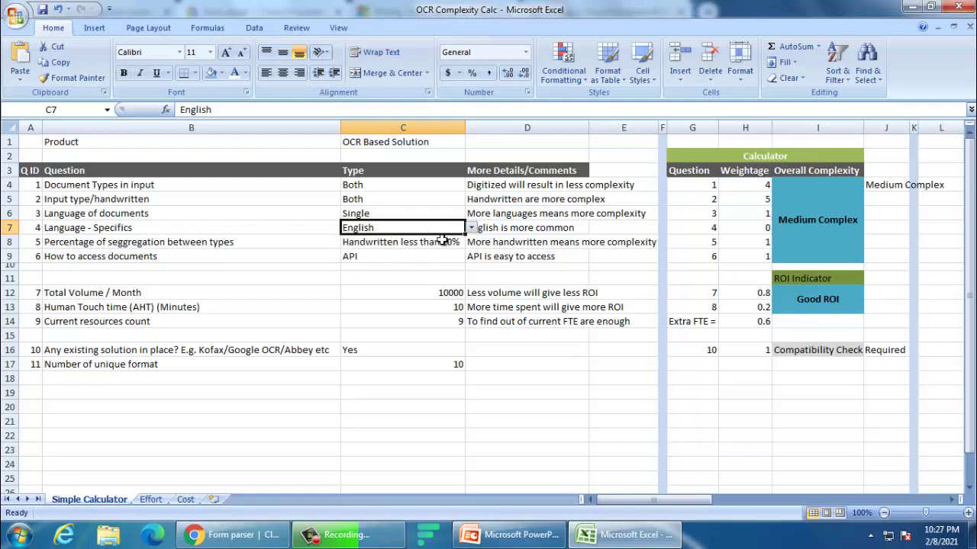
Step: Examine the weight lookup tables for document type, input type and language, and compare them with the Document Types in input options in C4
left_click_drag(630, 503, 776, 505)
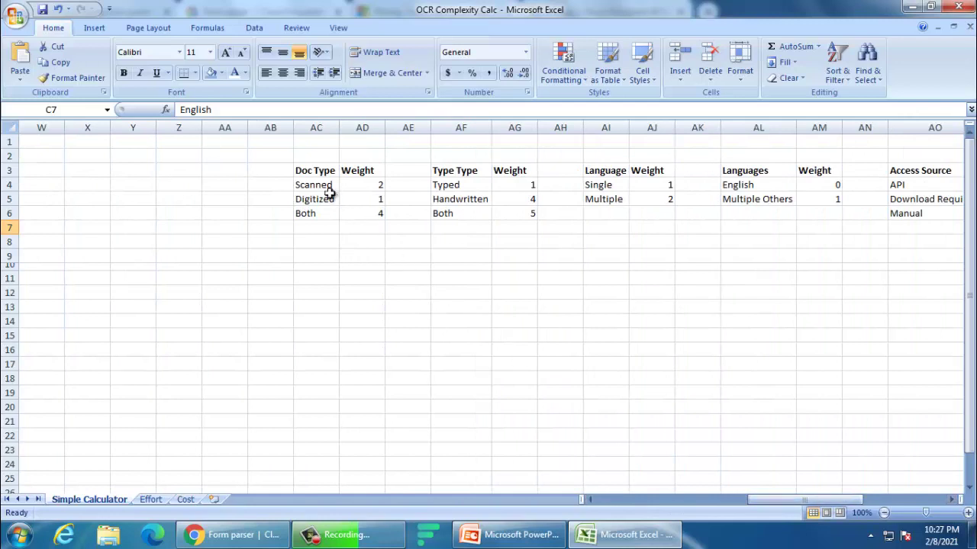
left_click_drag(321, 186, 324, 214)
left_click_drag(374, 185, 374, 217)
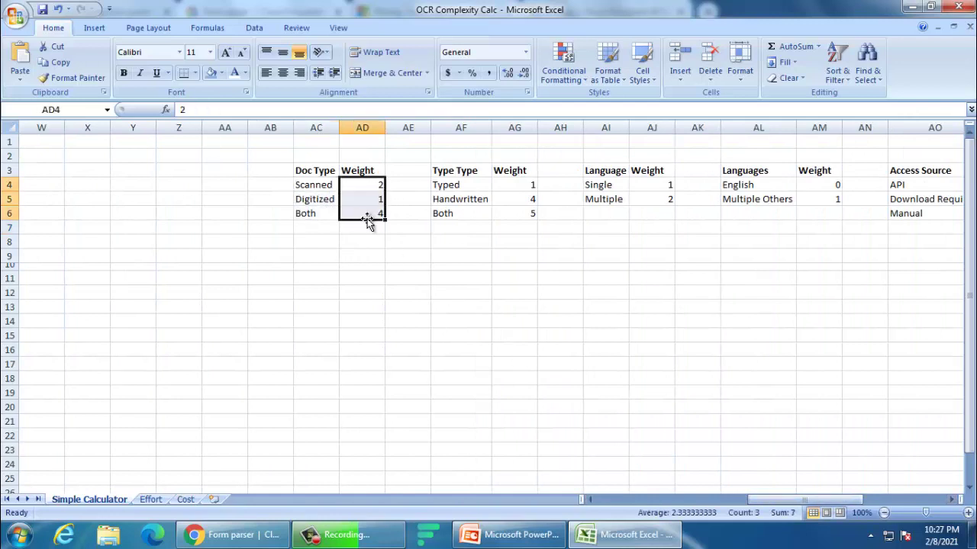
left_click_drag(467, 188, 469, 215)
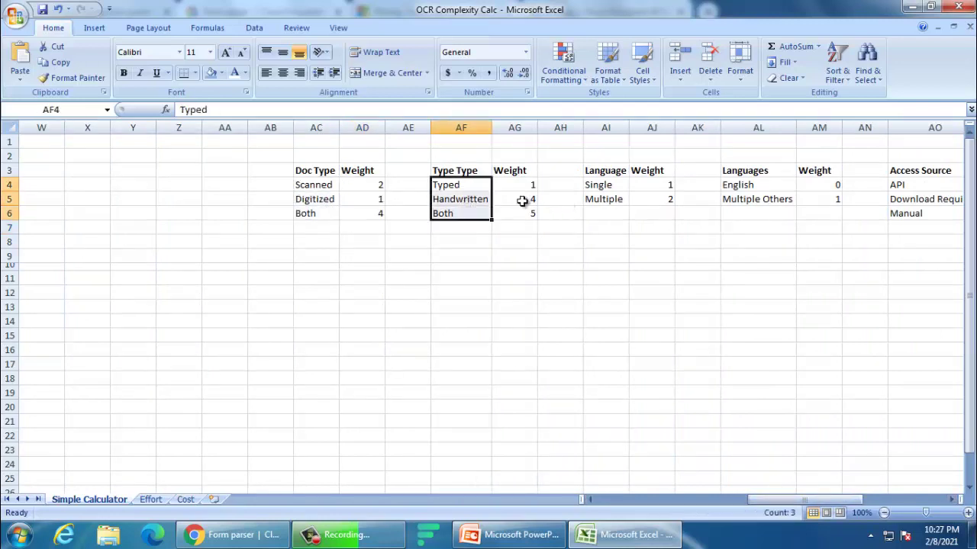
left_click_drag(527, 187, 528, 211)
left_click(616, 197)
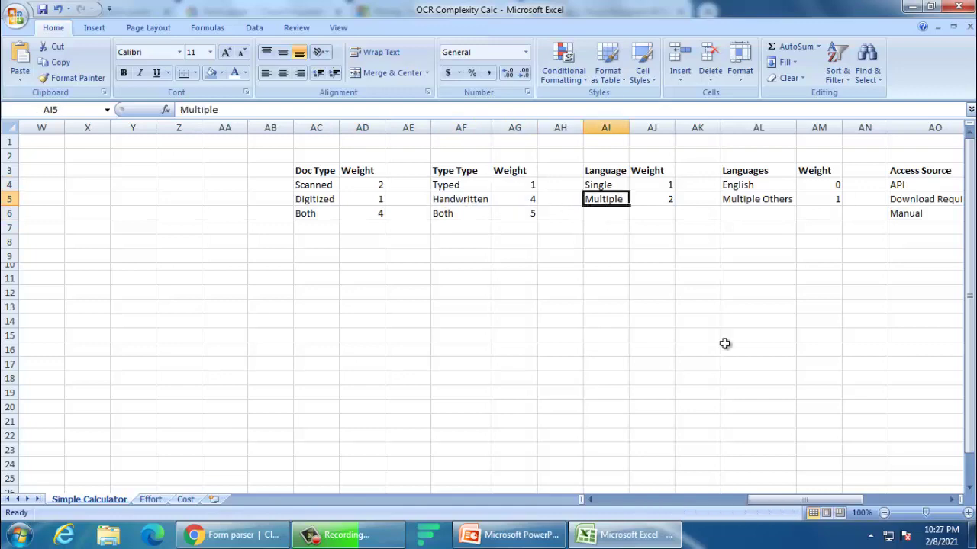
left_click_drag(768, 503, 616, 499)
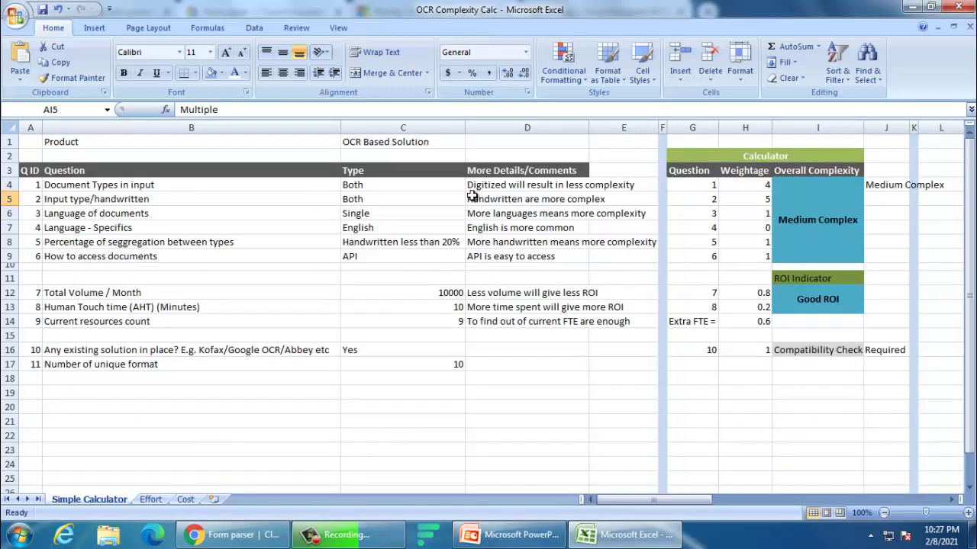
left_click(446, 190)
left_click(471, 185)
key("Escape")
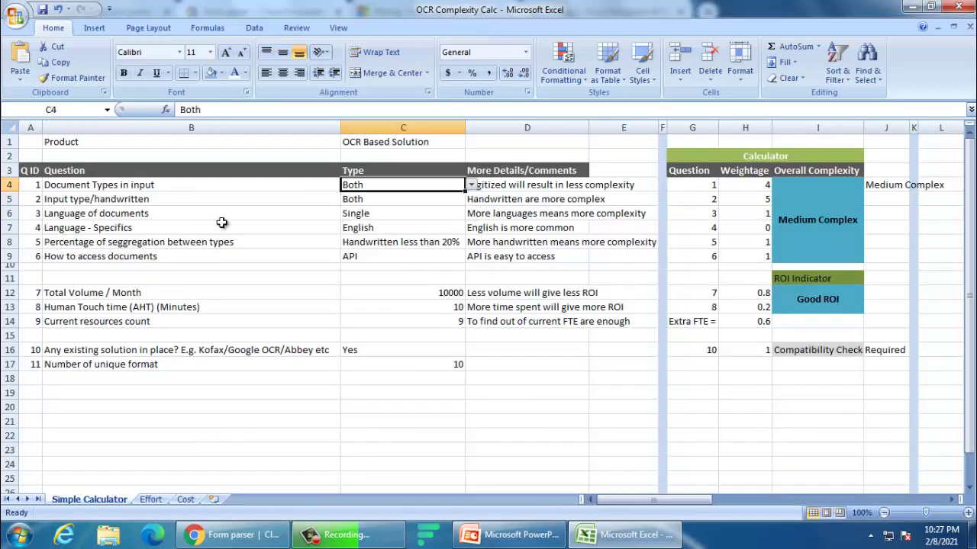
Step: Set the Percentage of seggregation between types answer in C8 to Handwritten more than 90% and check the overall complexity
left_click(129, 253)
left_click(233, 244)
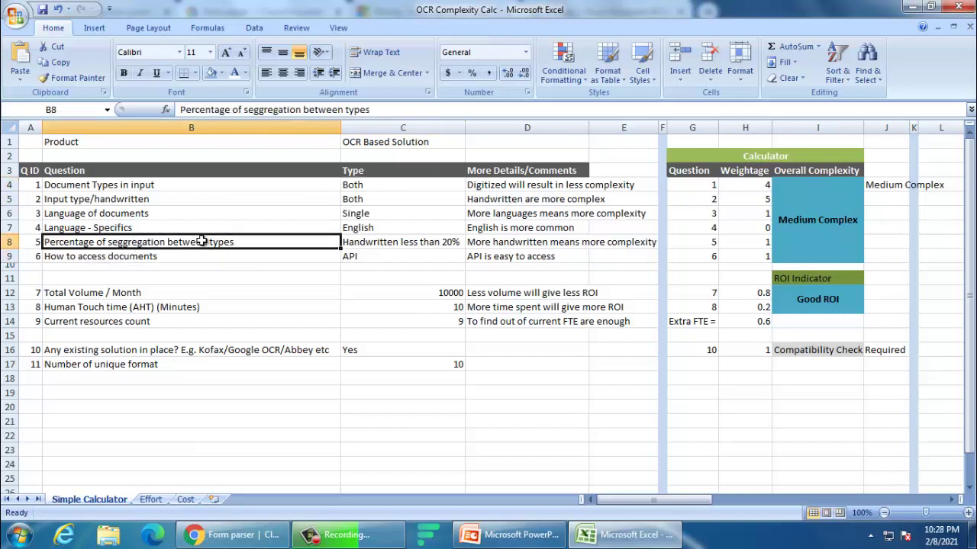
left_click(389, 246)
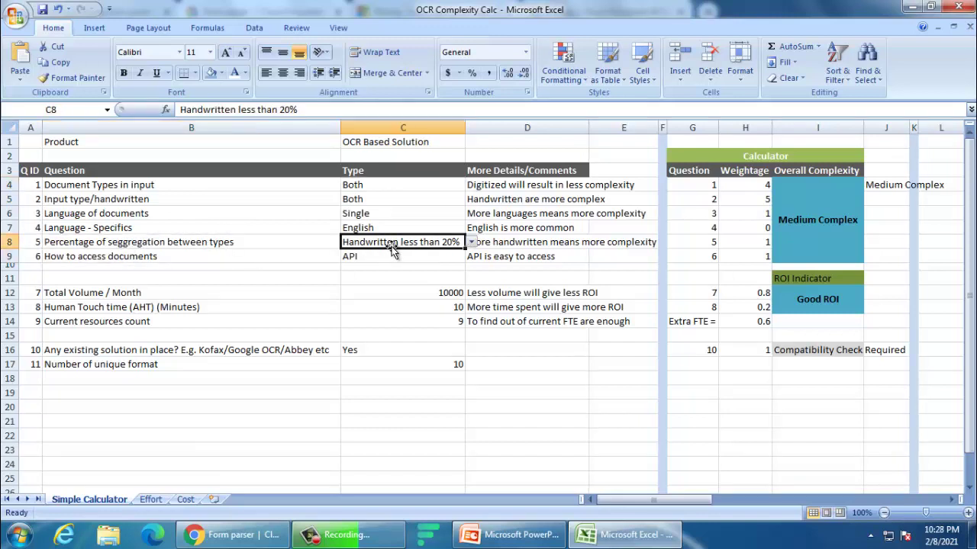
left_click(471, 242)
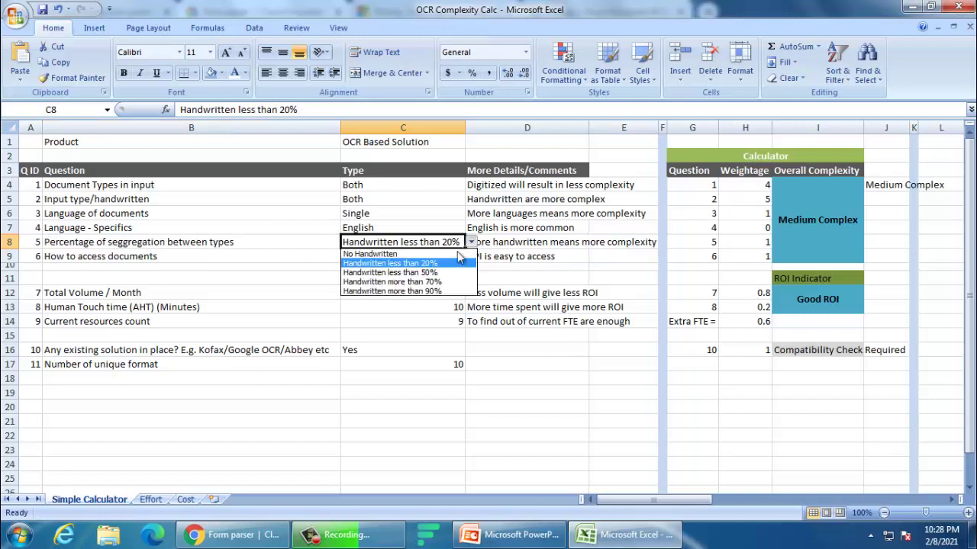
left_click(441, 293)
left_click(839, 229)
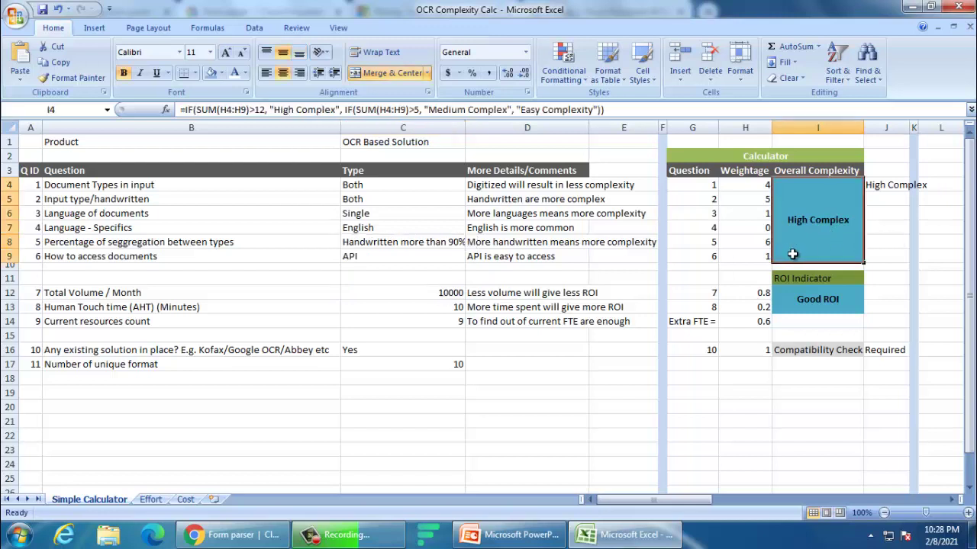
Step: Set the Percentage of seggregation between types answer in C8 back to Handwritten less than 20%
left_click(435, 242)
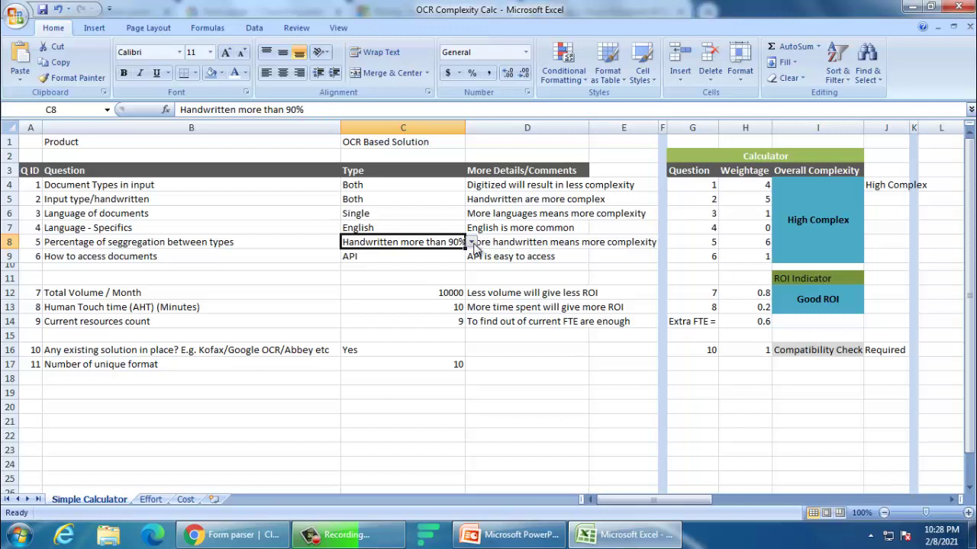
left_click(471, 242)
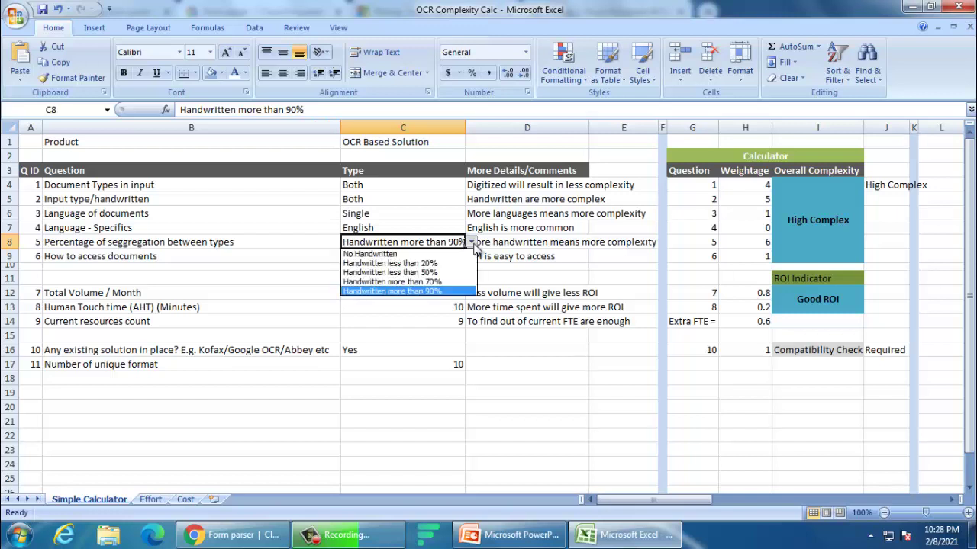
left_click(441, 263)
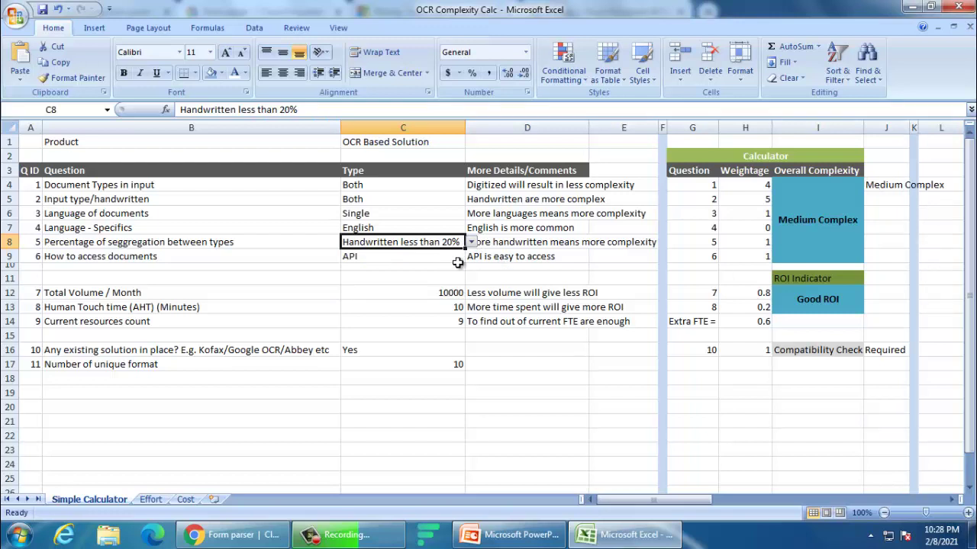
Step: Dismiss the Windows color scheme prompt and switch the How to access documents answer in C9 to Download Required and back to API
left_click(64, 262)
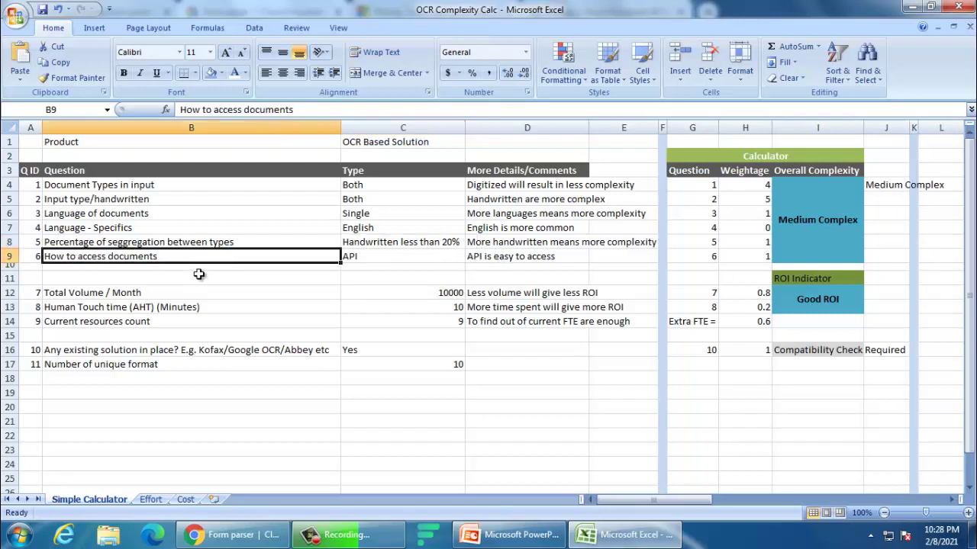
left_click(382, 258)
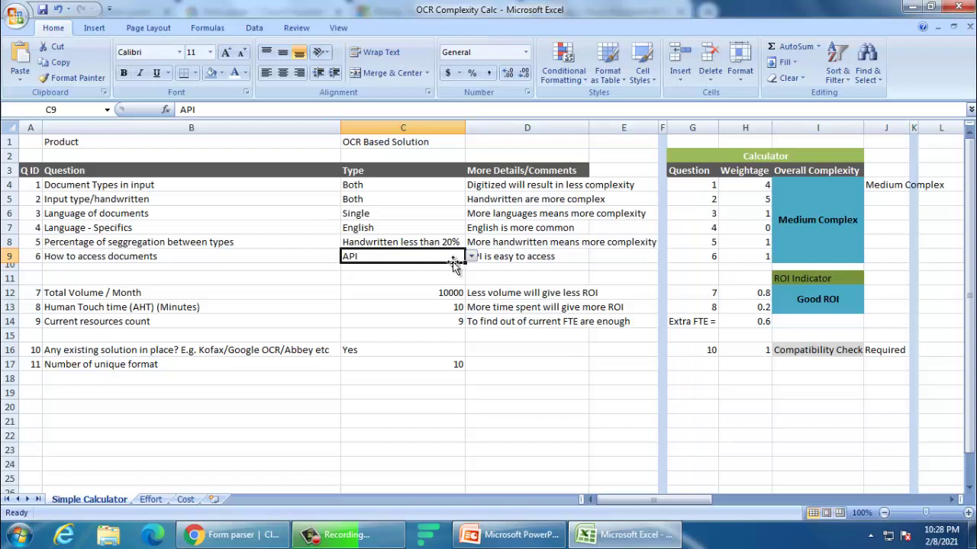
left_click(472, 257)
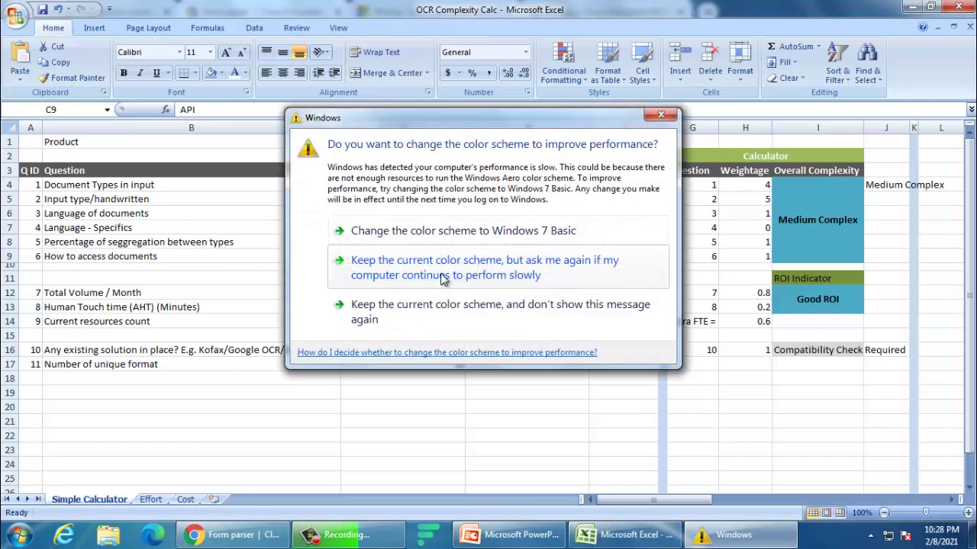
left_click(660, 115)
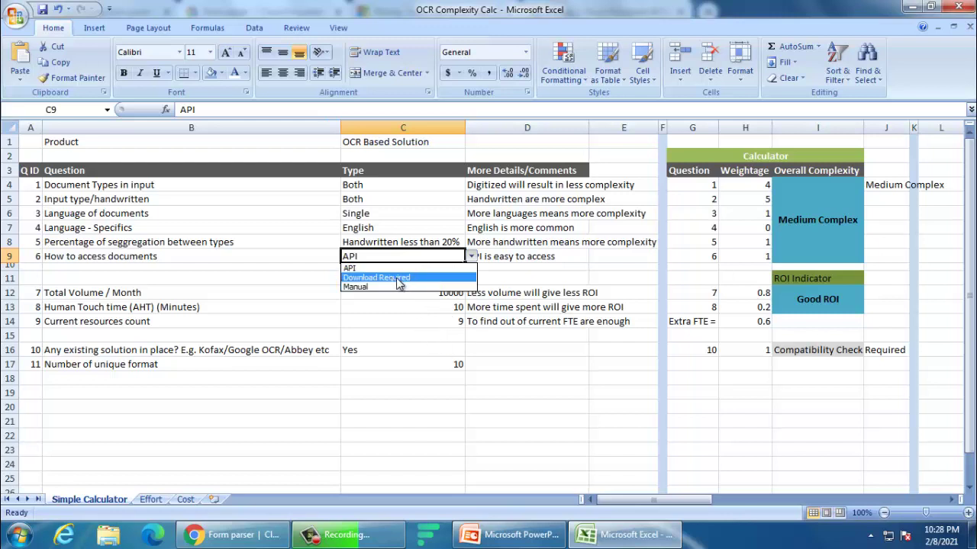
left_click(398, 278)
left_click(472, 259)
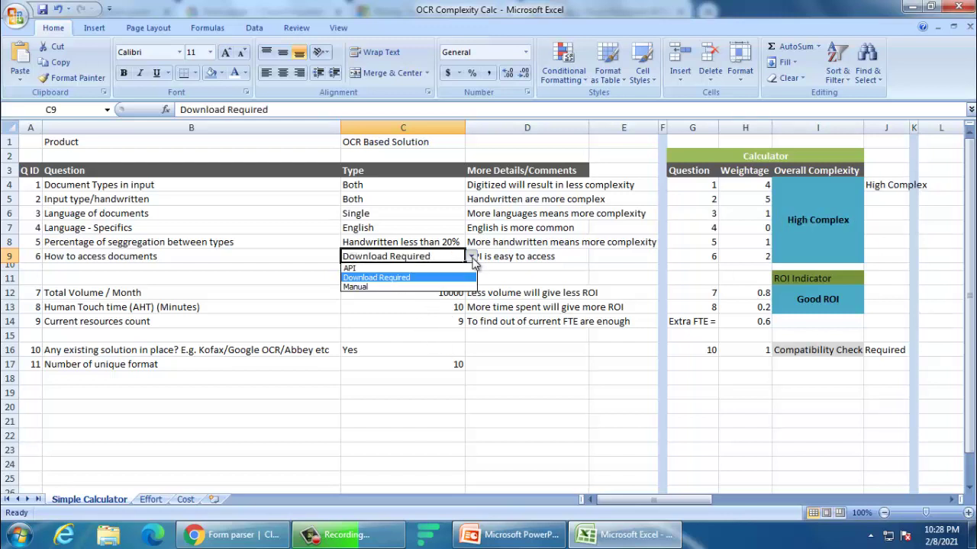
left_click(374, 268)
Step: Review the answers in C4:C8 and the weightage lookup formula for Document Types in input
left_click_drag(414, 190, 413, 248)
left_click(427, 214)
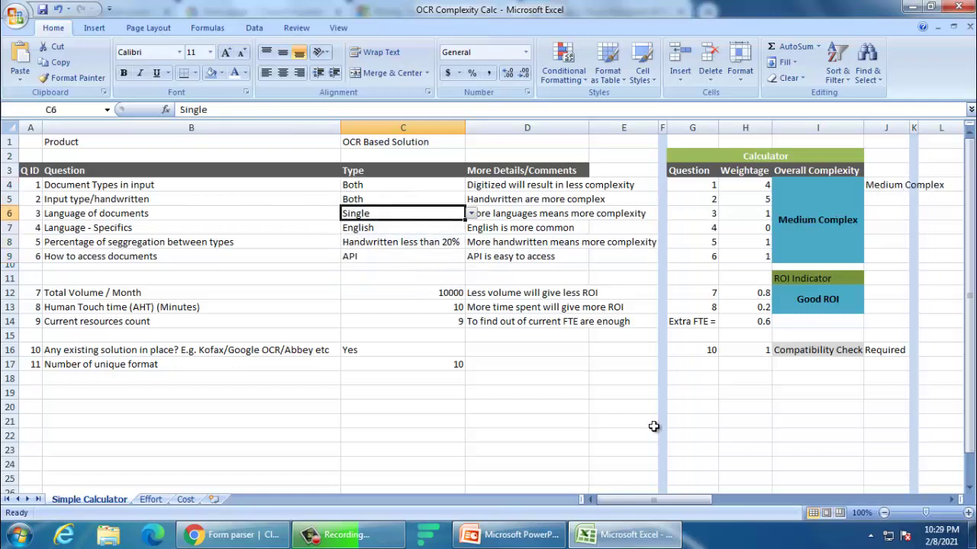
left_click_drag(693, 501, 577, 497)
left_click(747, 200)
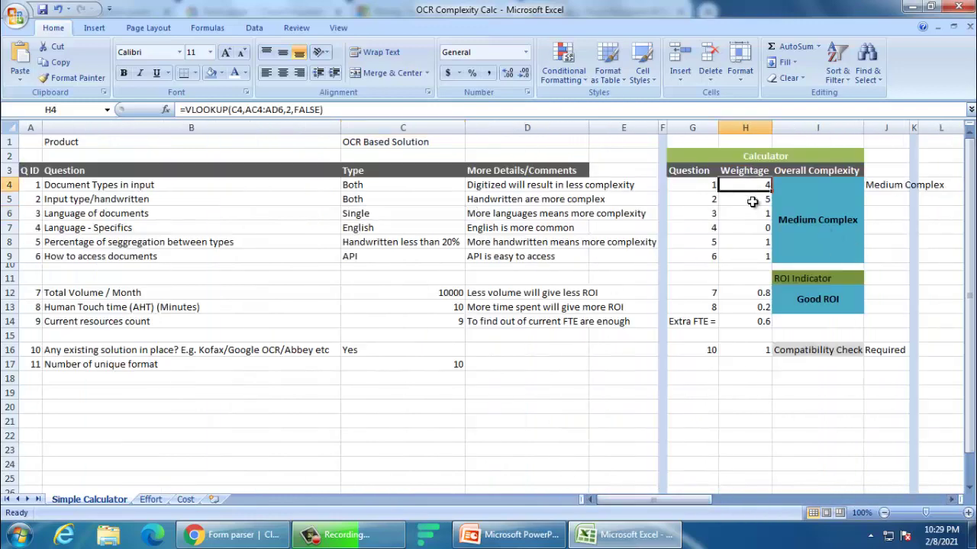
left_click(436, 248)
left_click(442, 183)
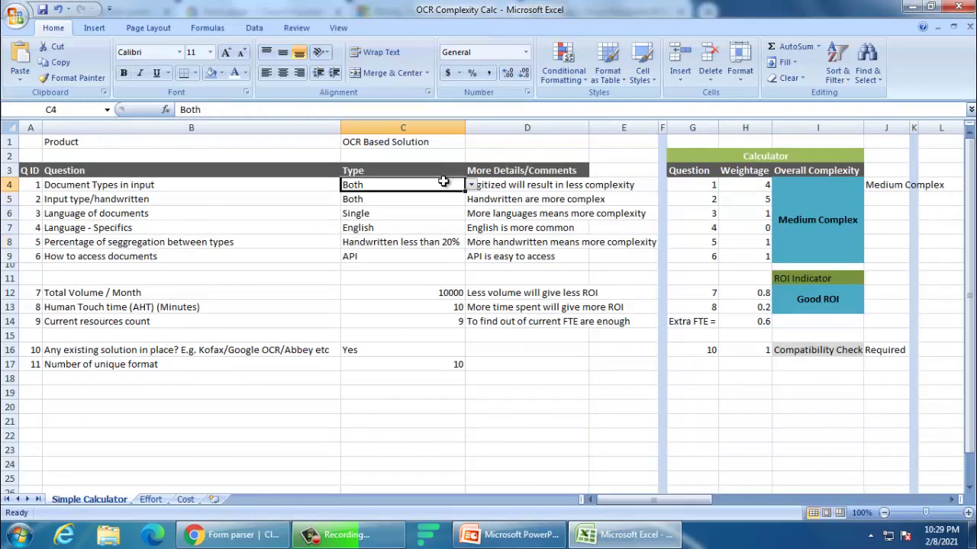
Step: Set the Language of documents answer in C6 to Multiple and check its weightage in H6
left_click(424, 213)
left_click(472, 213)
left_click(454, 237)
left_click(755, 214)
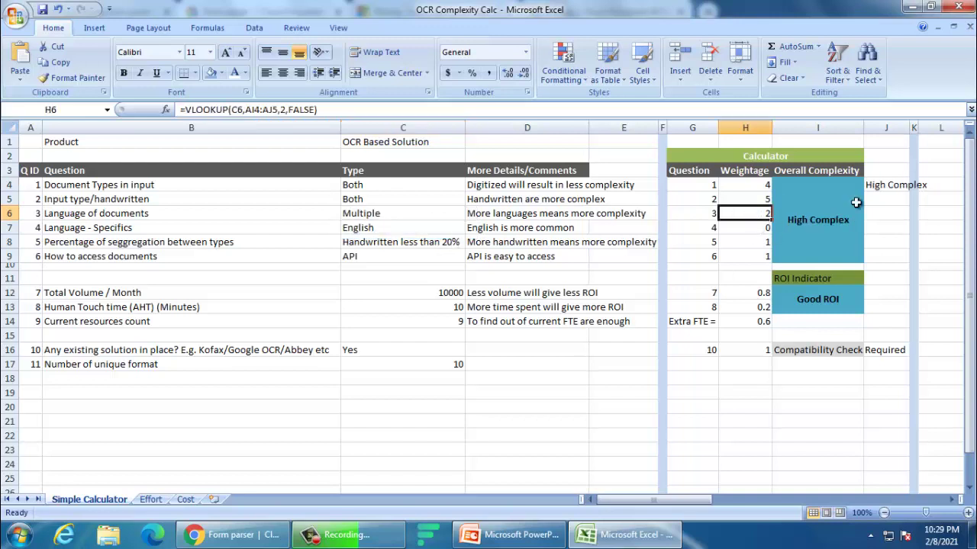
Step: Examine the overall complexity formula in I4 against the weightages in H4:H9 and the questions and answers in B4:D9
left_click(830, 219)
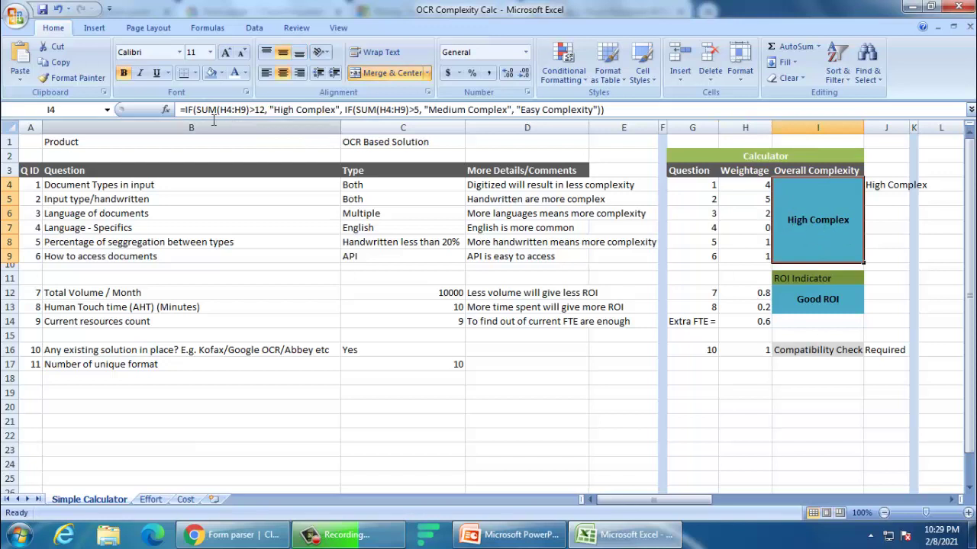
left_click_drag(753, 185, 751, 256)
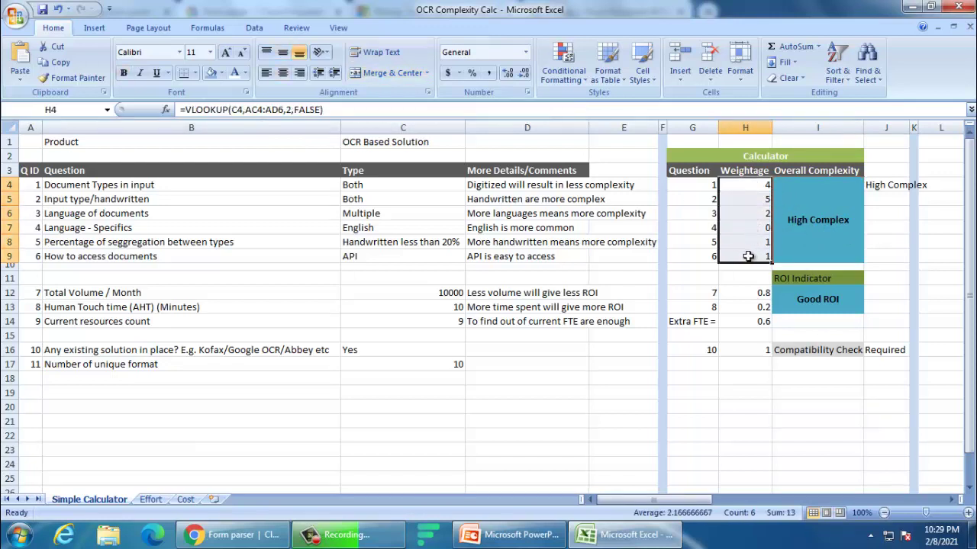
left_click(820, 215)
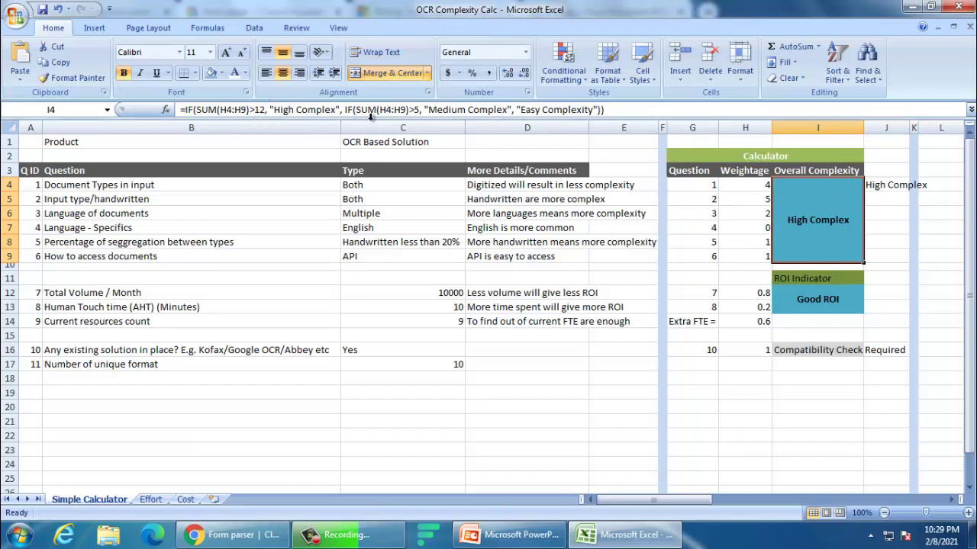
left_click_drag(116, 184, 480, 257)
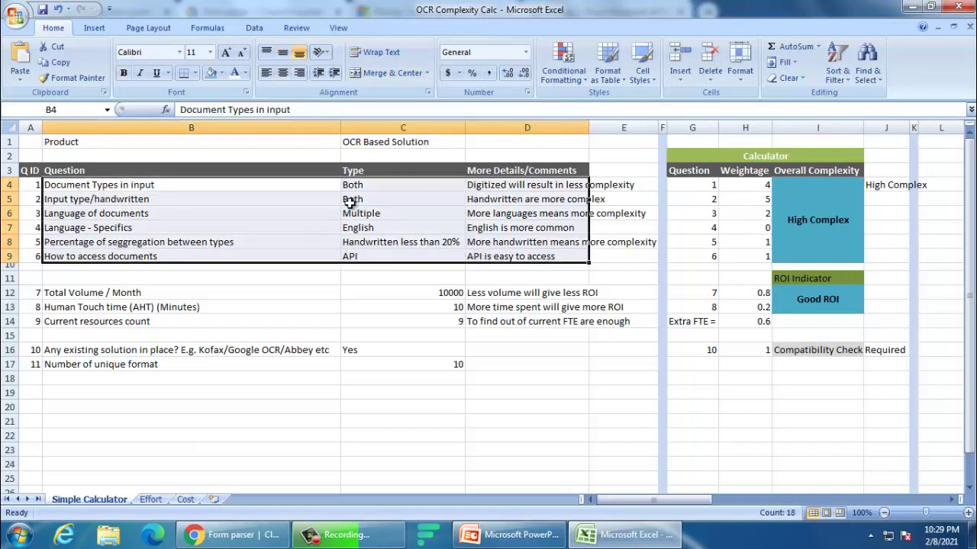
left_click(349, 201)
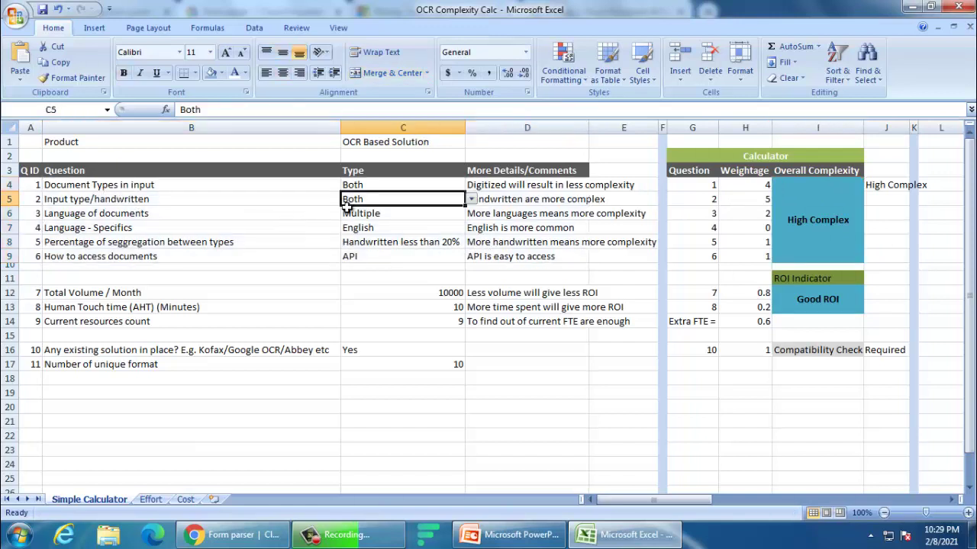
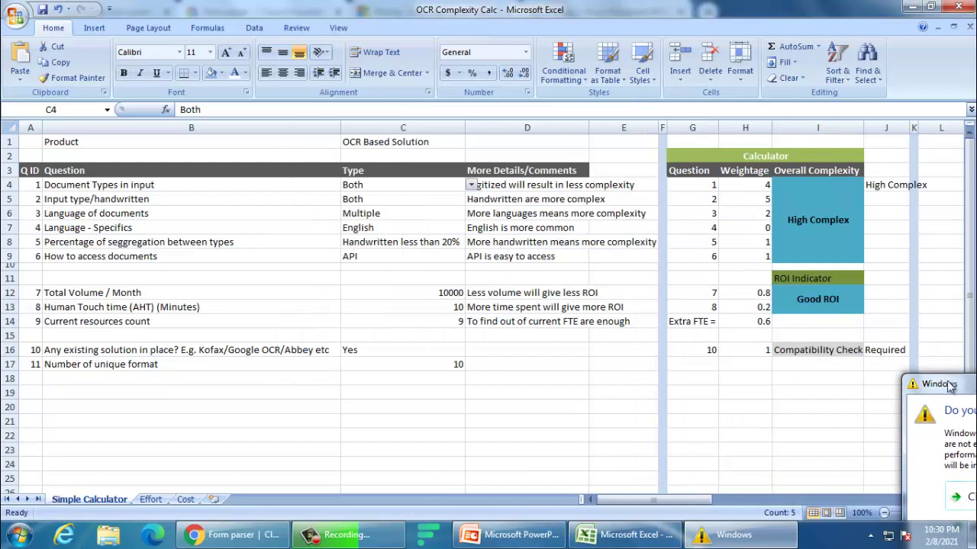
Step: Review the answers to the first six questions in C4:C9 alongside the overall complexity in I4
left_click(403, 216)
left_click_drag(398, 189, 400, 256)
left_click(313, 245)
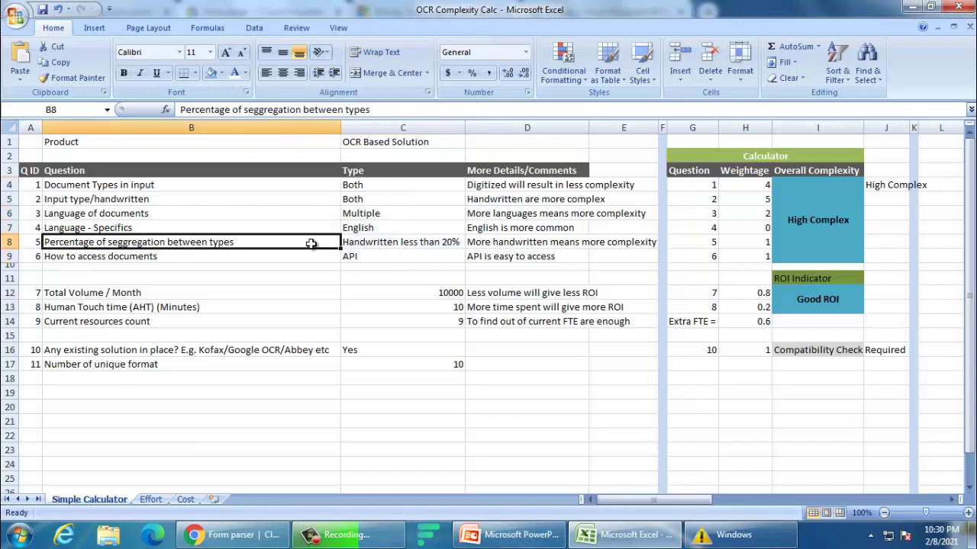
left_click(178, 293)
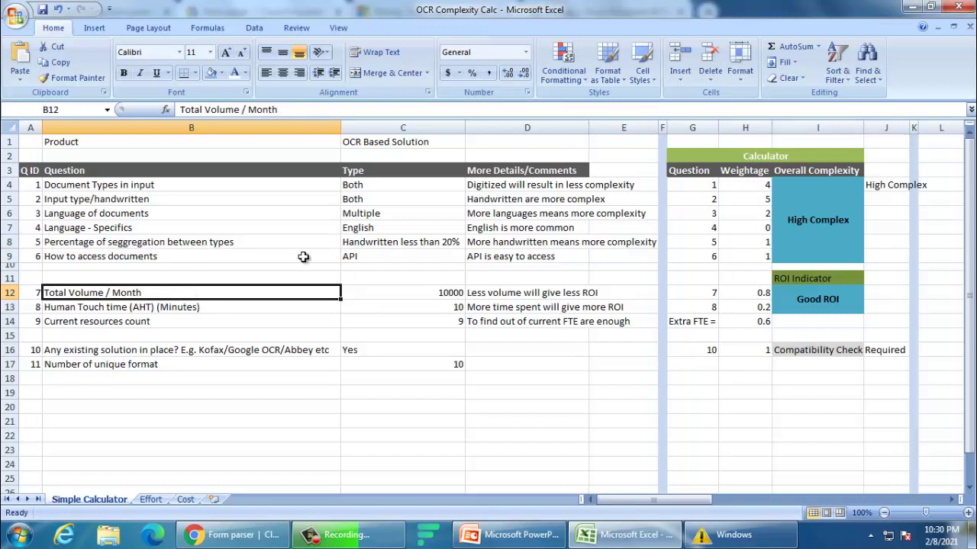
left_click(338, 213)
left_click_drag(393, 189, 397, 248)
left_click(833, 237)
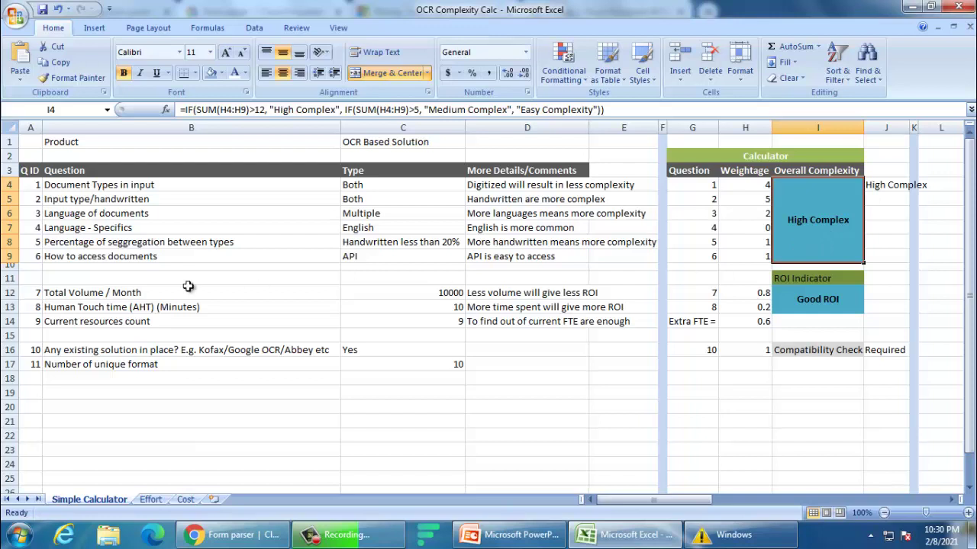
Step: Set Total Volume / Month in C12 to 100 and check the ROI indicator in I12
left_click(154, 303)
left_click(162, 293)
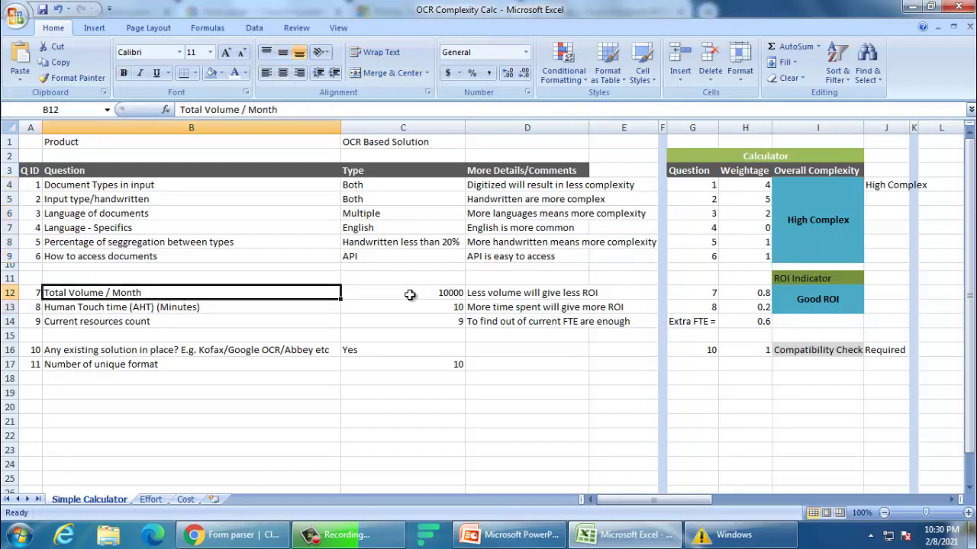
left_click(436, 295)
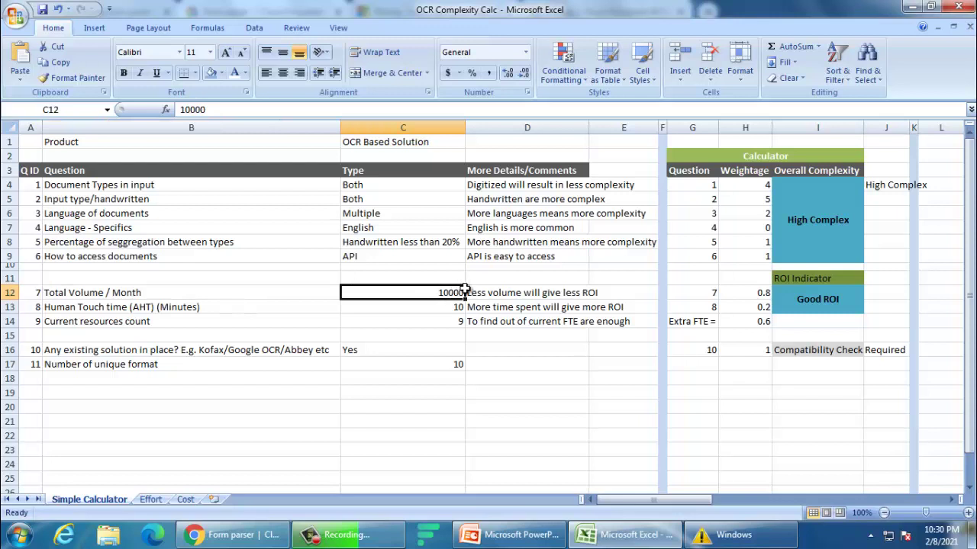
type("100")
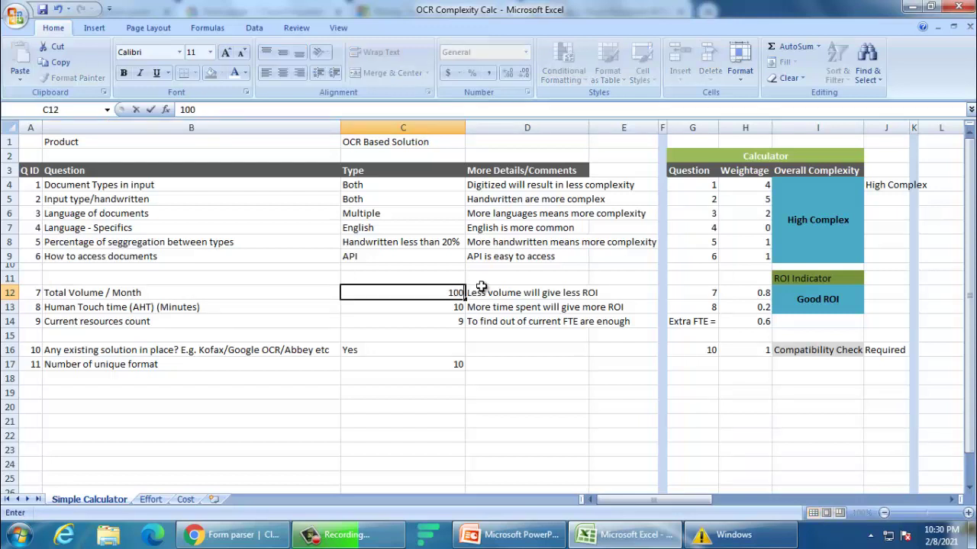
key("Return")
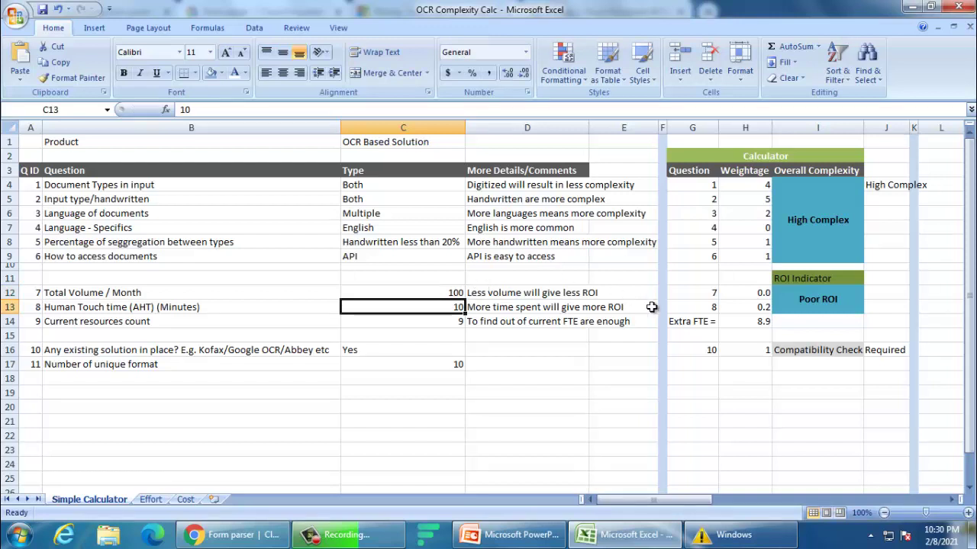
left_click(829, 305)
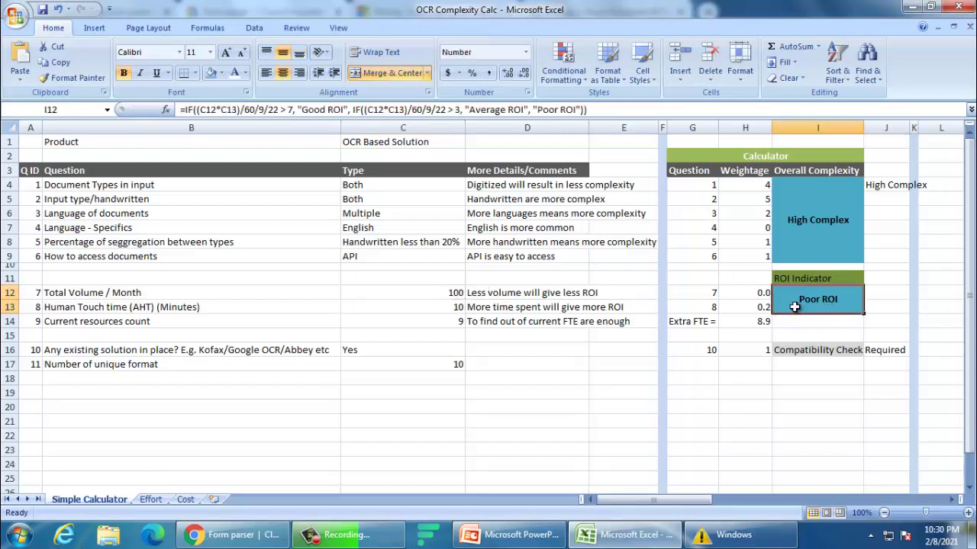
Step: Set Total Volume / Month in C12 to 15000 and check the ROI indicator in I12
left_click(451, 294)
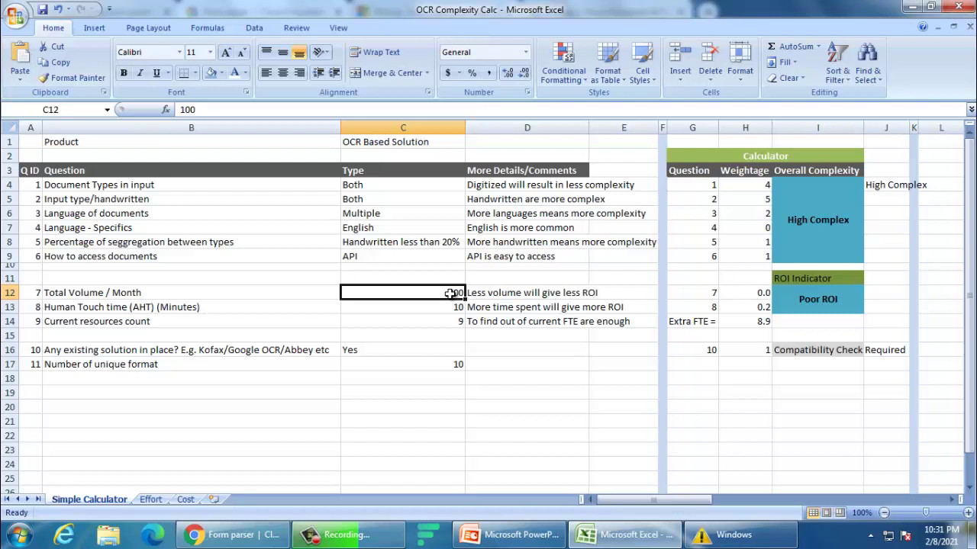
type("1000")
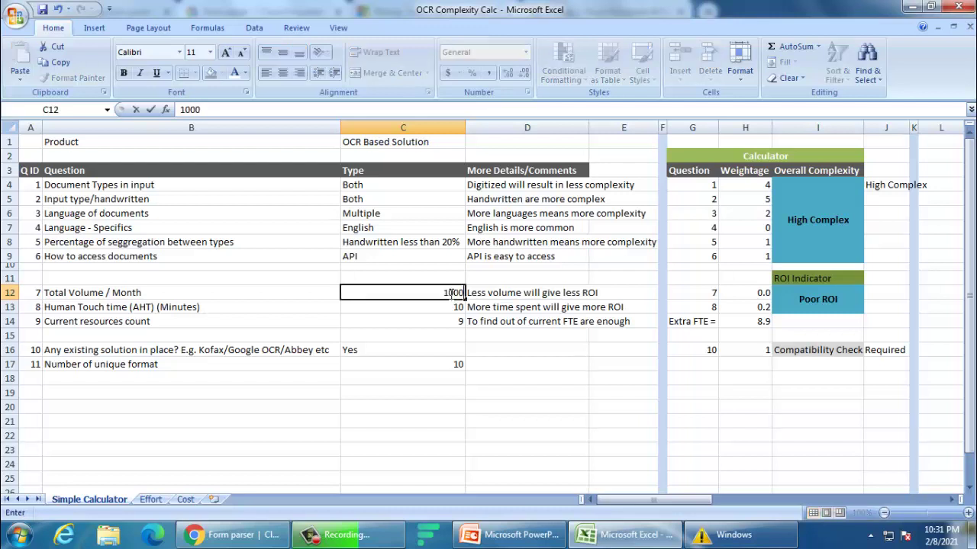
key("BackSpace")
key("BackSpace")
key("BackSpace")
type("5000")
left_click(450, 294)
key("Return")
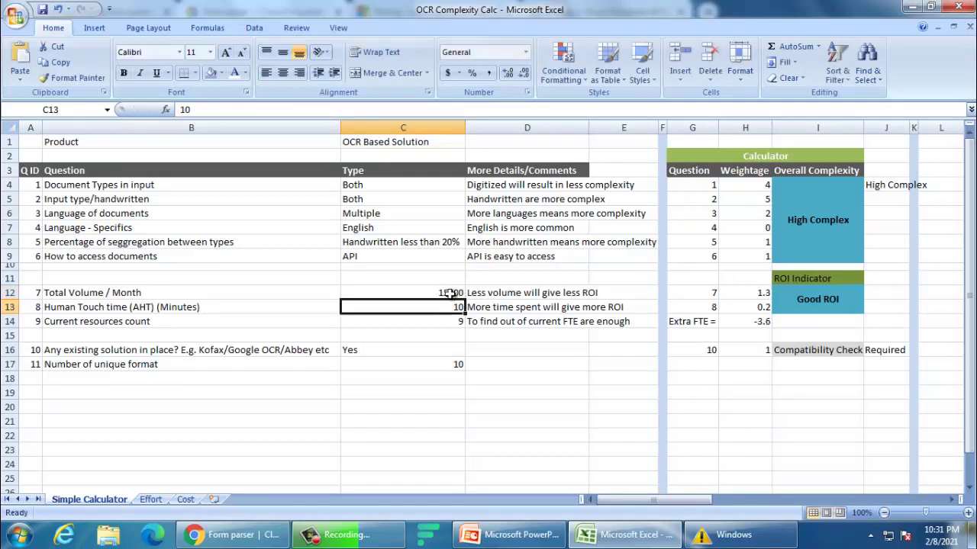
left_click(813, 298)
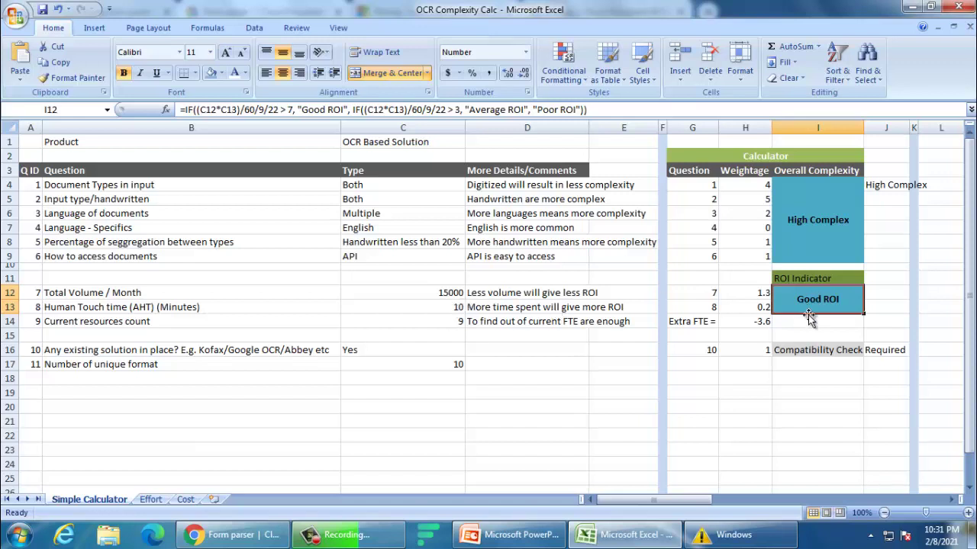
Step: Examine the Total Volume weightage formula in H12 and browse the January to March 2021 calendar for the monthly working days
left_click(748, 296)
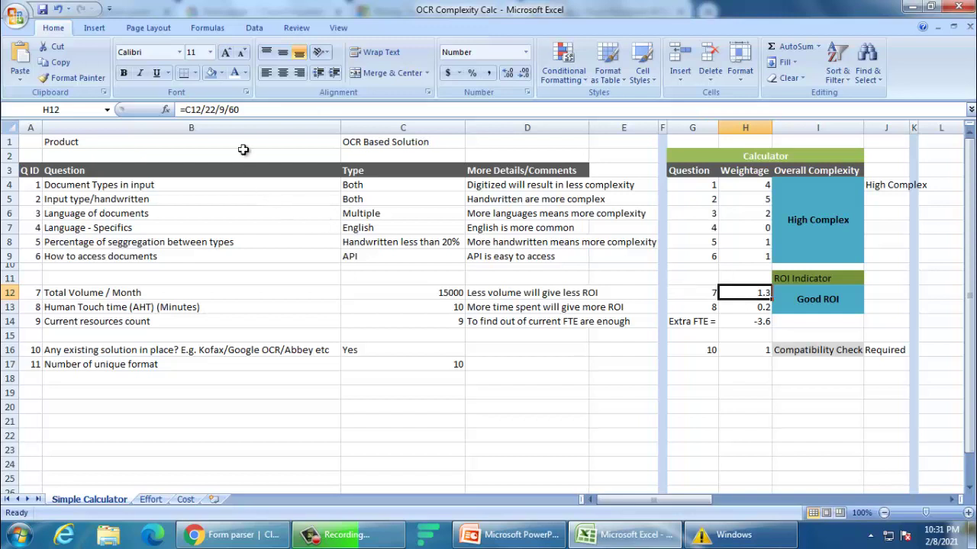
left_click(210, 112)
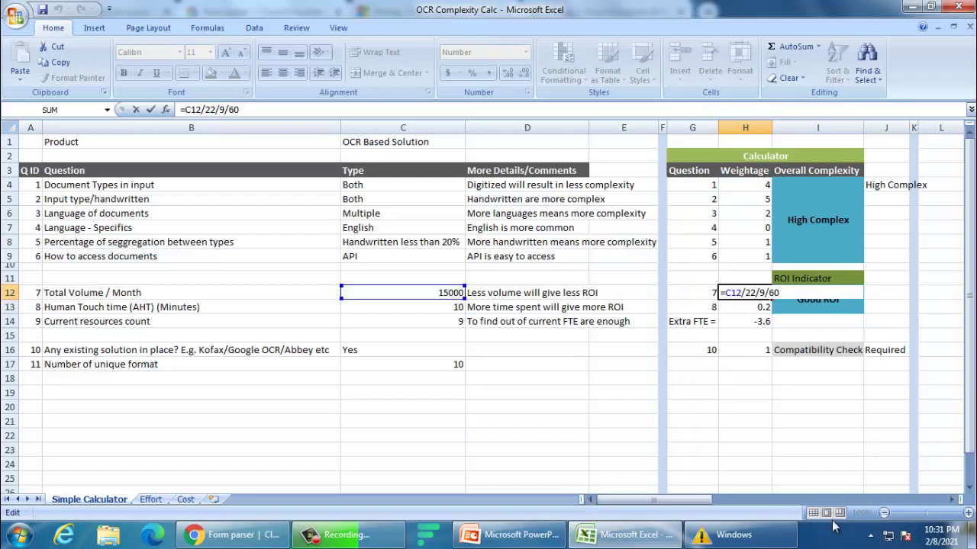
key("ctrl+Return")
left_click(942, 534)
left_click(740, 374)
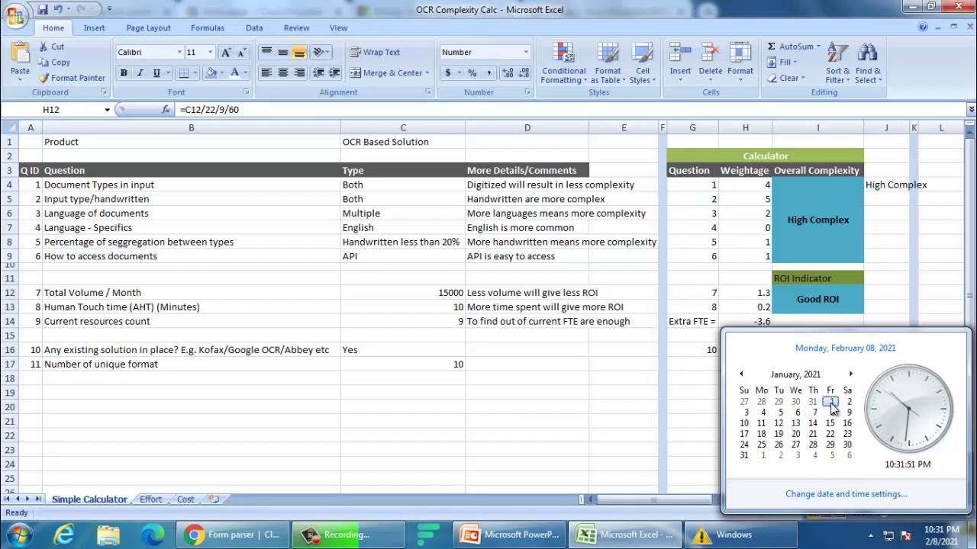
left_click(850, 375)
left_click(851, 374)
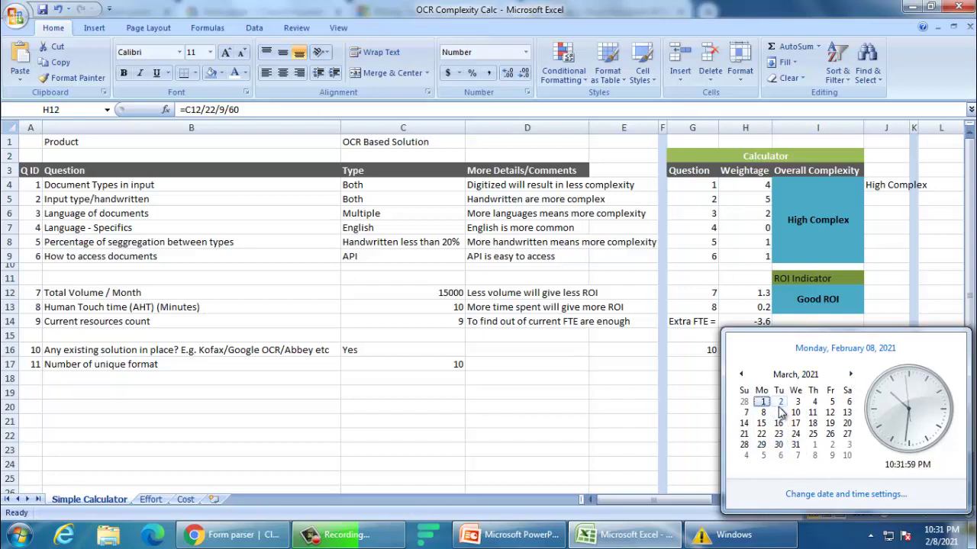
left_click(566, 299)
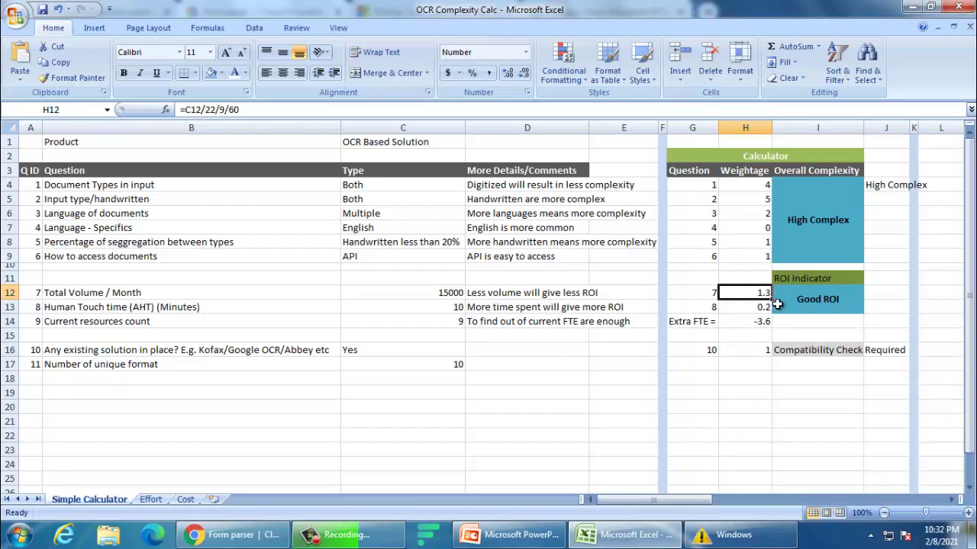
Step: Examine the 9 and 60 divisors in the H12 formula and the cells referenced by the ROI indicator formula in I12
double_click(221, 110)
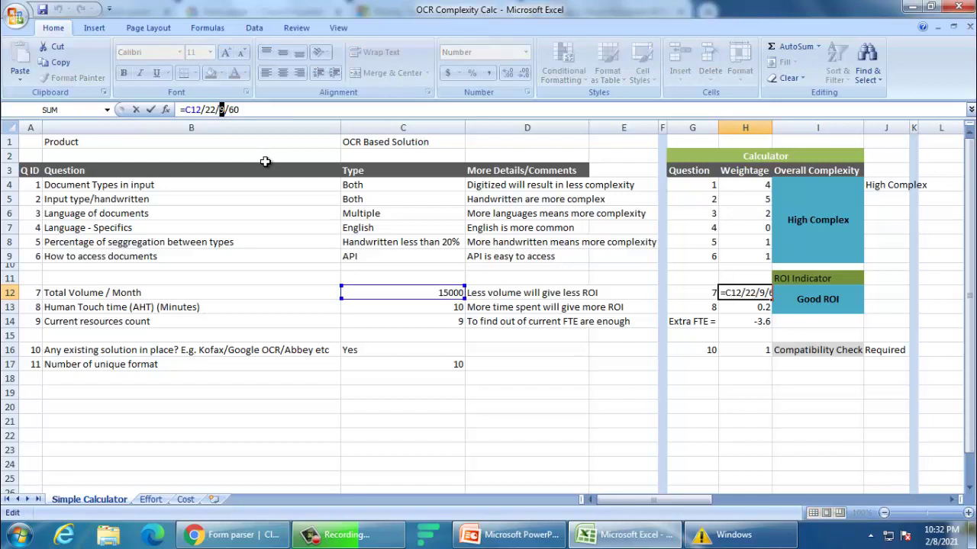
left_click_drag(225, 110, 244, 111)
left_click(261, 112)
left_click(824, 297)
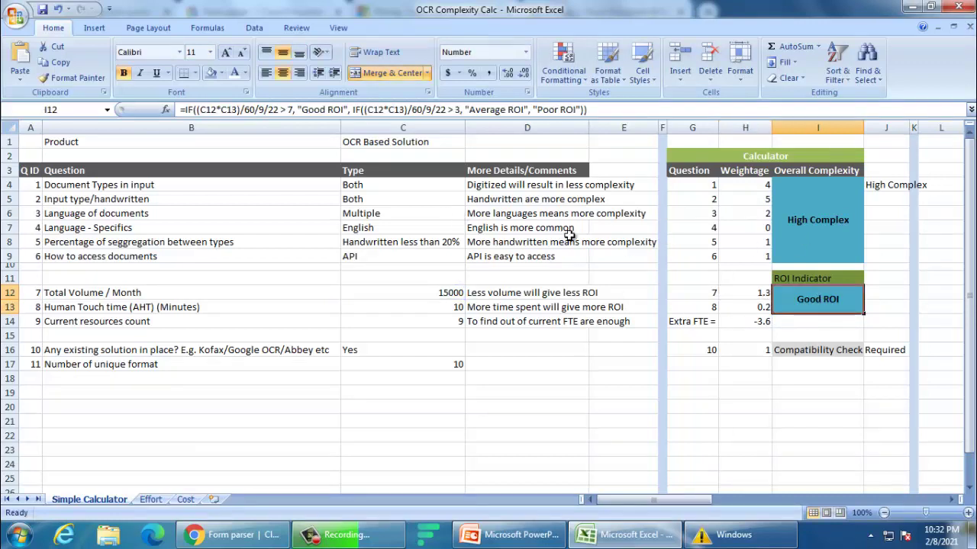
key("F2")
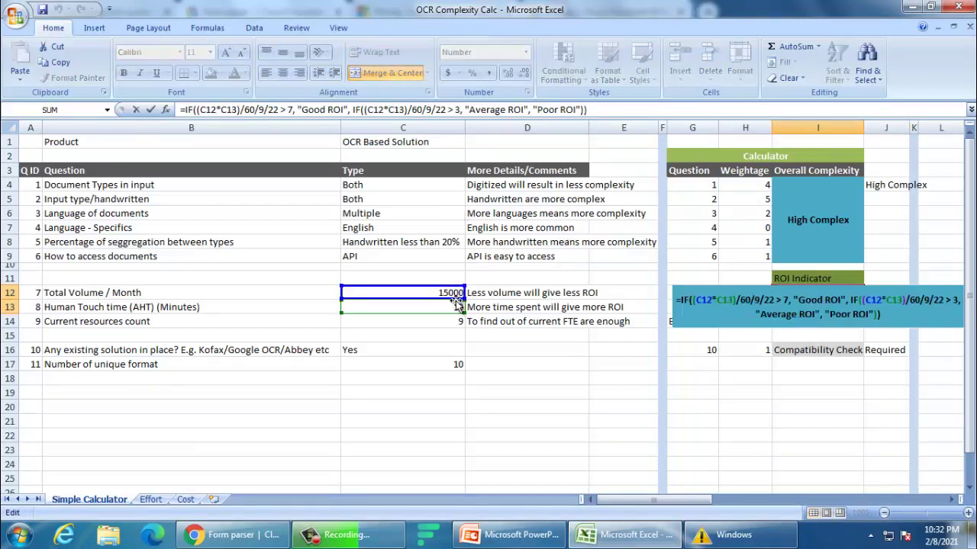
key("Escape")
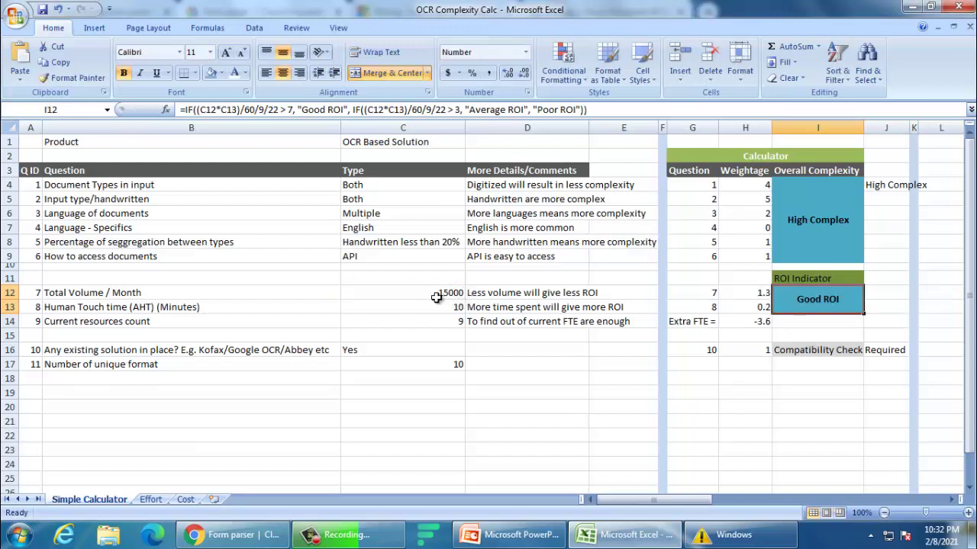
Step: Review the Total Volume / Month and Human Touch time (AHT) answers in C12:C13
left_click(437, 294)
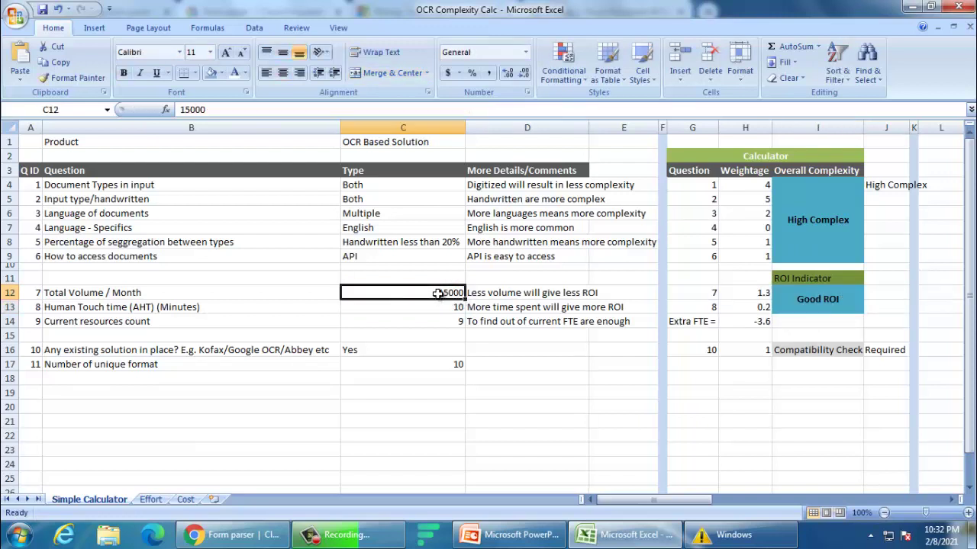
left_click(128, 309)
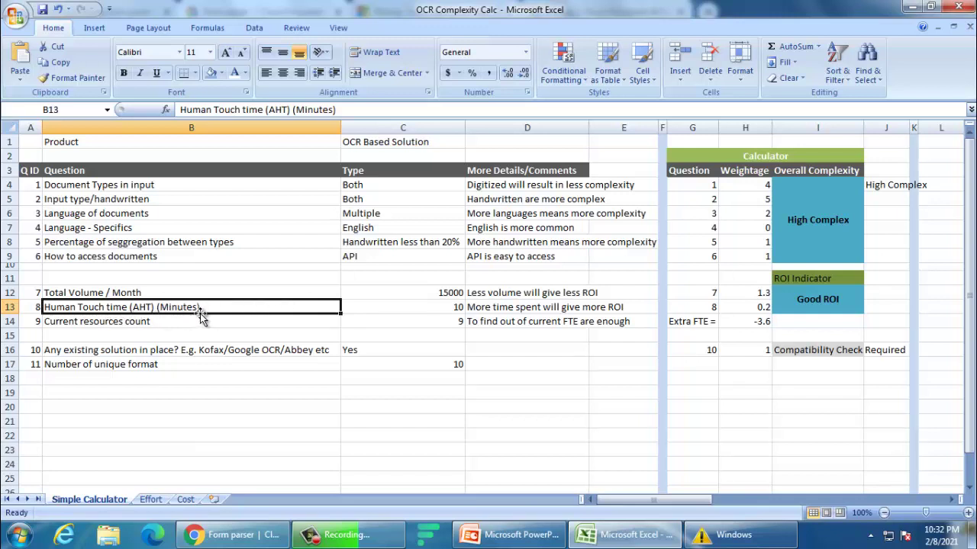
left_click(450, 309)
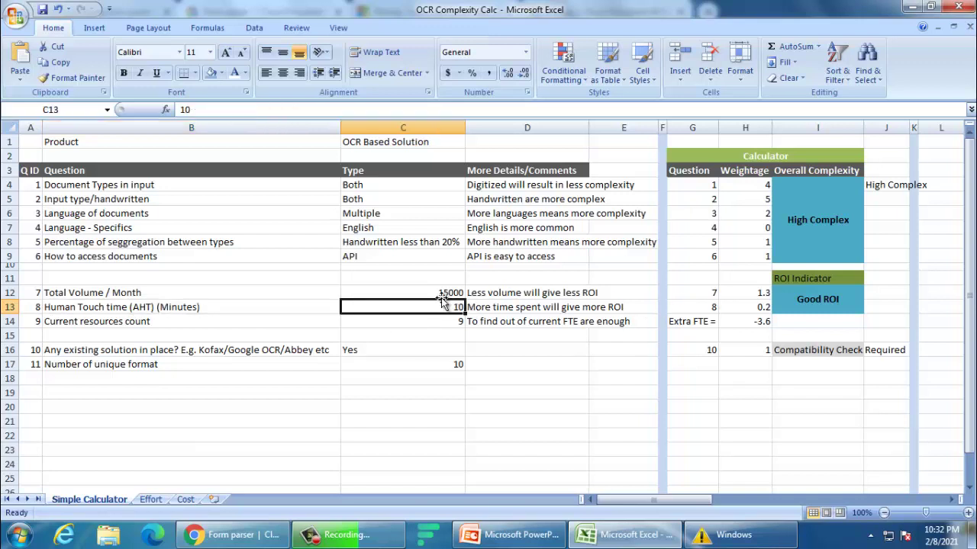
left_click(441, 292)
type("15000")
left_click(446, 308)
Step: Calculate the total monthly handling minutes in C19 with the formula =15000*10
left_click(413, 394)
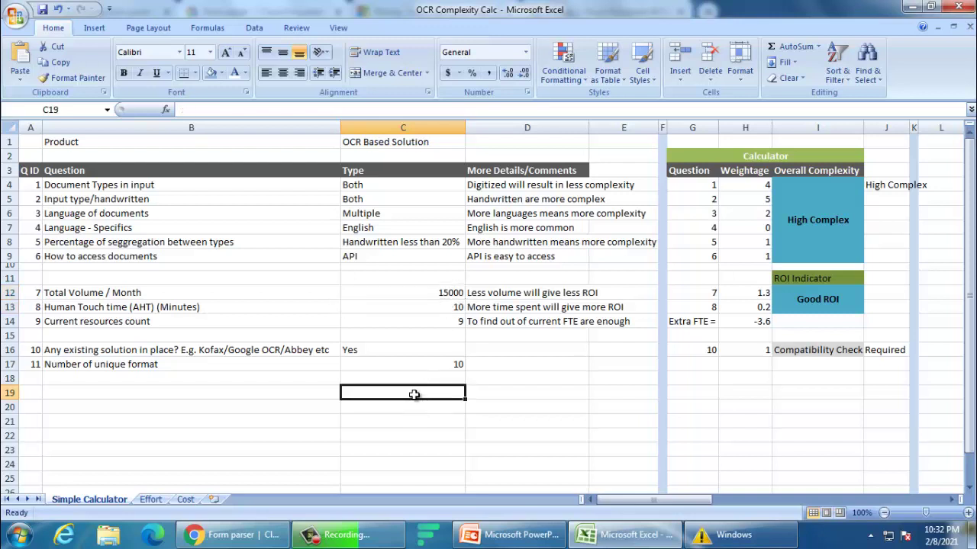
type("=")
type("15000")
type("*10")
key("Return")
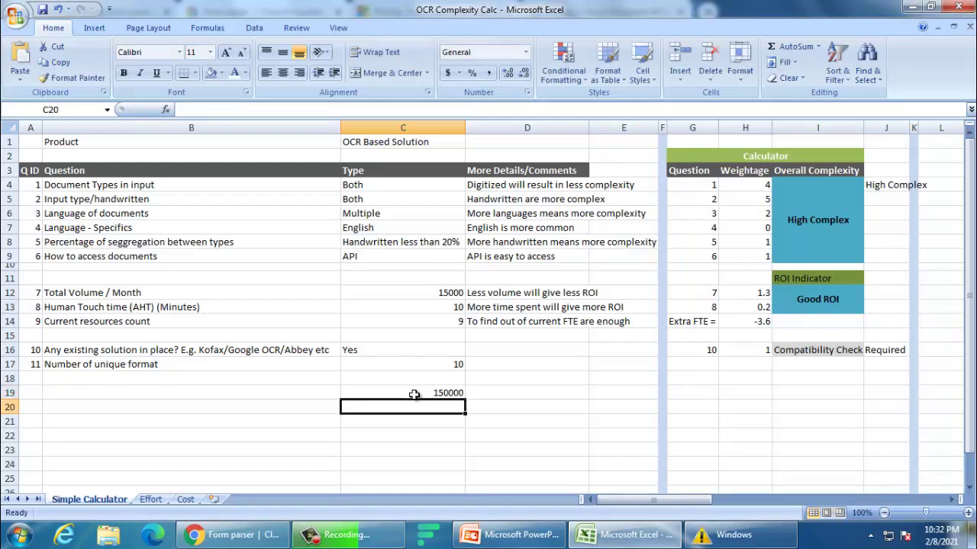
left_click(413, 394)
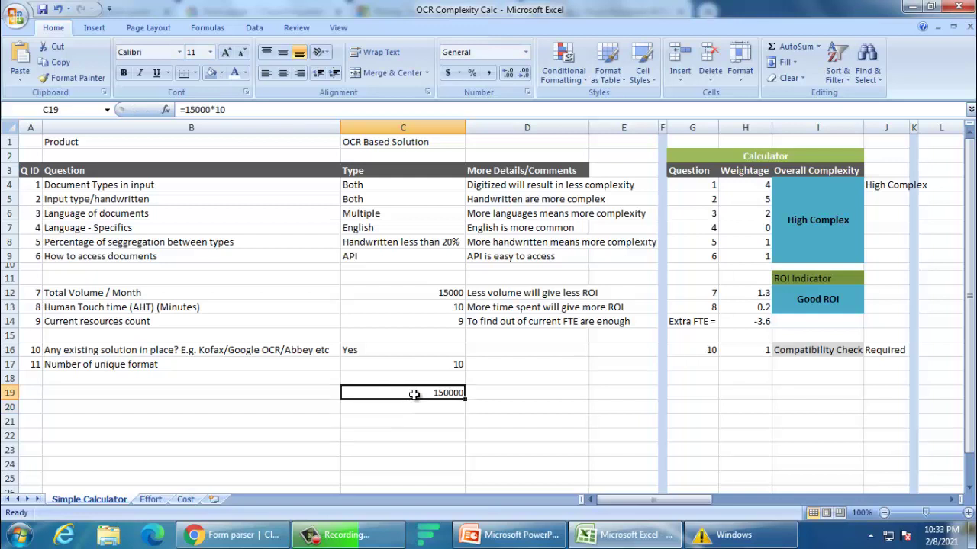
Step: Calculate the required number of resources in D19 with the formula =C19/22/9/60
key("Right")
type("=")
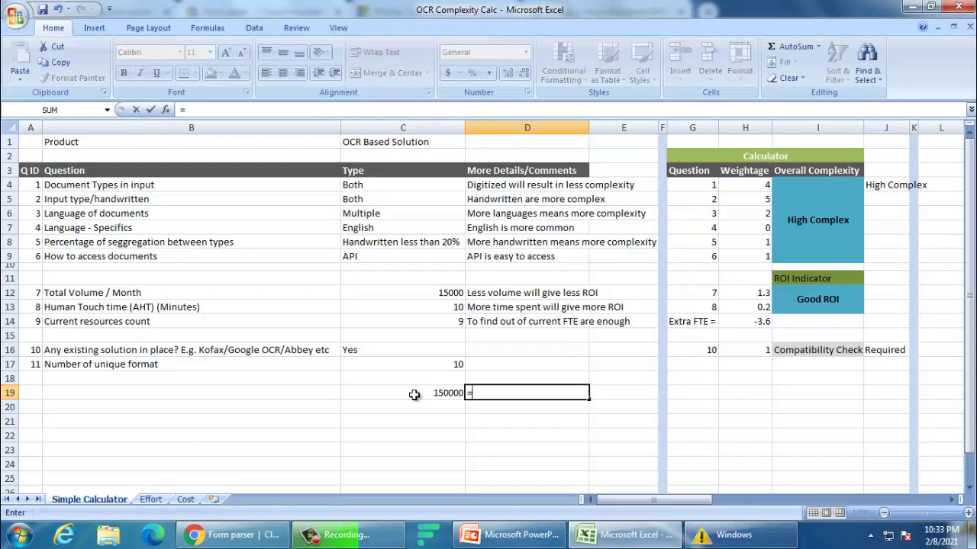
left_click(414, 395)
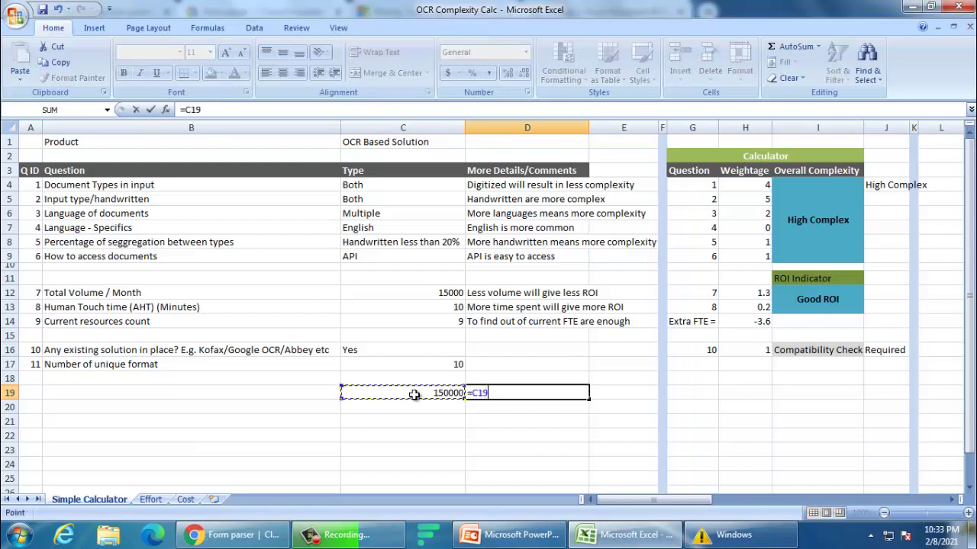
type("/22/")
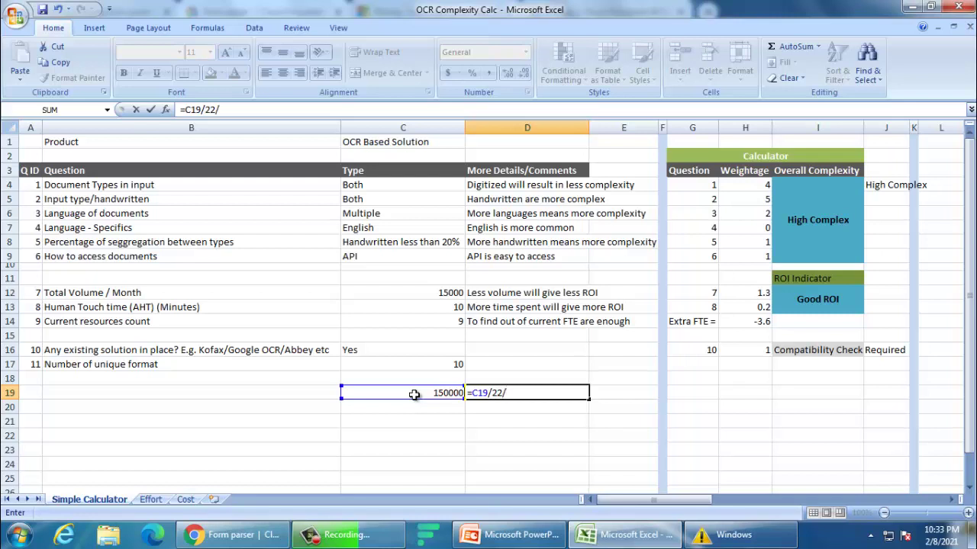
type("9/60")
key("Return")
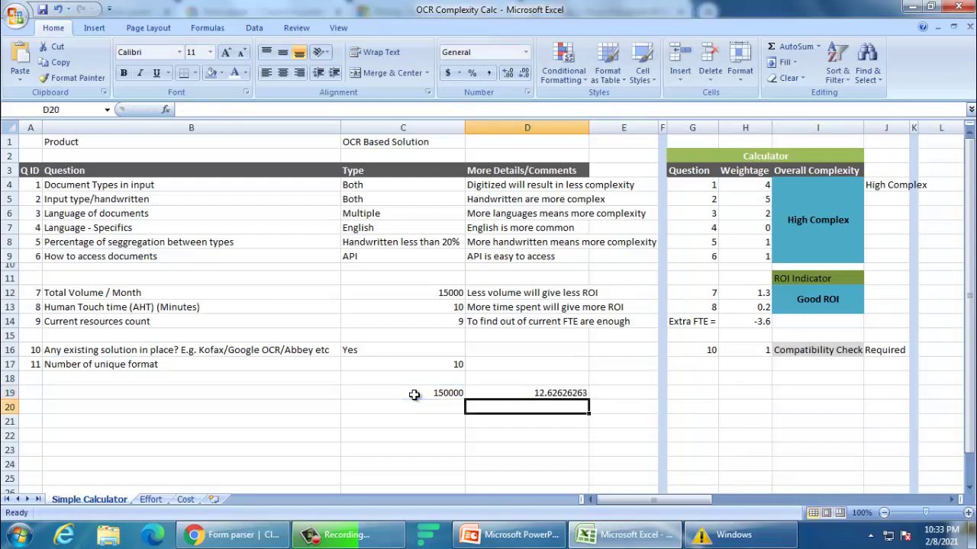
key("Up")
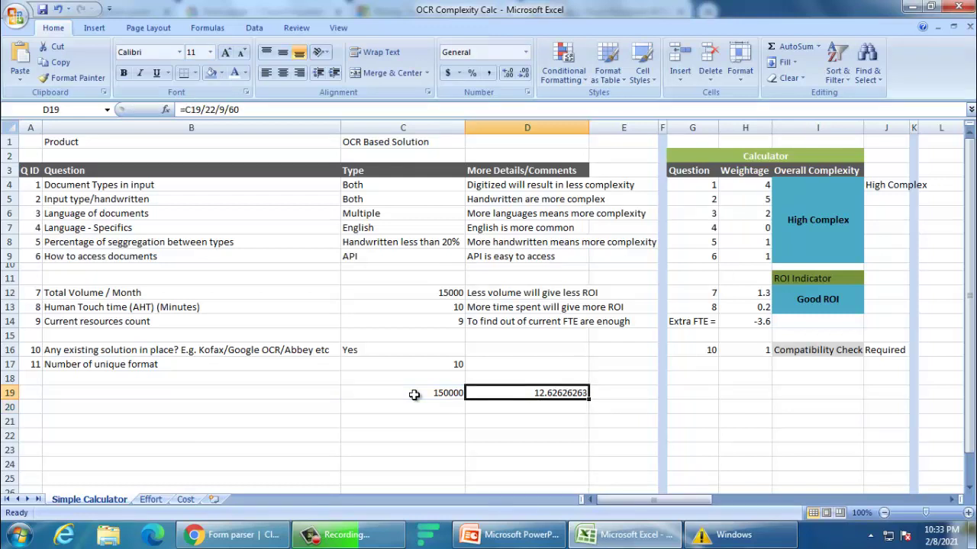
Step: Delete the scratch calculations in C19:D19
key("Left")
key("Right")
key("Left")
key("Right")
key("Left")
key("shift+Right")
key("Delete")
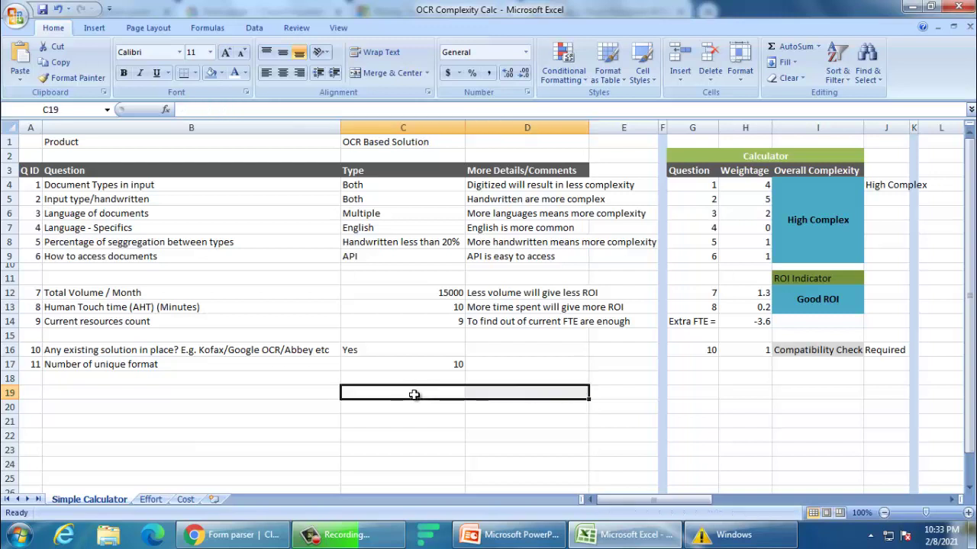
Step: Review the Current resources count question and its answer in B14:C14
key("Up")
key("Up")
key("Up")
key("Up")
key("Up")
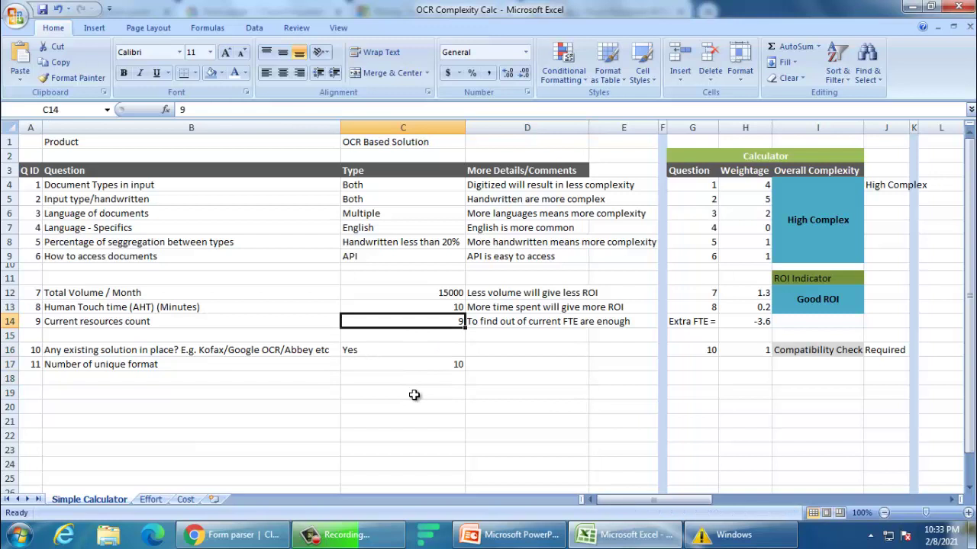
key("Left")
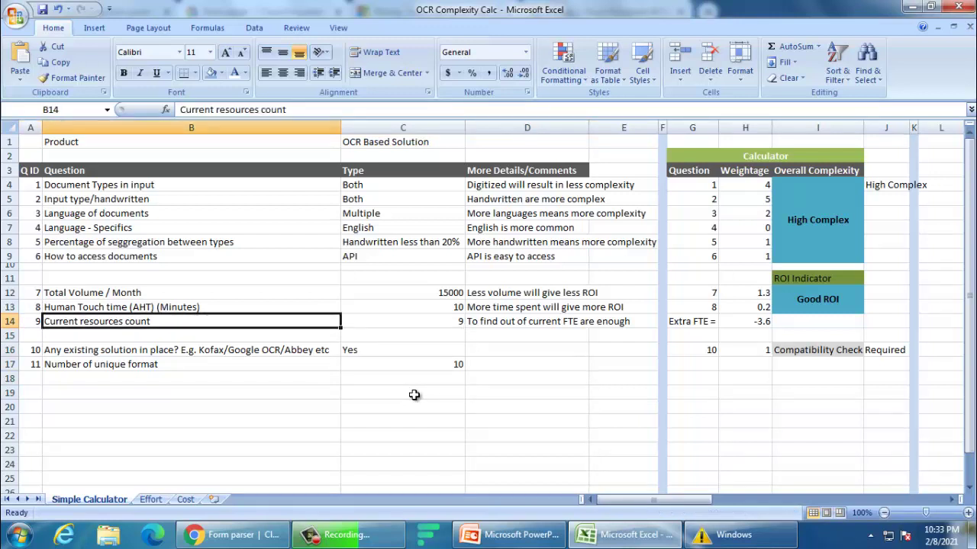
key("Right")
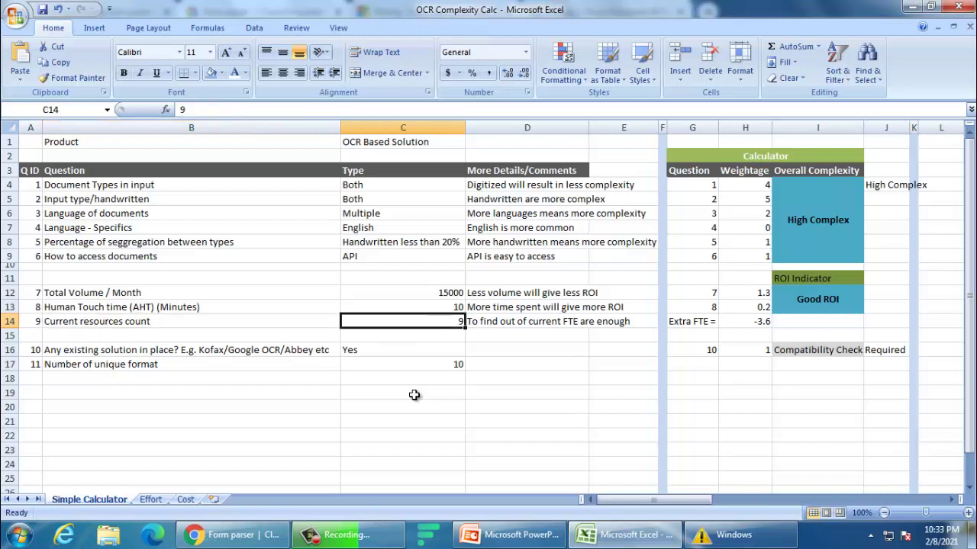
Step: Examine the Extra FTE formula in H14 and return along row 14 towards the Current resources count answer
key("Right")
key("Right")
key("Right")
key("Right")
key("Right")
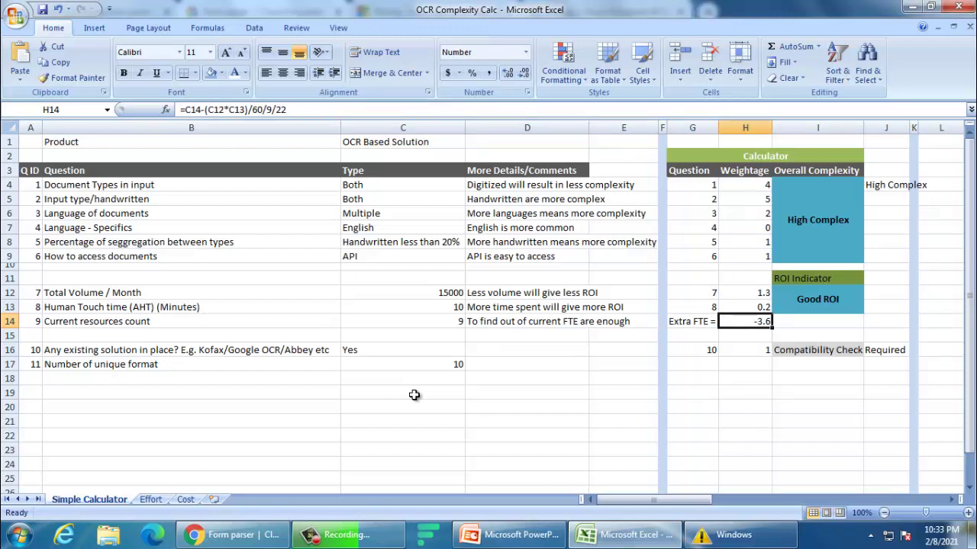
key("Left")
key("Left")
key("Left")
key("Left")
key("Left")
key("Left")
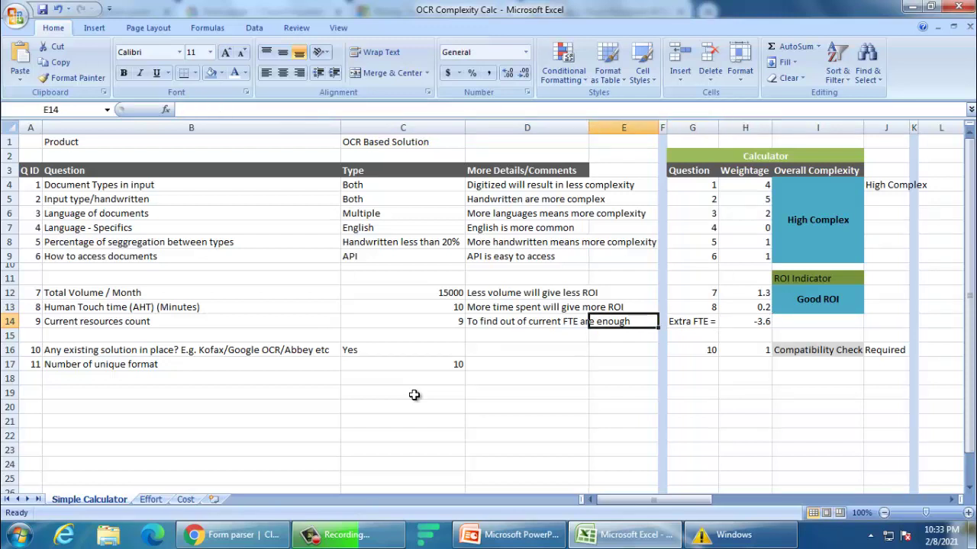
Step: Set the Total Volume / Month answer in C12 to 10000 and the Human Touch time in C13 to 5 minutes
key("Right")
key("Up")
key("Up")
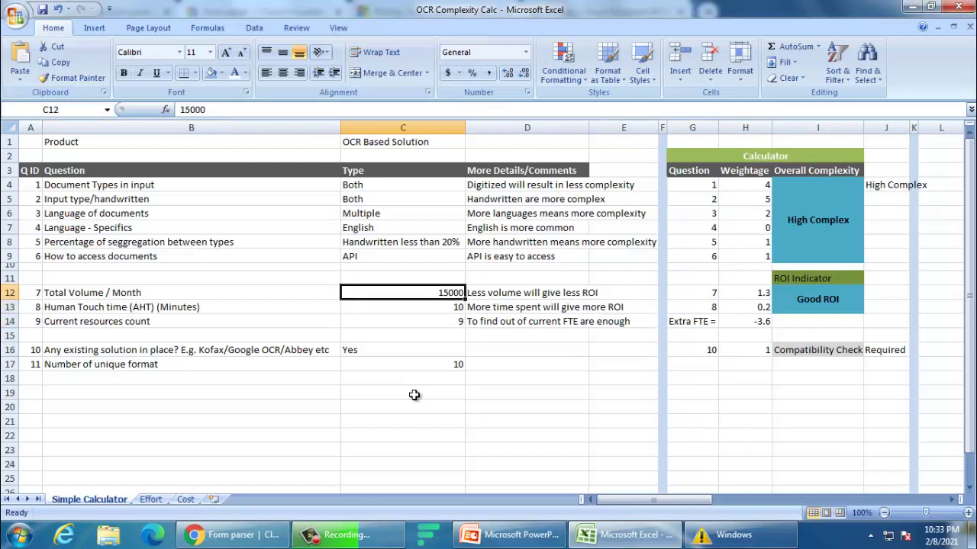
type("100")
type("0")
key("Return")
type("5")
key("Return")
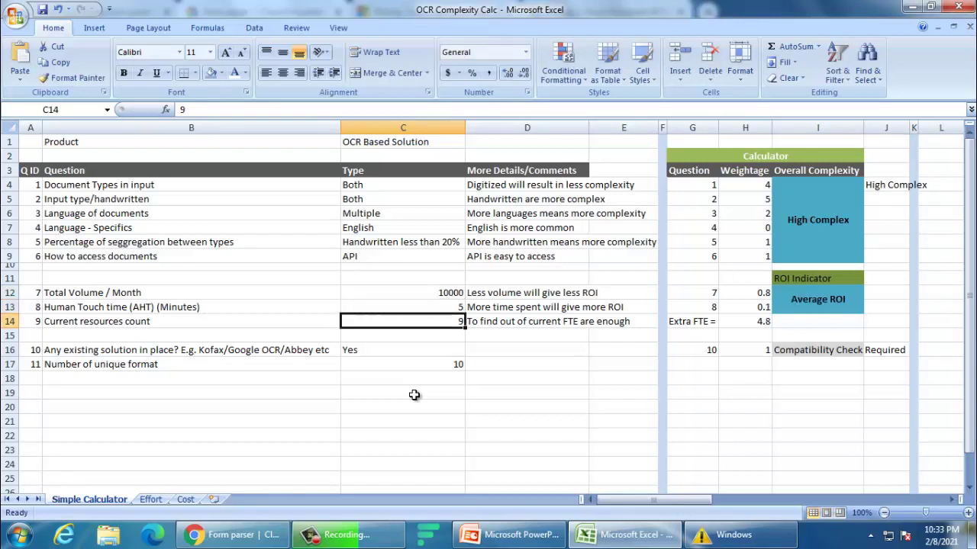
Step: Examine the Extra FTE formula in H14 and the ROI Indicator formula in I12 together with the weightages in H12:H13
key("Right")
key("Right")
key("Right")
key("Right")
key("Right")
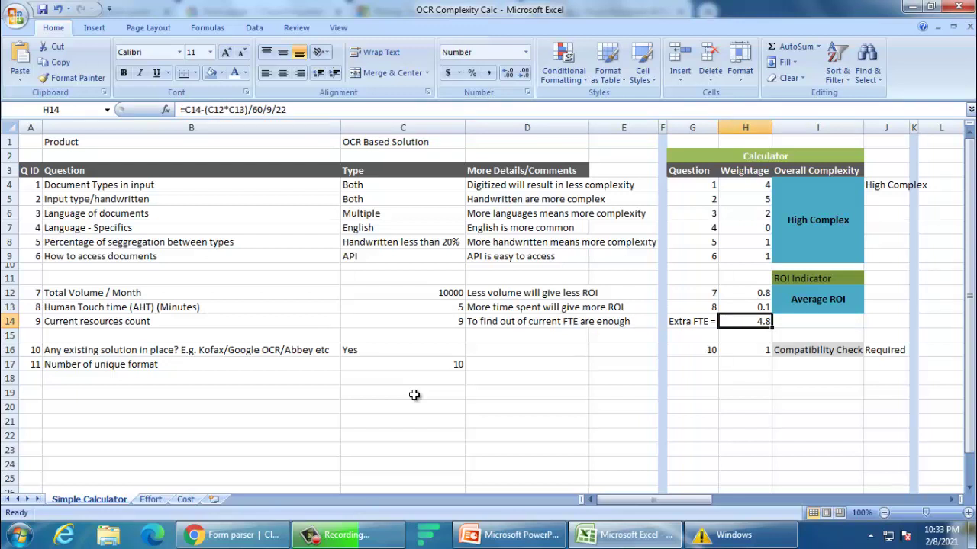
key("Up")
key("Right")
key("Up")
key("Down")
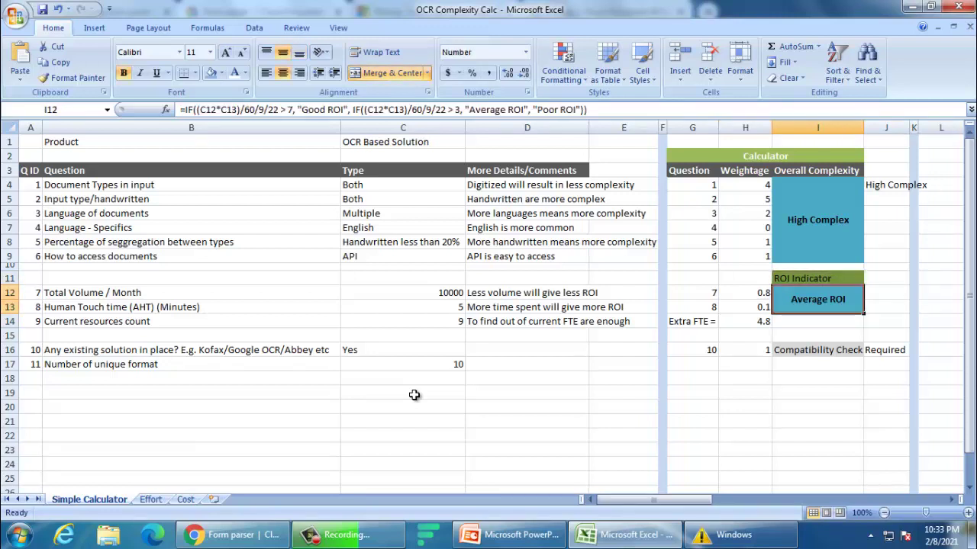
key("shift+Left")
key("shift+Left")
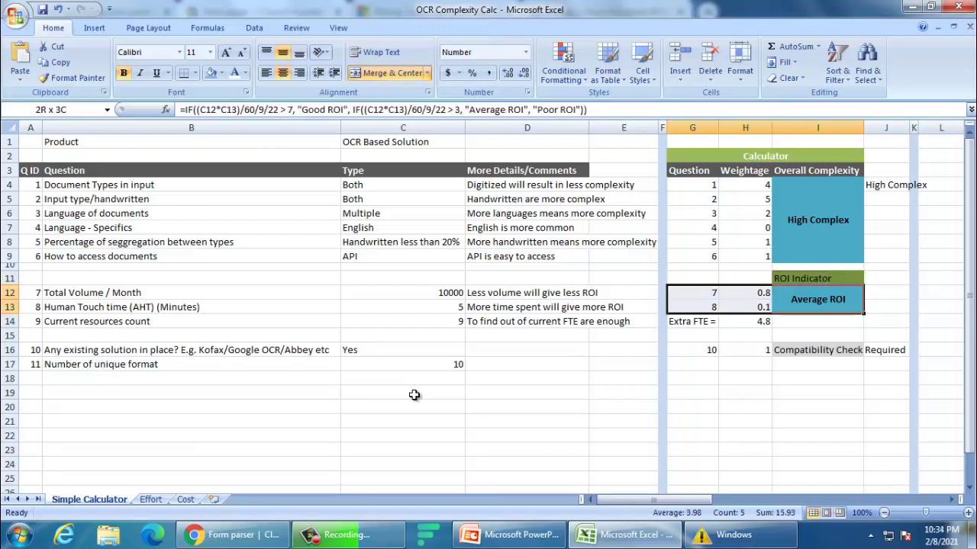
key("shift+Right")
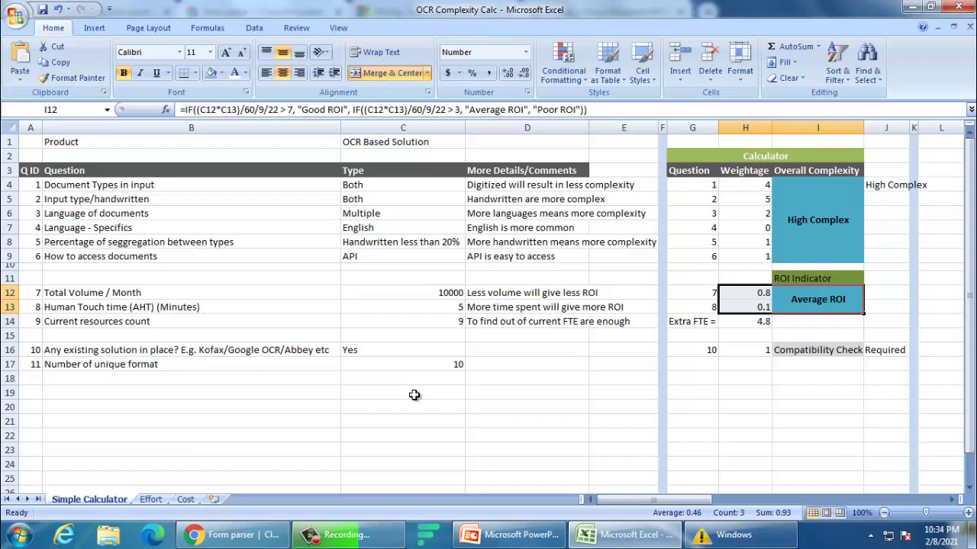
Step: Review the monthly volume answer in C12, and compare the ROI Indicator formula with the Overall Complexity formula in I4
key("Left")
key("Left")
key("Left")
key("Left")
key("Left")
key("Left")
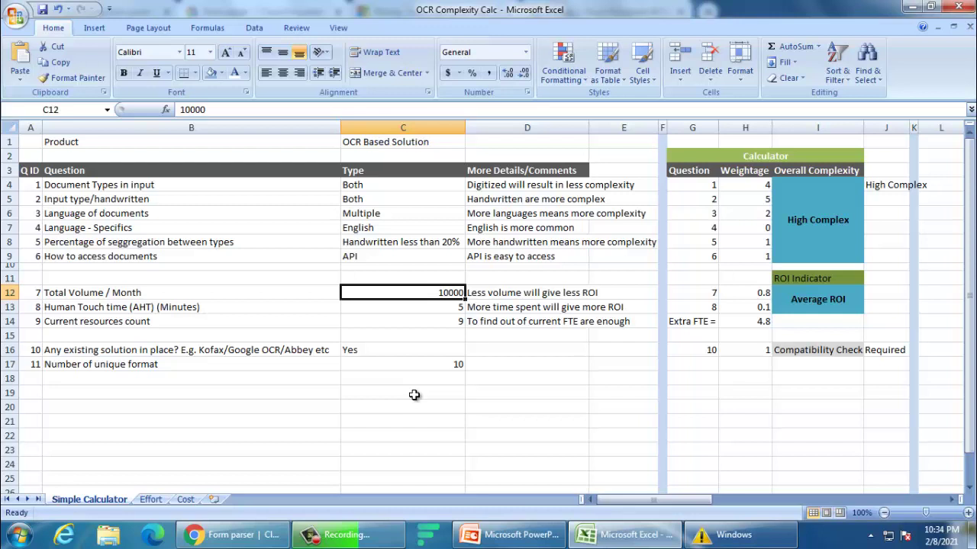
left_click(829, 303)
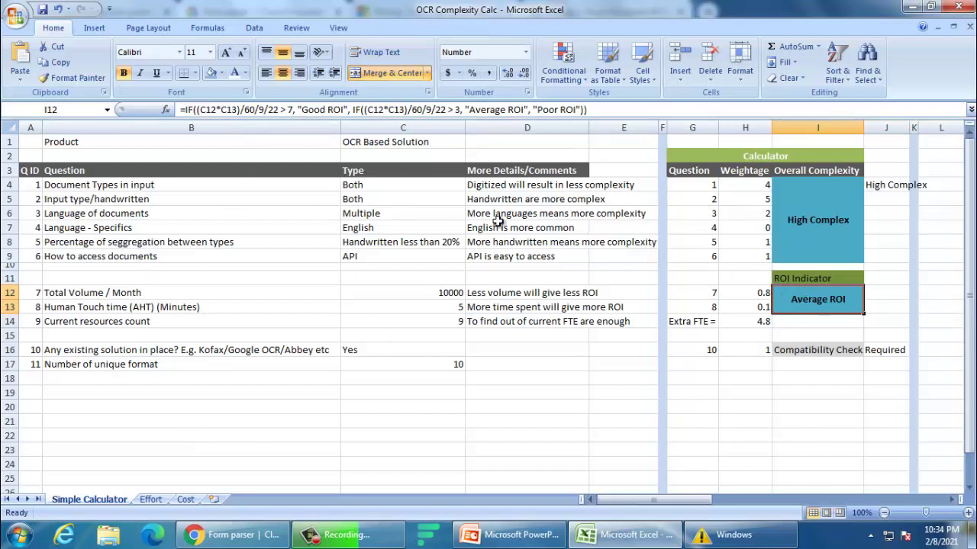
left_click(841, 225)
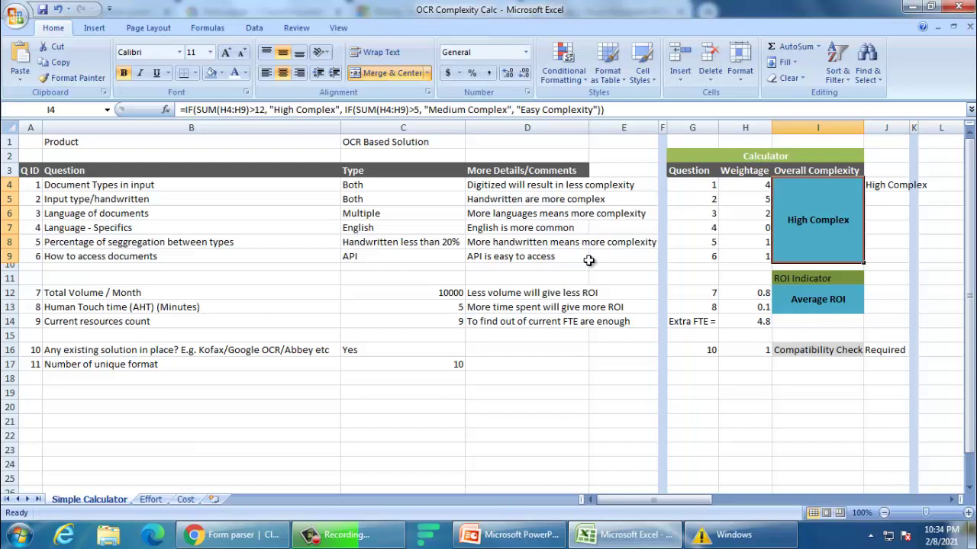
Step: Check the Number of unique format answer, and try No for the existing-solution question in C16 before restoring Yes
left_click(122, 363)
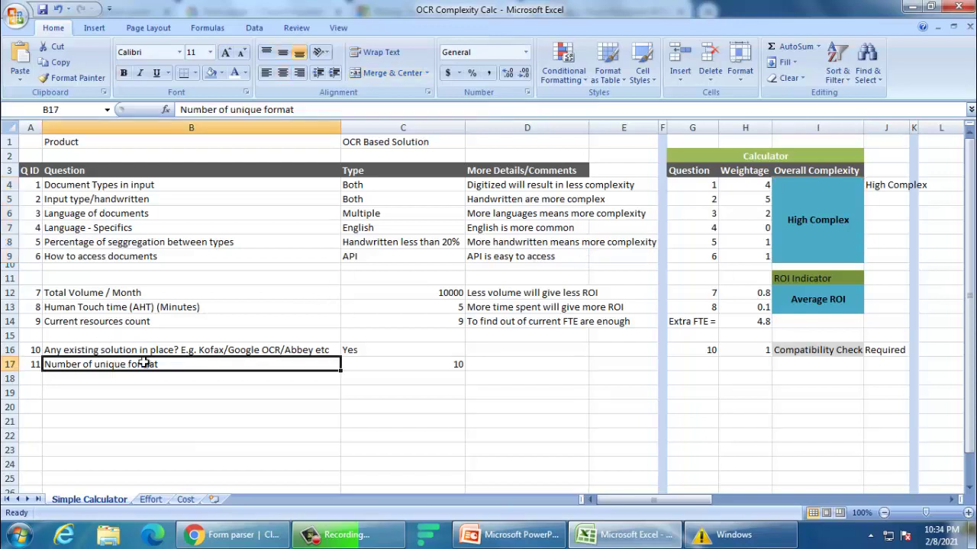
left_click(450, 365)
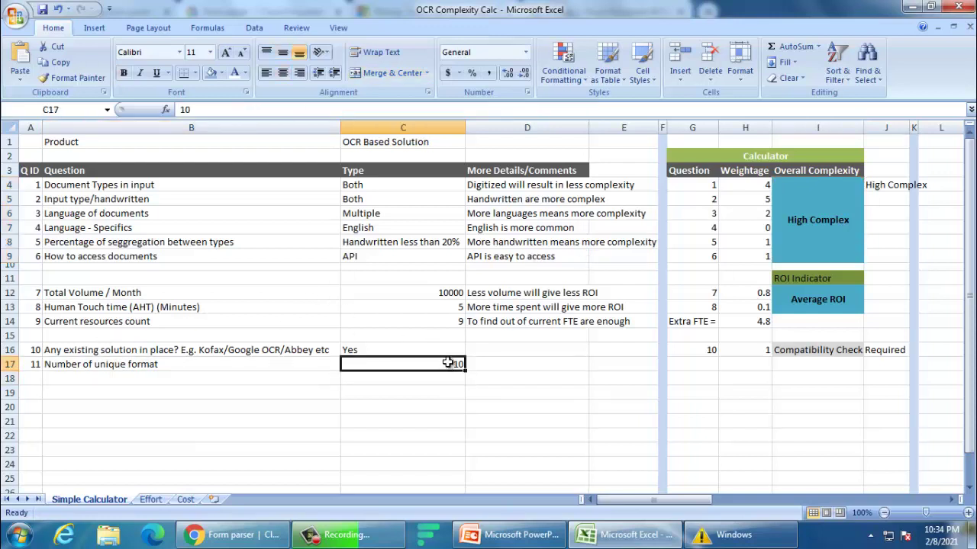
left_click(399, 352)
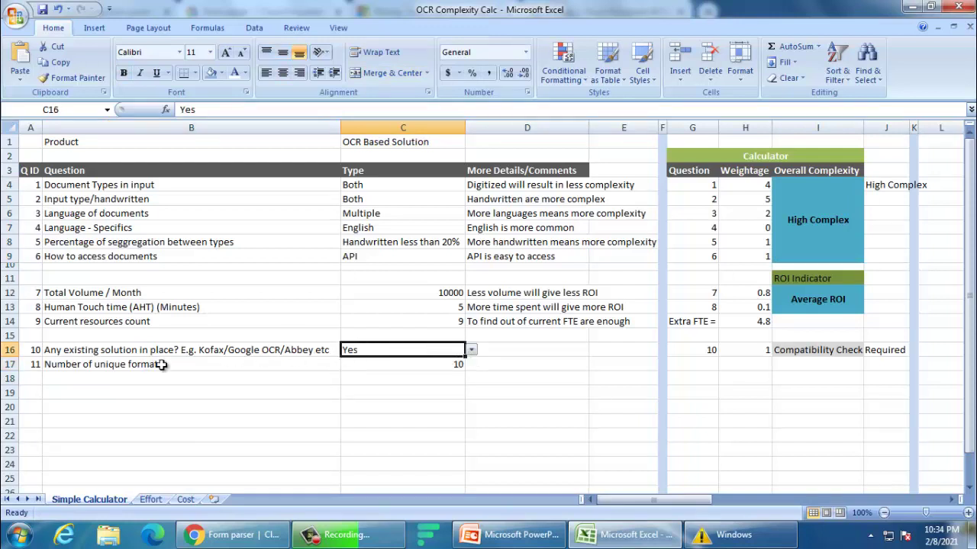
left_click(471, 349)
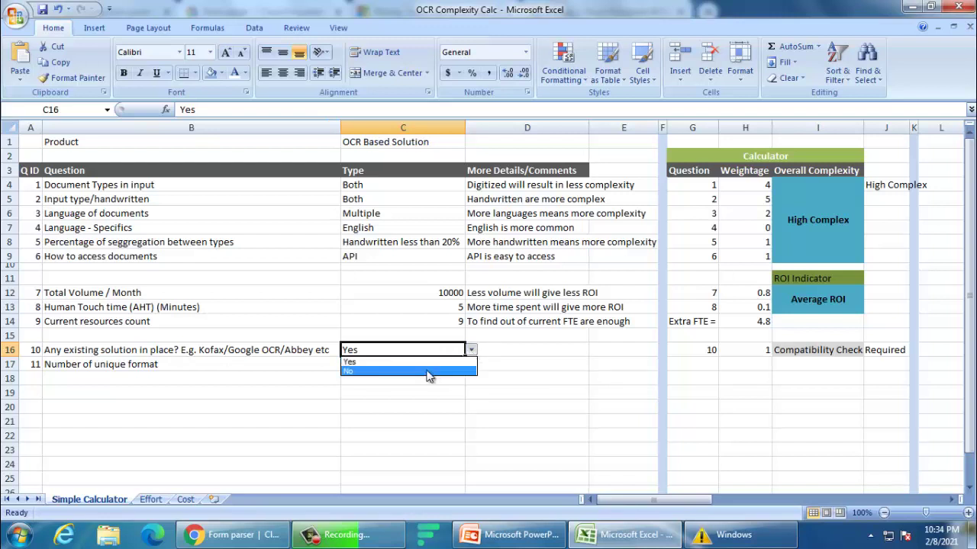
left_click(429, 372)
left_click(473, 351)
left_click(431, 358)
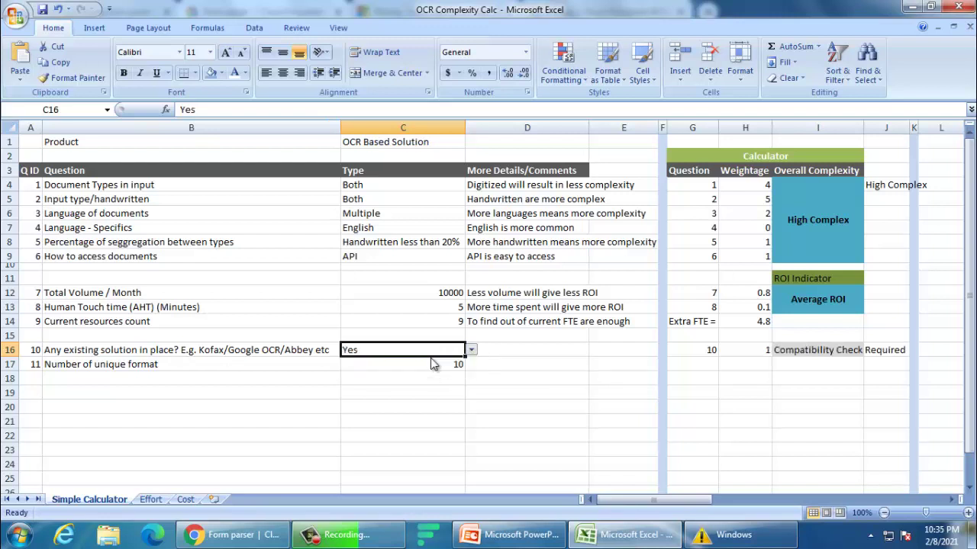
Step: Examine the existing-solution question in row 16 and the compatibility check formula in I16 that depends on it
left_click(286, 361)
left_click(286, 350)
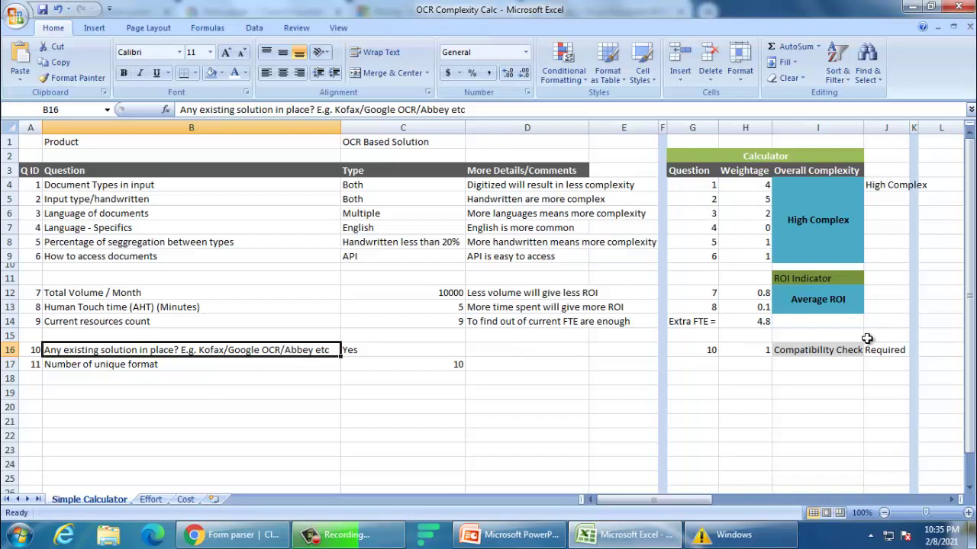
left_click(822, 349)
left_click(340, 350)
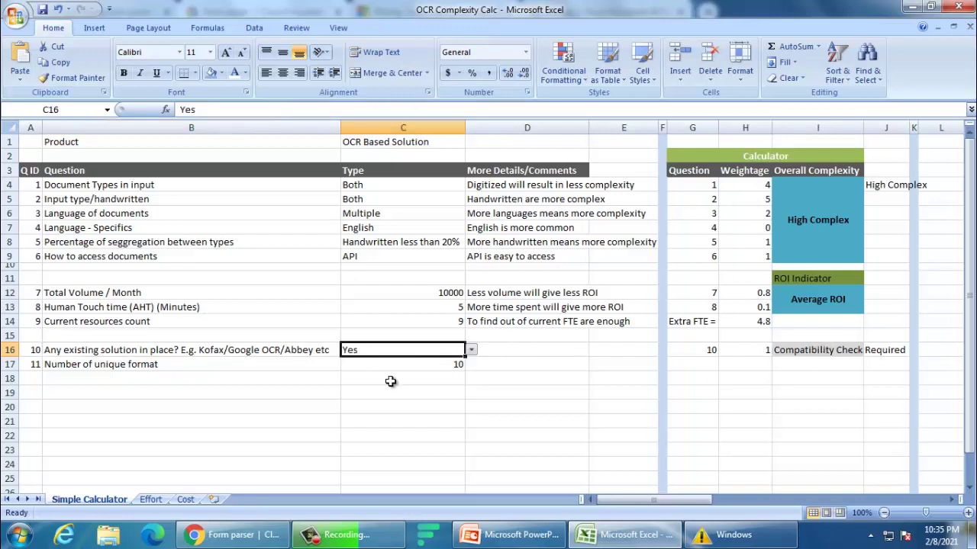
left_click(807, 353)
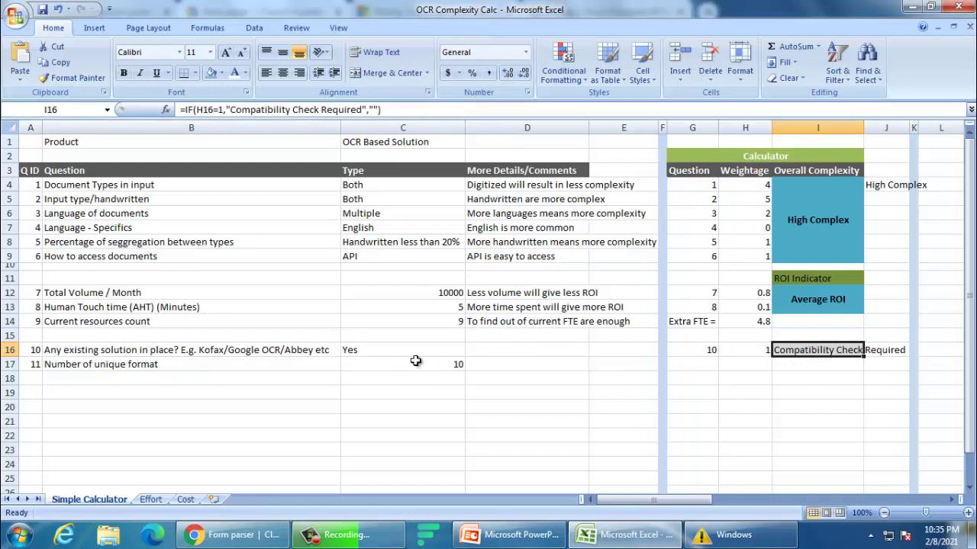
left_click(367, 353)
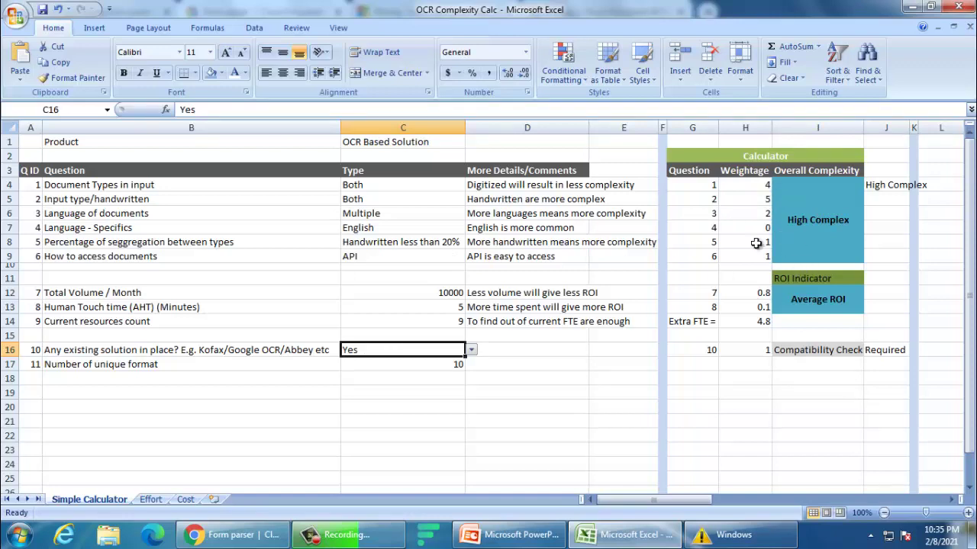
Step: Examine the weightage formulas in H5 and H13 and the weight lookup tables farther along the sheet, and return to the calculator
left_click(755, 199)
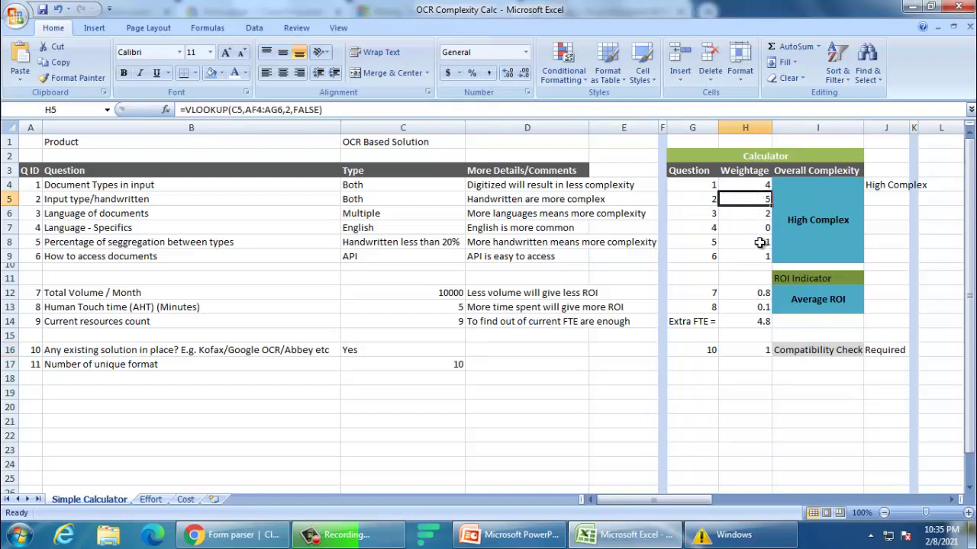
left_click(753, 308)
left_click_drag(684, 500, 915, 505)
left_click_drag(810, 186, 809, 245)
left_click(557, 187)
left_click_drag(531, 172, 595, 203)
left_click_drag(355, 171, 441, 213)
left_click(390, 195)
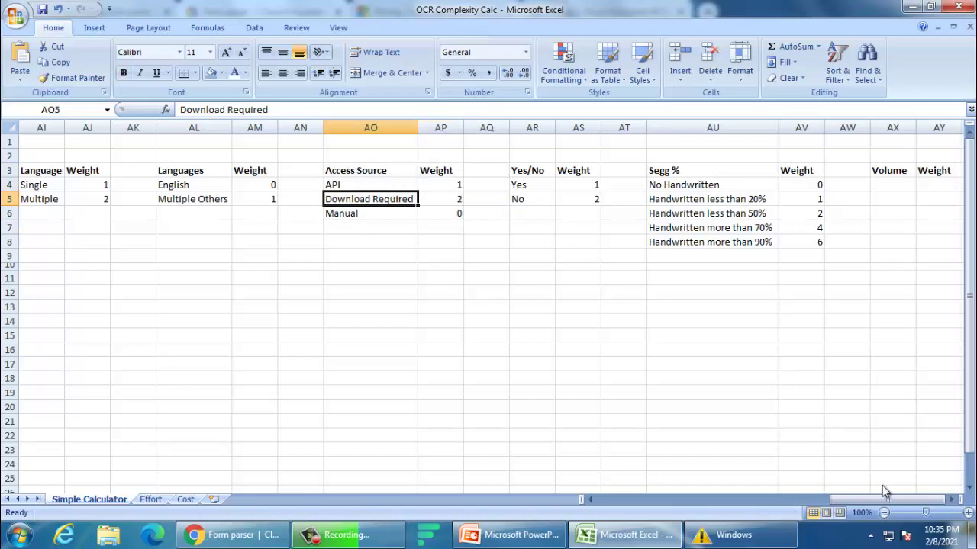
left_click_drag(877, 501, 586, 489)
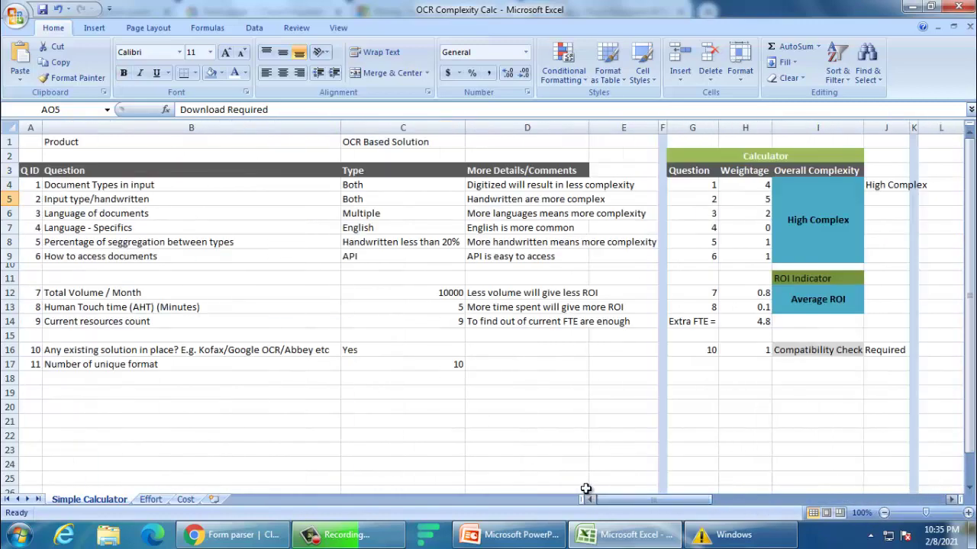
Step: Switch to the ai_calc presentation in PowerPoint and review the Invoice Scanner complexity slide and the AI Cost Calculations slide
left_click(157, 320)
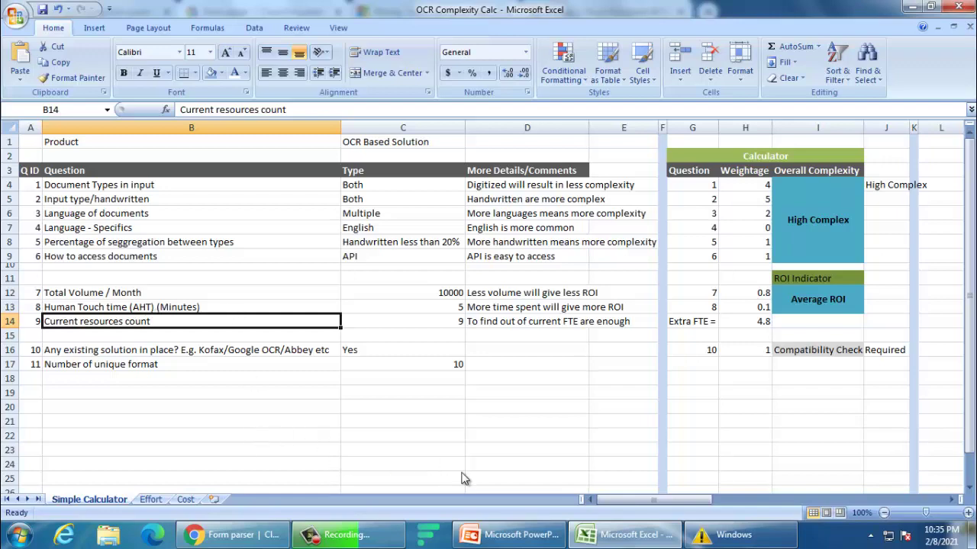
left_click(510, 535)
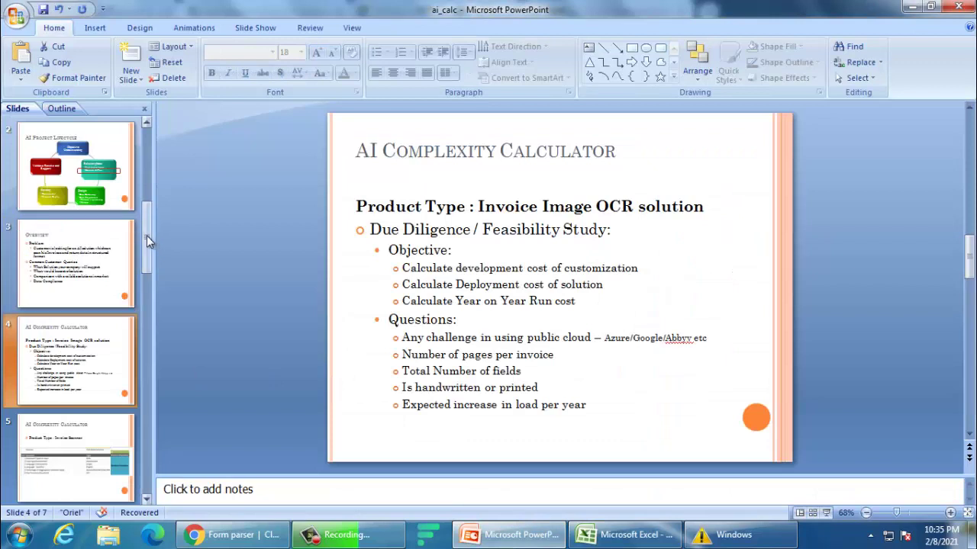
left_click_drag(146, 236, 132, 315)
left_click(86, 355)
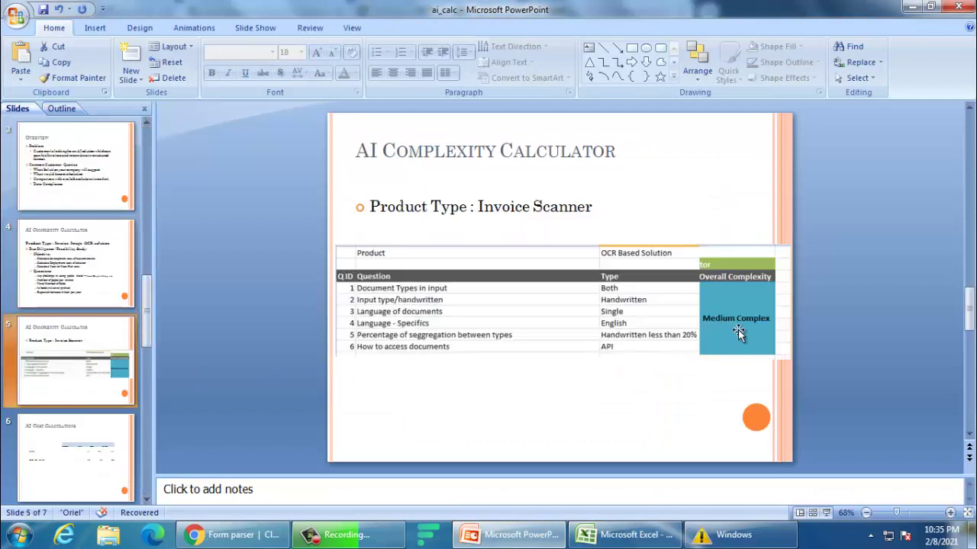
left_click(100, 432)
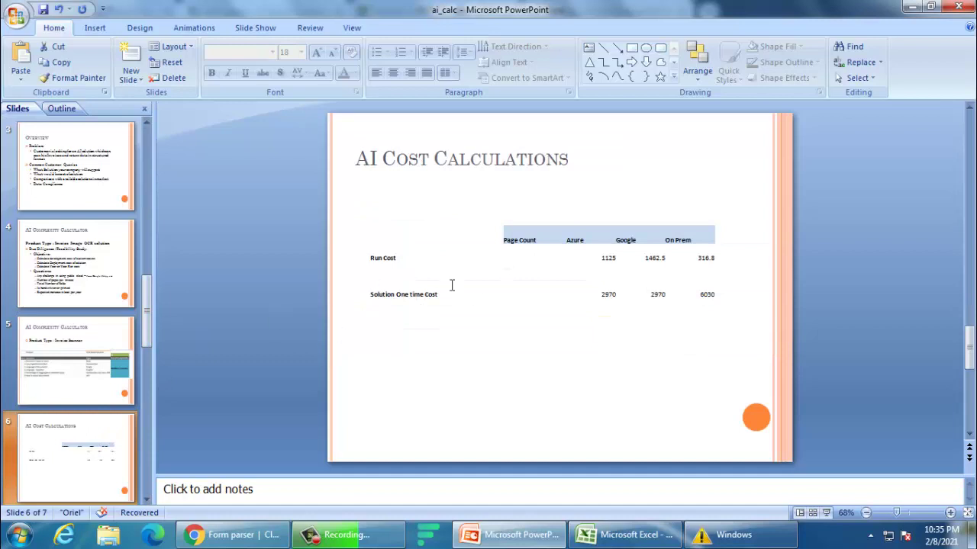
left_click(392, 258)
left_click(380, 258)
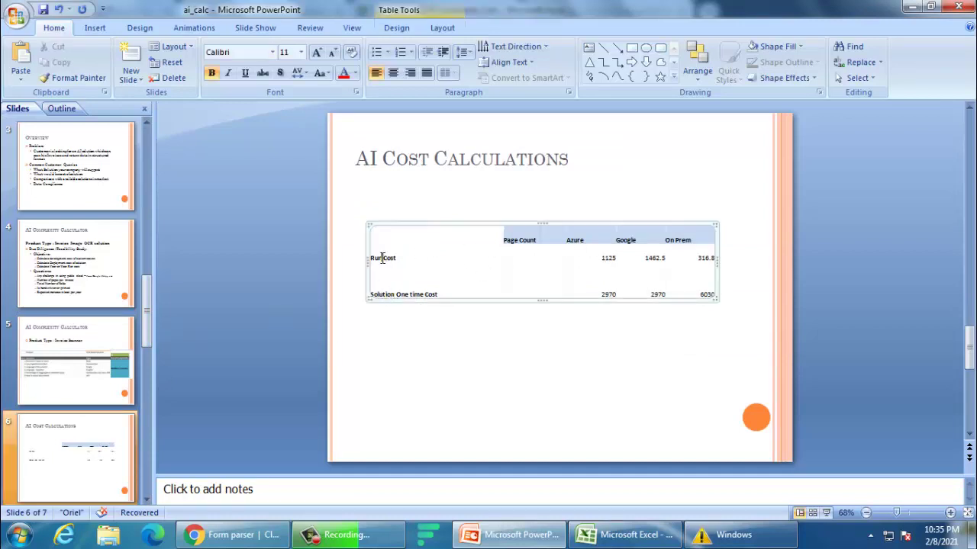
left_click(442, 354)
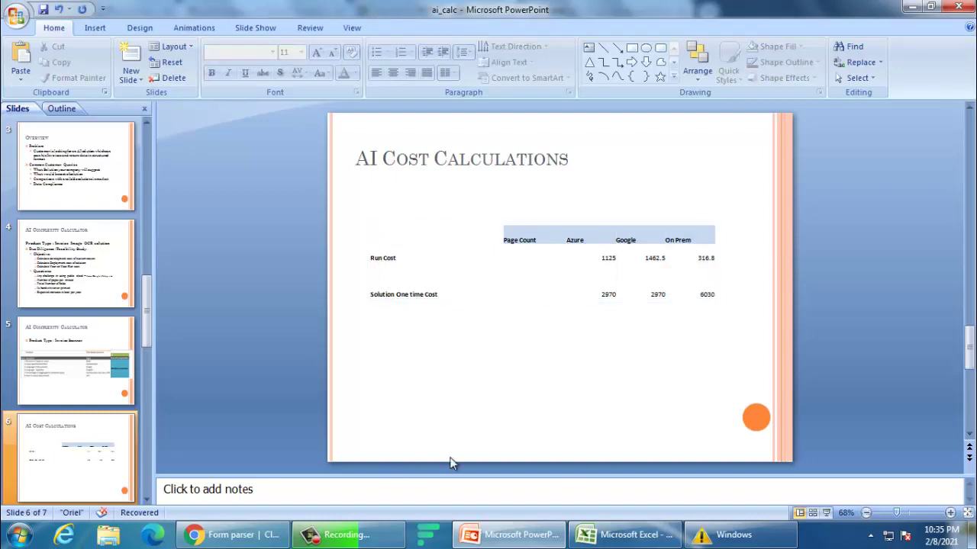
Step: Switch back to the Excel workbook and review the Cost sheet and the cloud-based development tasks on the Effort sheet
key("alt+Tab")
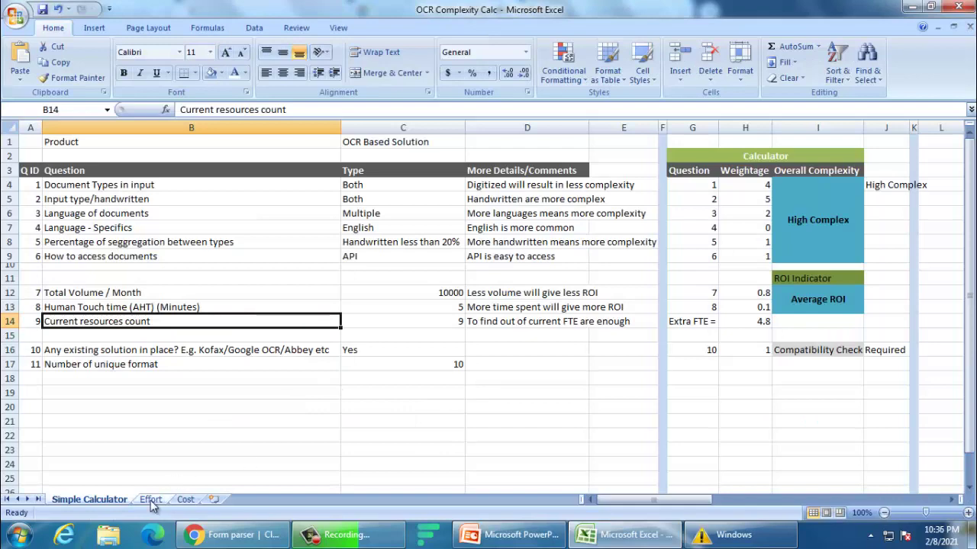
left_click(187, 499)
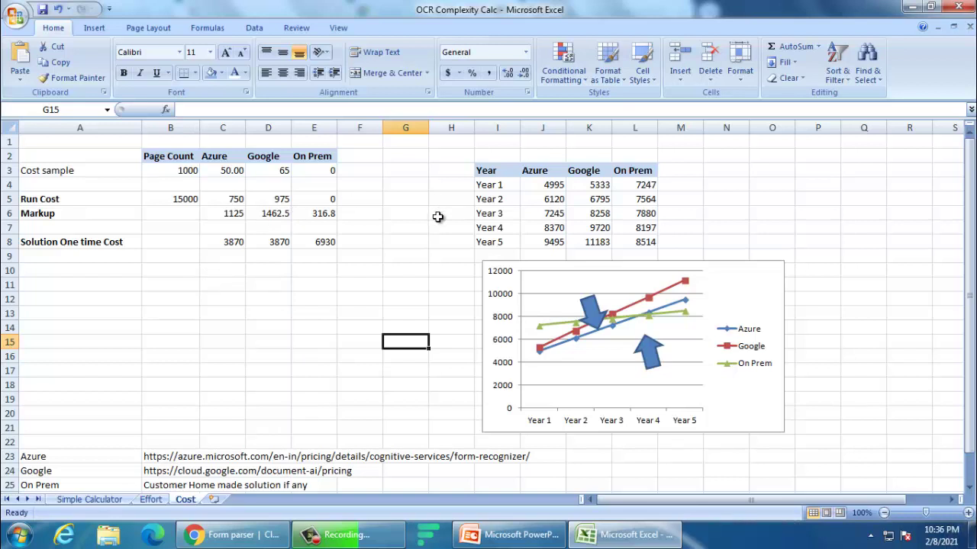
left_click(152, 501)
scroll(106, 366, "up", 5)
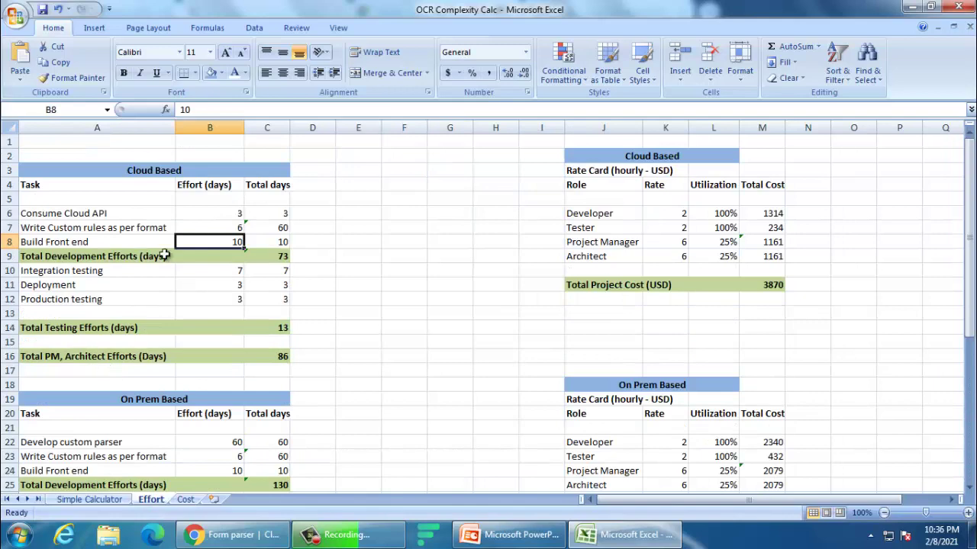
left_click(157, 225)
left_click(153, 214)
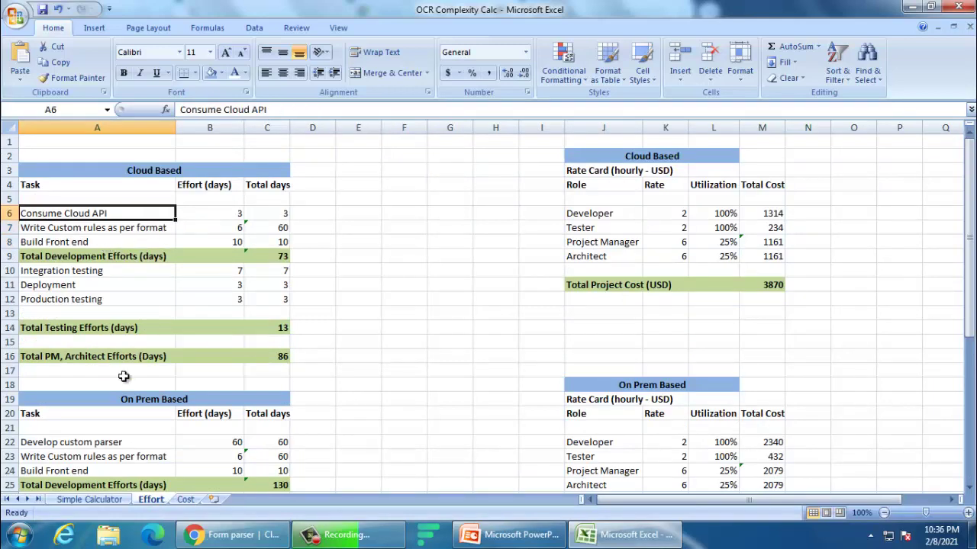
Step: Check the objectives on slide 4 in PowerPoint, and return to Excel to locate the Cloud Based and On Prem Based sections of the Effort sheet
key("alt+Tab")
left_click(68, 267)
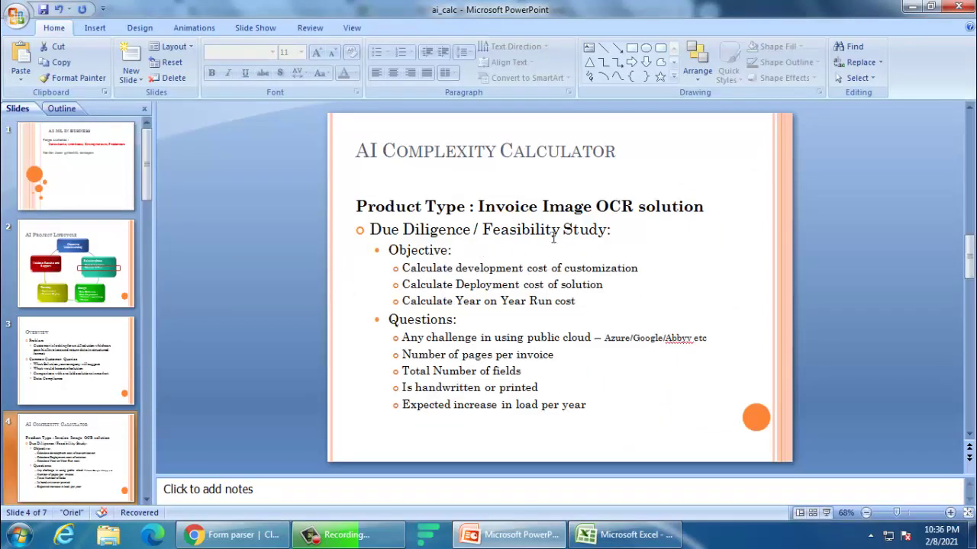
key("alt+Tab")
left_click(8, 170)
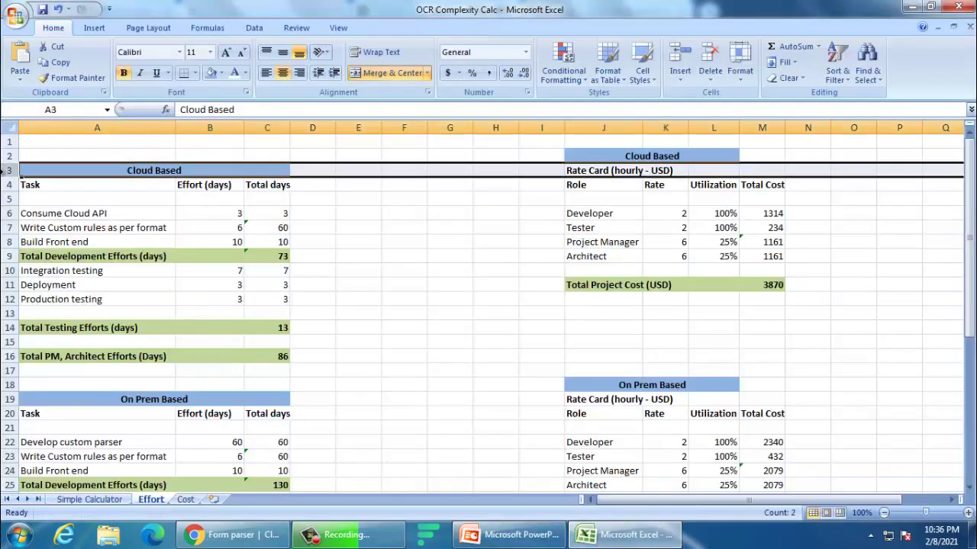
left_click(261, 203)
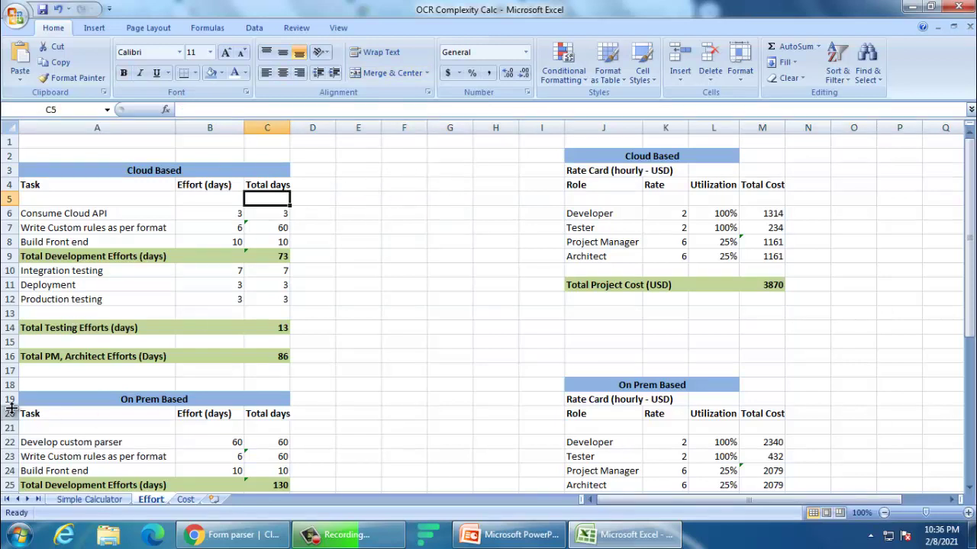
left_click(10, 400)
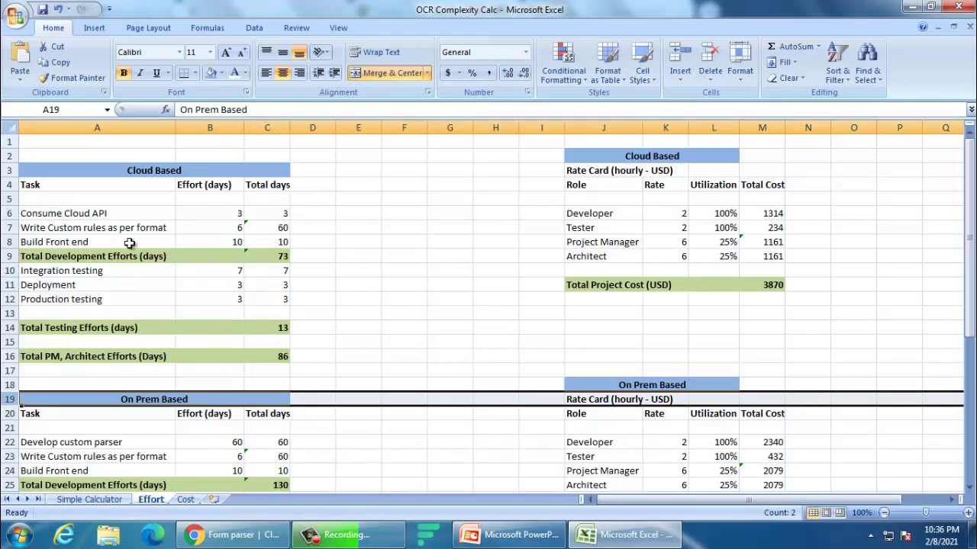
Step: Review the extent and task list of the Cloud Based section on the Effort sheet
left_click_drag(54, 157, 106, 371)
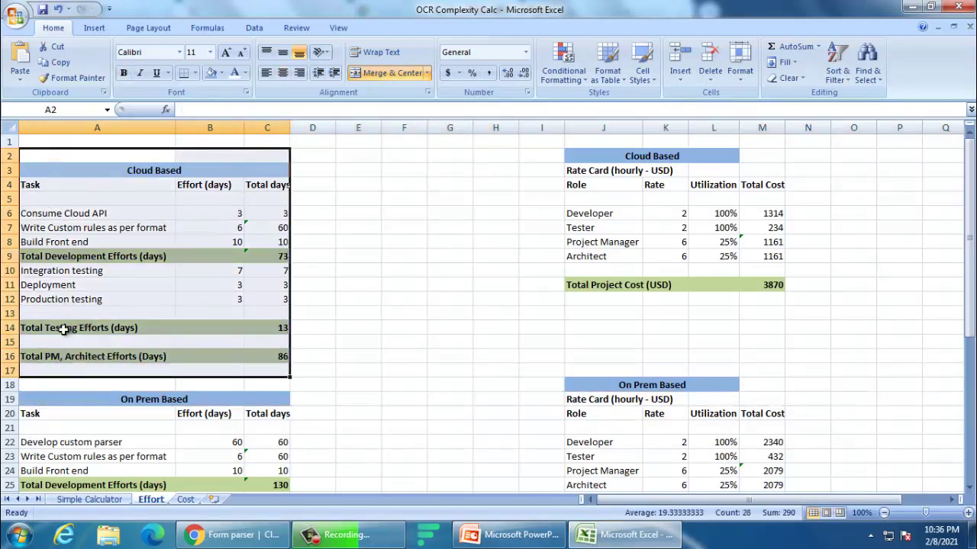
left_click(191, 170)
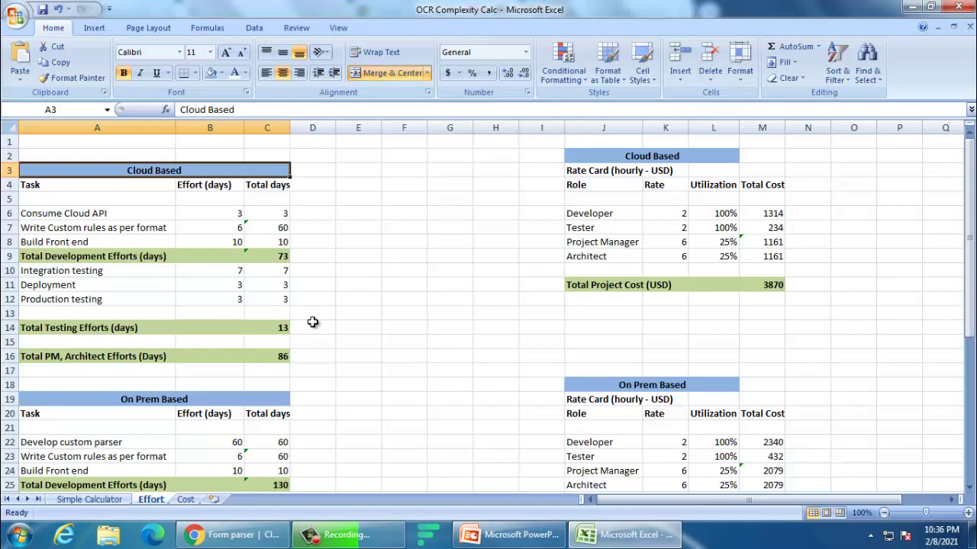
left_click_drag(92, 219, 96, 284)
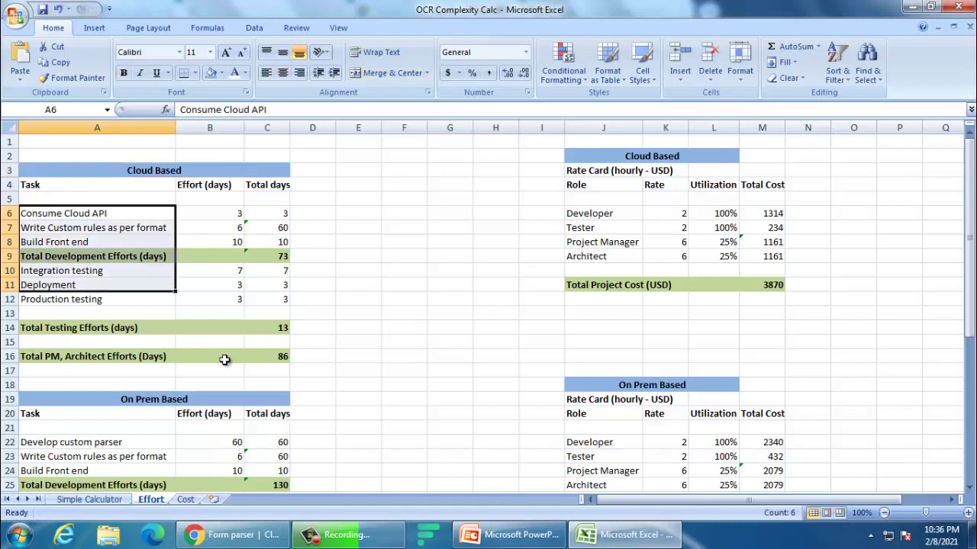
left_click(477, 228)
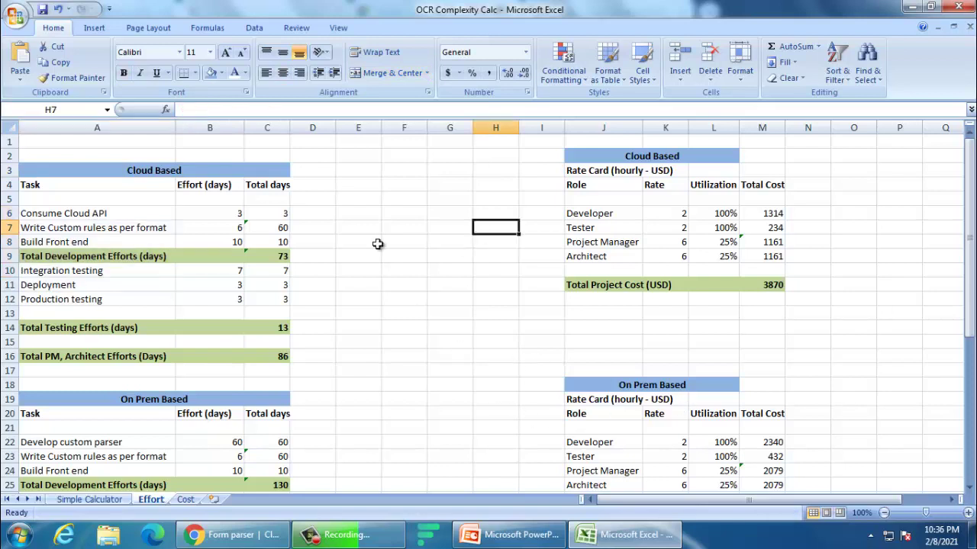
Step: Examine the Consume Cloud API task's effort in B6 and its total-days formula in C6
left_click(44, 214)
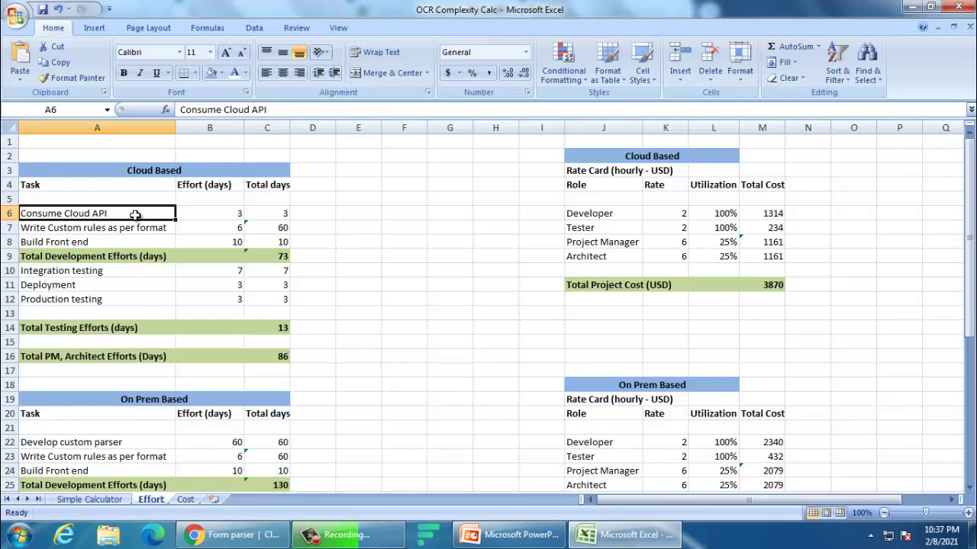
left_click(150, 171)
left_click(110, 212)
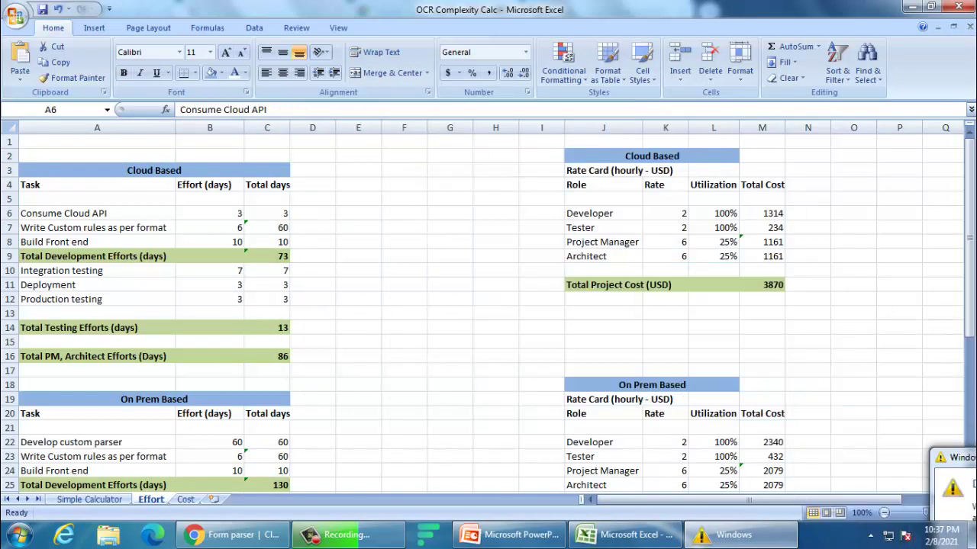
left_click(152, 216)
left_click(232, 216)
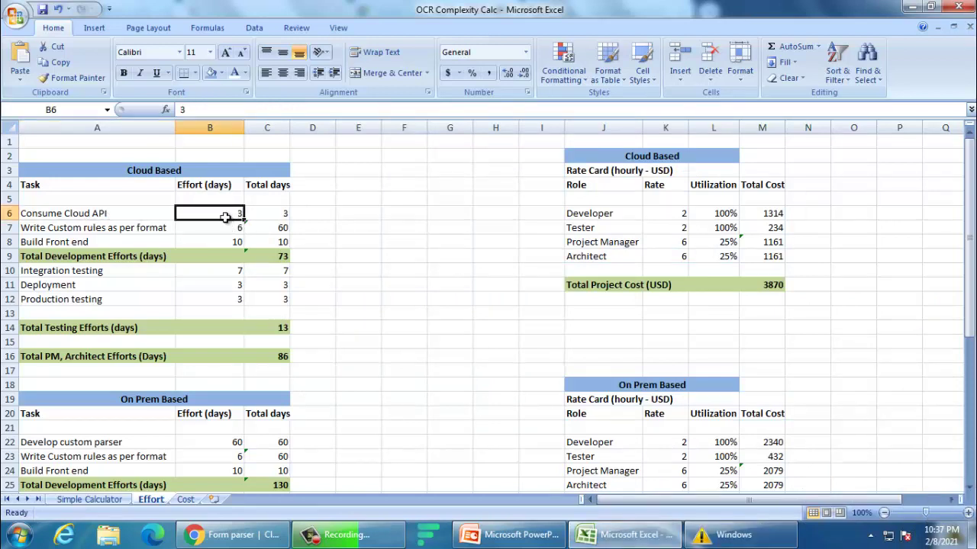
left_click(271, 213)
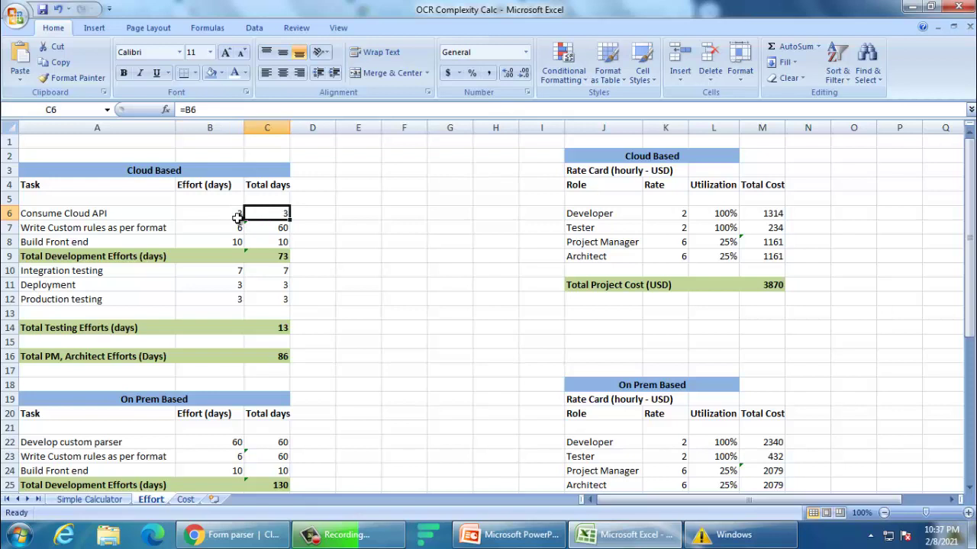
key("F2")
key("Escape")
Step: Check the custom rules effort formula in B7, consult the Form parser documentation in Chrome, and return to Excel
left_click(238, 222)
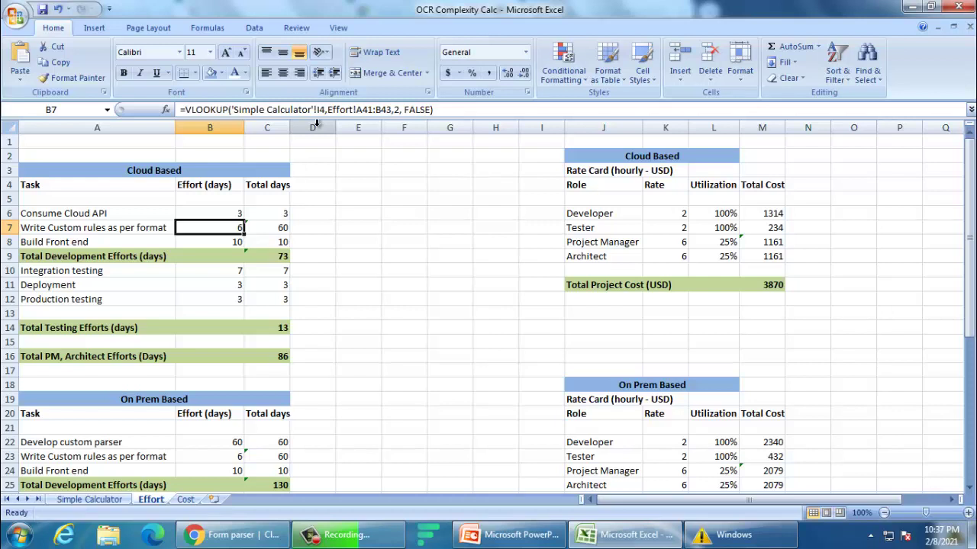
key("alt+Tab")
key("alt+Tab")
key("alt+Tab")
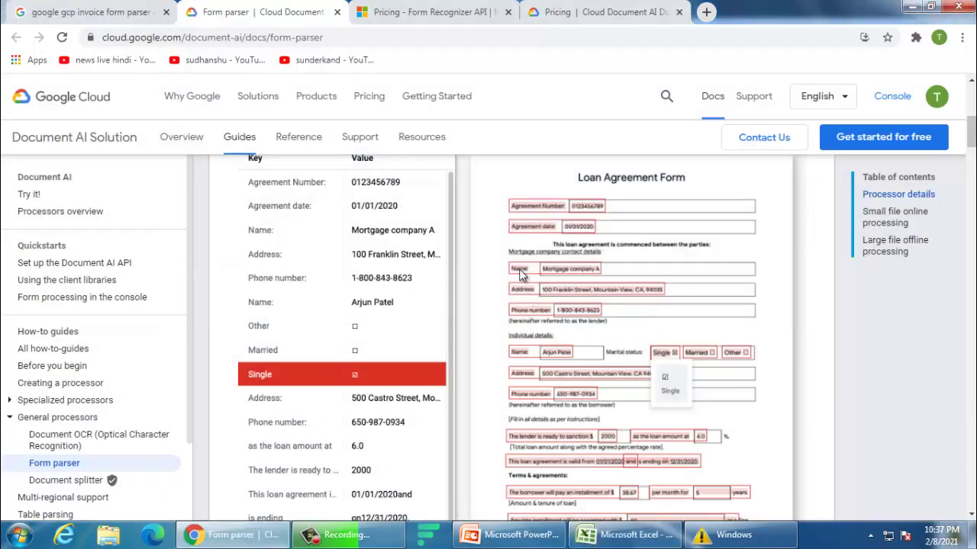
scroll(550, 359, "down", 1)
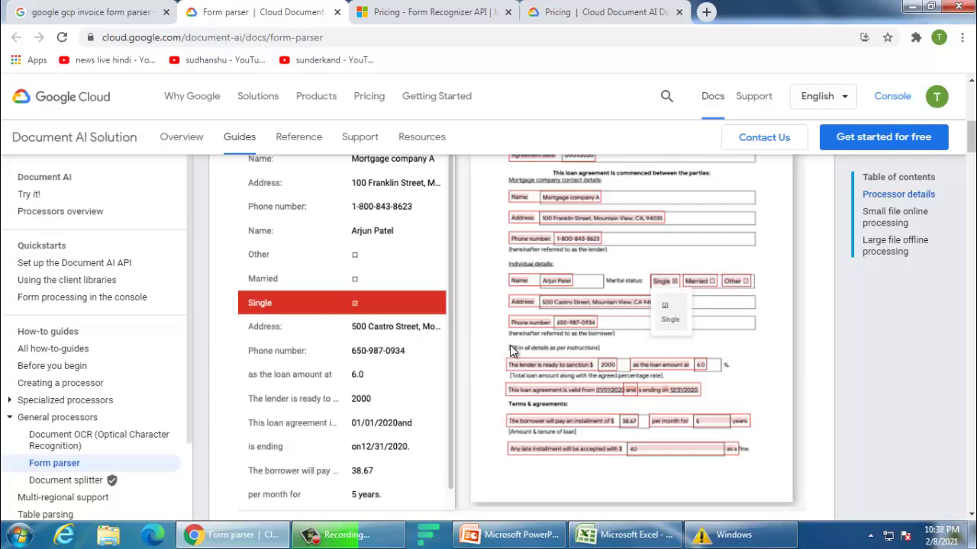
key("alt+Tab")
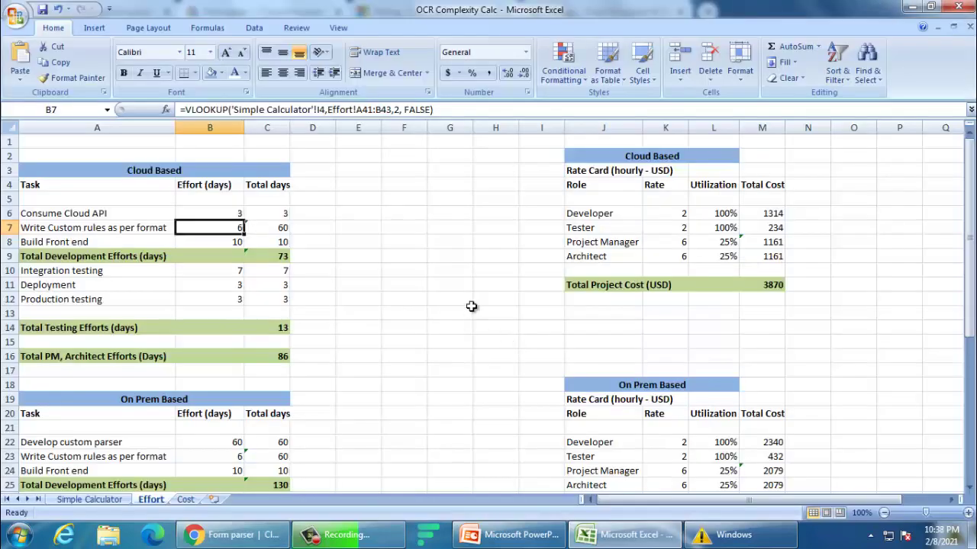
Step: Trace the custom rules effort lookup in B7 to the Simple Calculator sheet and return to the Effort sheet
left_click(90, 229)
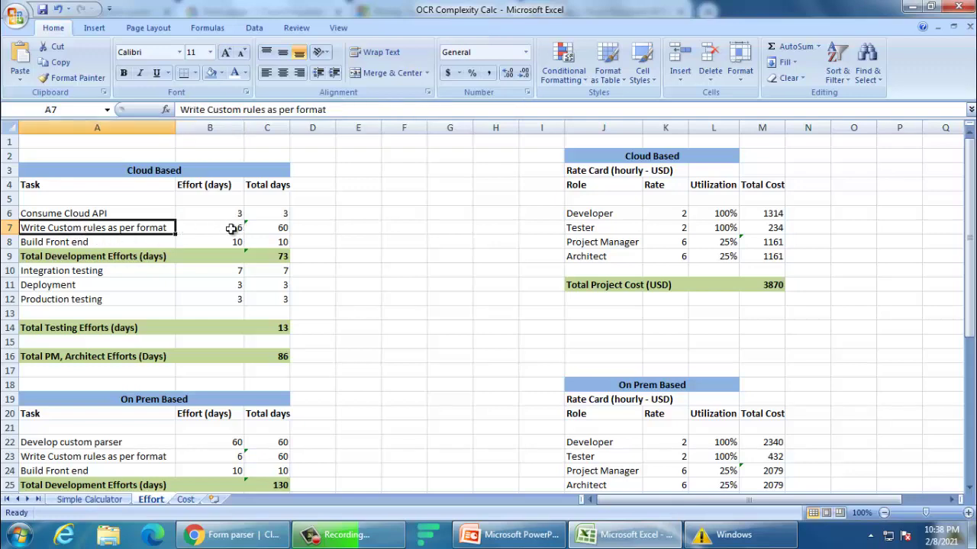
left_click(231, 228)
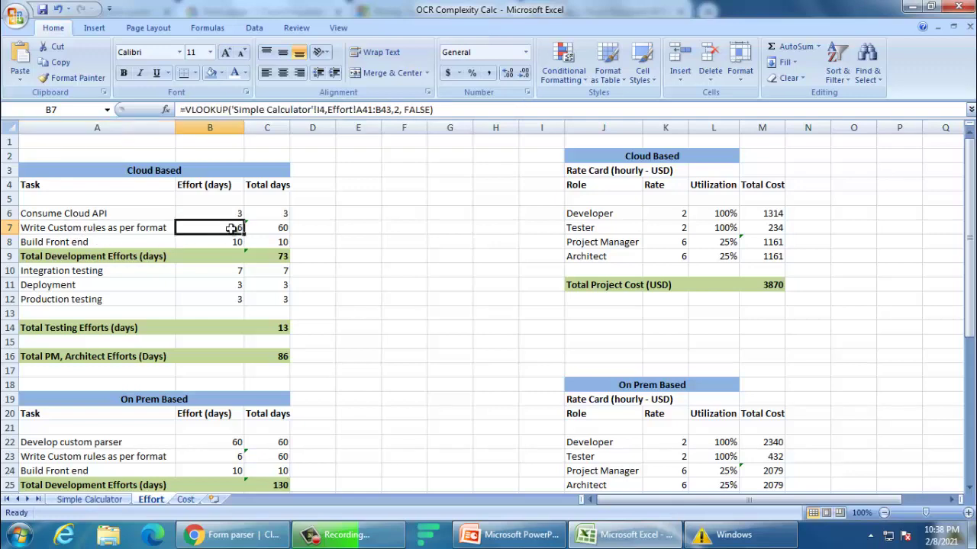
left_click(101, 499)
left_click(427, 320)
left_click(405, 371)
left_click(151, 498)
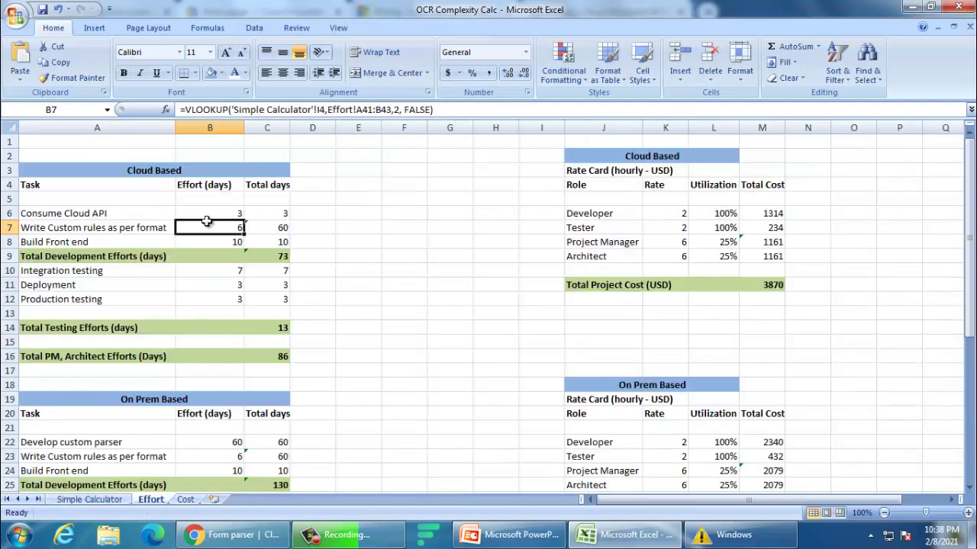
Step: Examine the custom rules total-days formula in C7 and its referenced input in row 17 of the Simple Calculator sheet
left_click(279, 229)
left_click(204, 232)
left_click(269, 227)
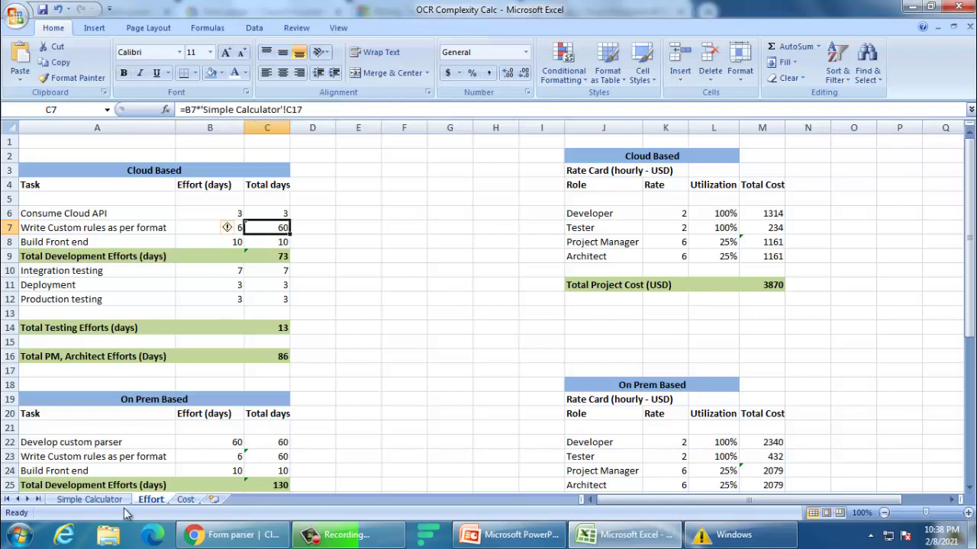
left_click(122, 502)
left_click(111, 369)
left_click_drag(110, 368, 425, 361)
left_click(155, 502)
double_click(275, 229)
key("Escape")
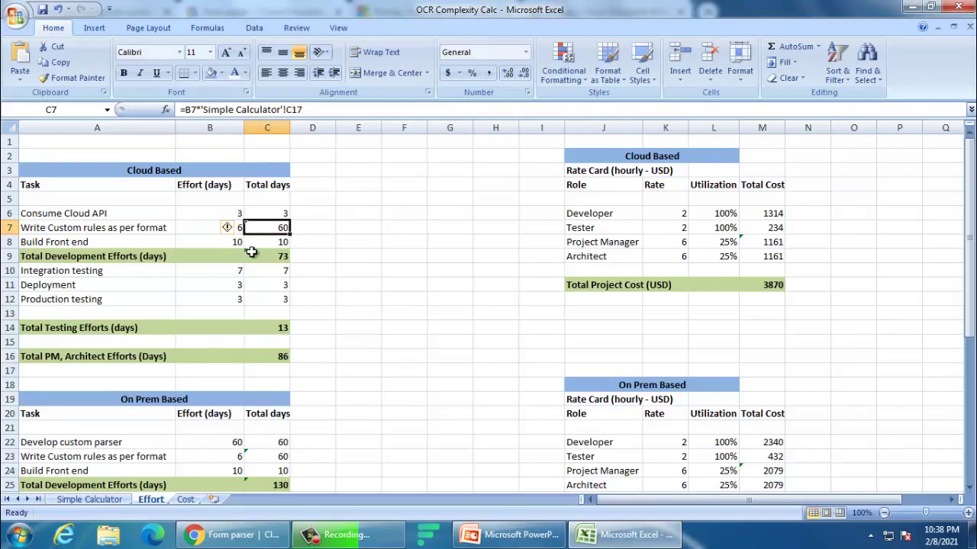
Step: Try an effort of 3 days for the cloud-based custom rules task in B7, and undo the change
left_click_drag(97, 213, 153, 213)
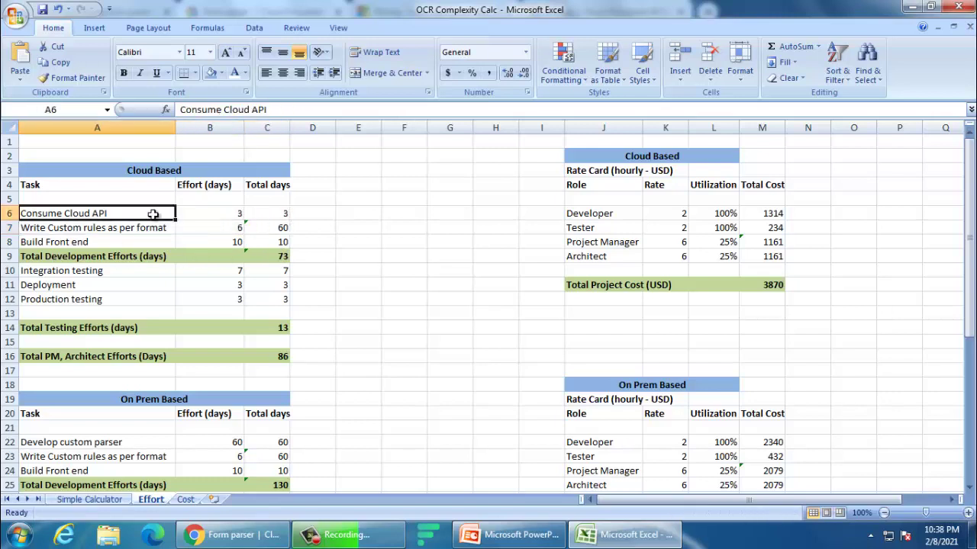
left_click_drag(266, 226, 114, 228)
left_click(212, 229)
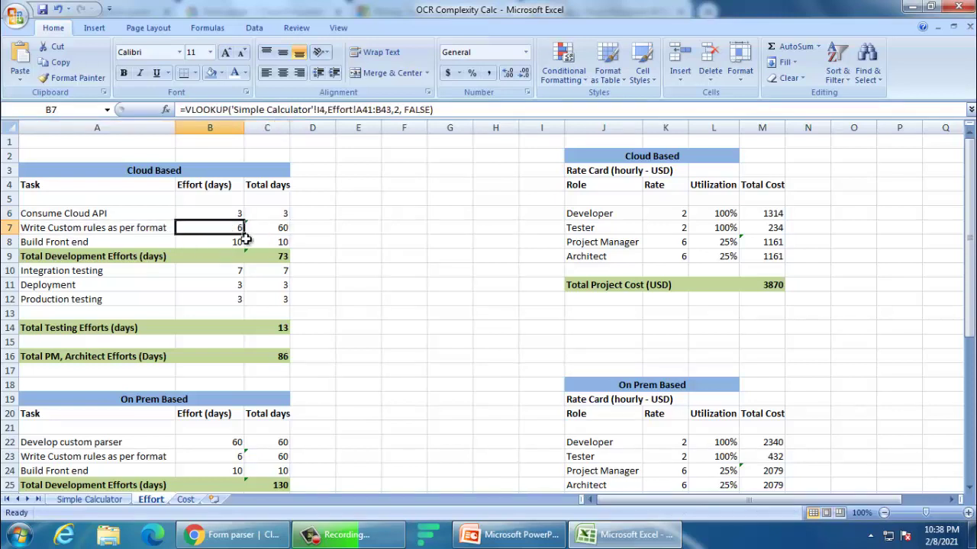
type("3")
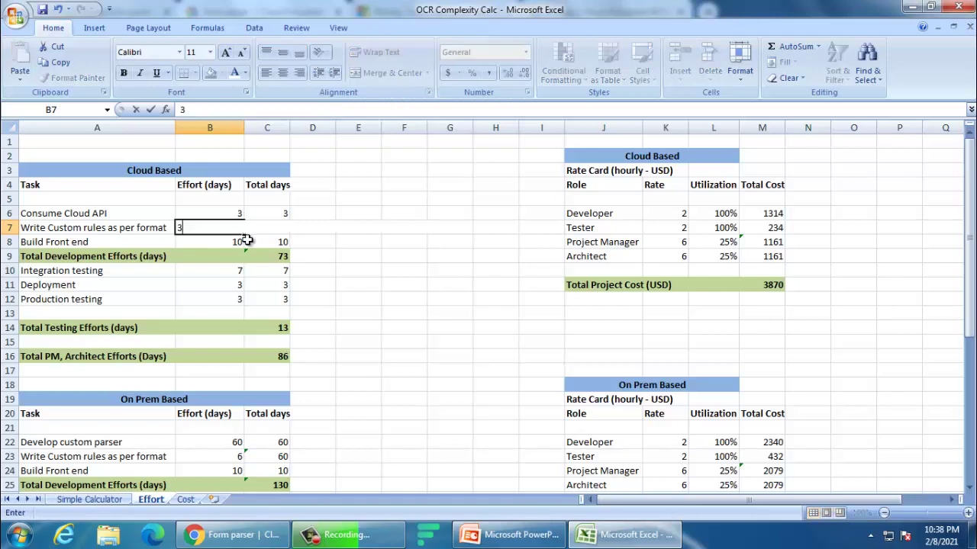
key("Return")
left_click(289, 228)
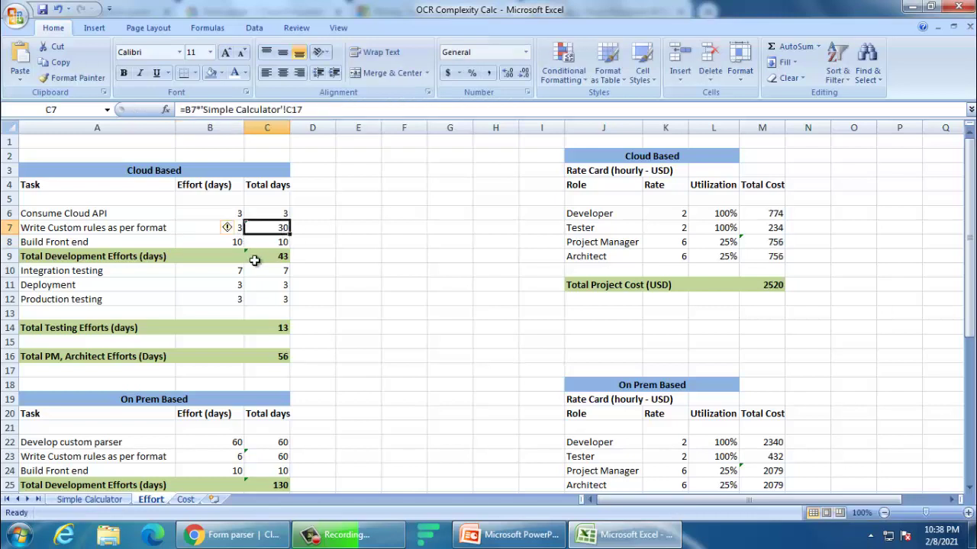
key("ctrl+z")
Step: Locate the Build Front end task, view the sample form layout on the Form parser page in Chrome, and return to Excel
left_click(73, 244)
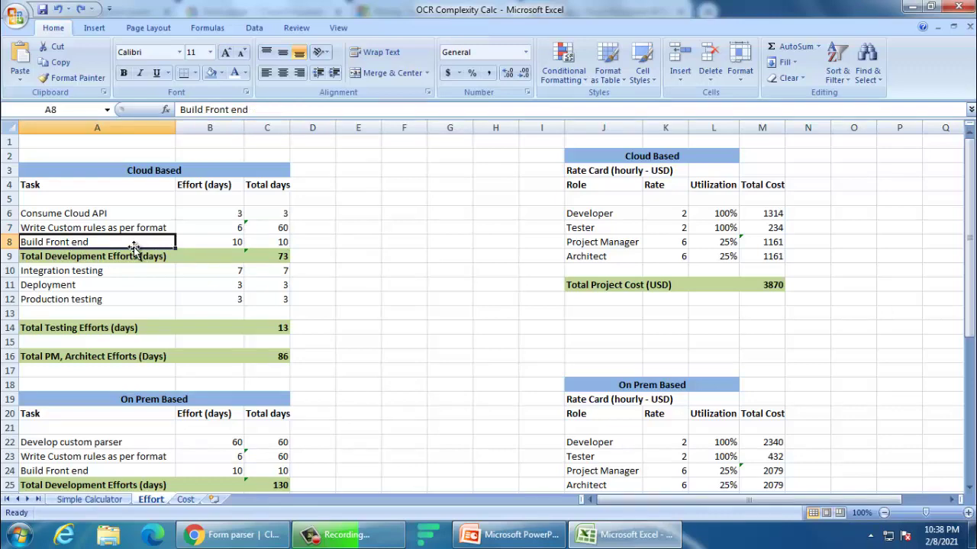
key("alt+Tab")
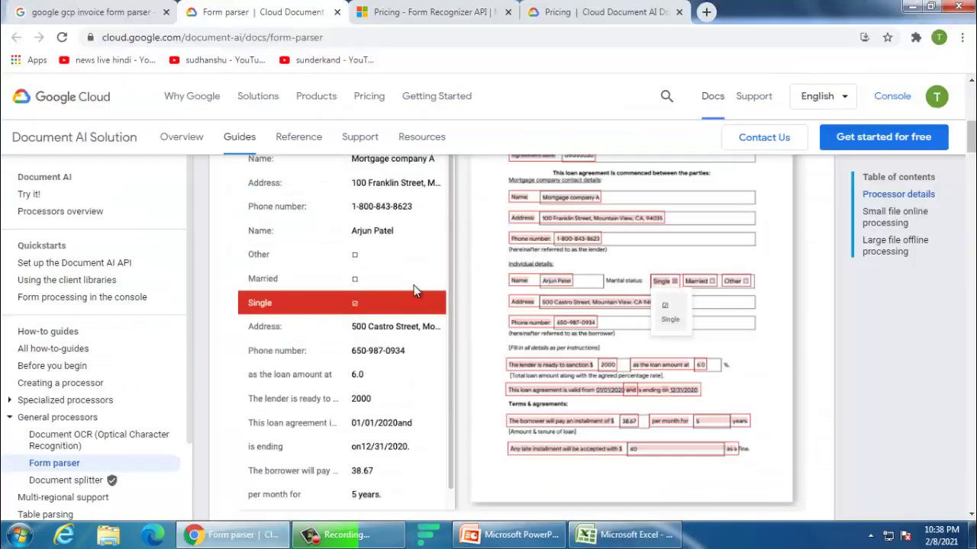
scroll(447, 317, "up", 5)
scroll(447, 317, "down", 5)
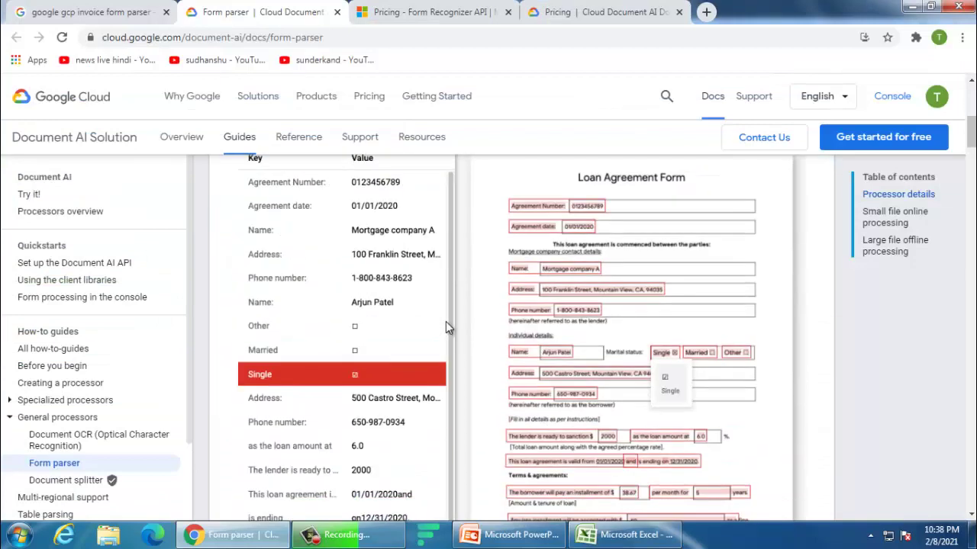
key("alt+Tab")
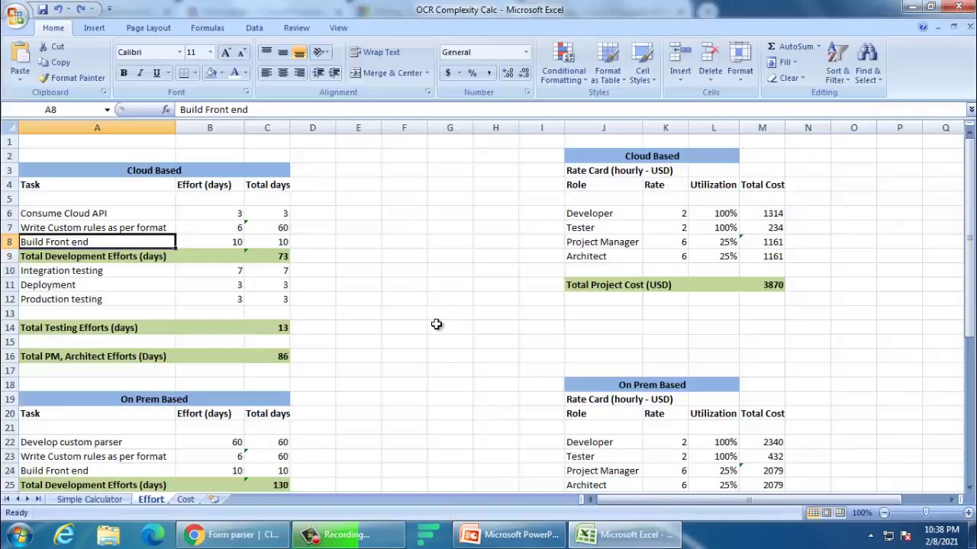
Step: Check the Build Front end days in row 8 and the Total Development Efforts formula in C9
left_click(229, 244)
left_click(270, 242)
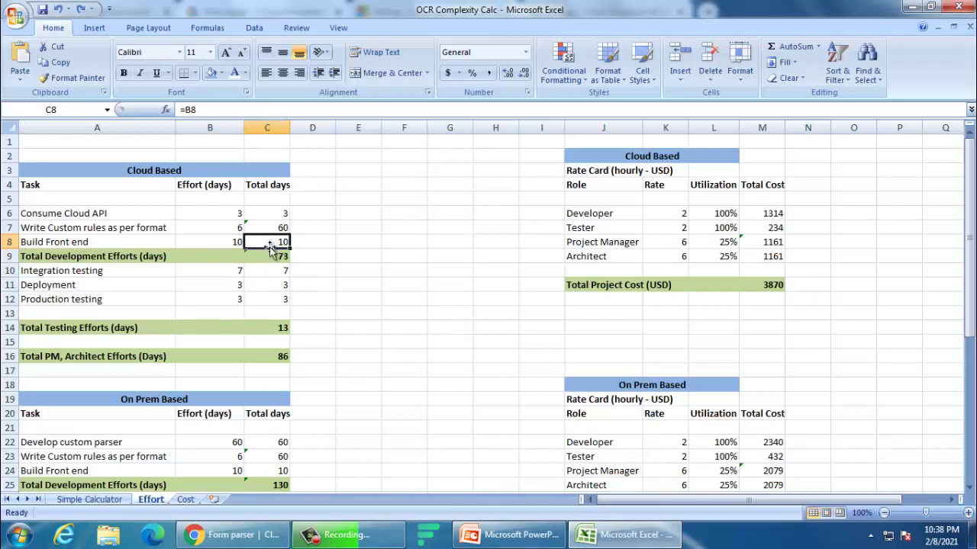
left_click(276, 260)
double_click(276, 260)
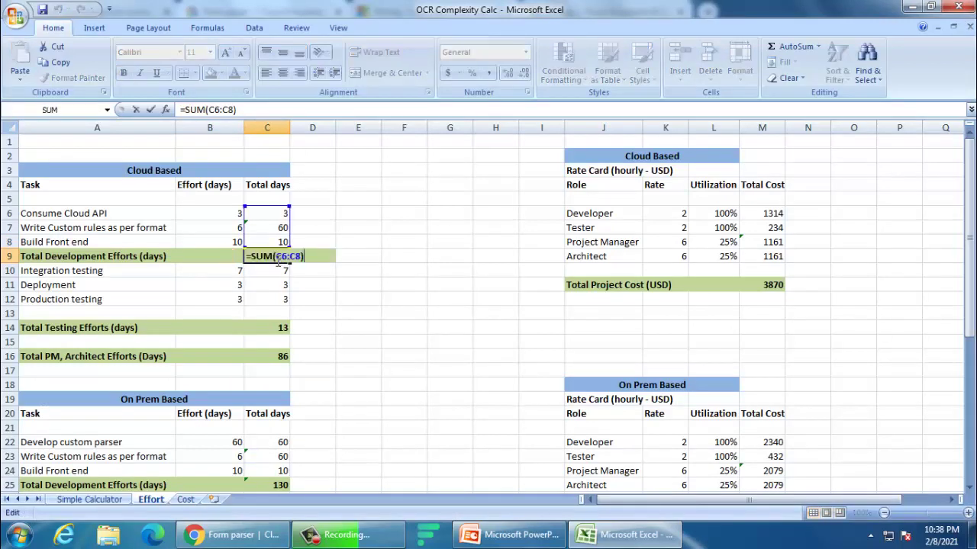
key("Escape")
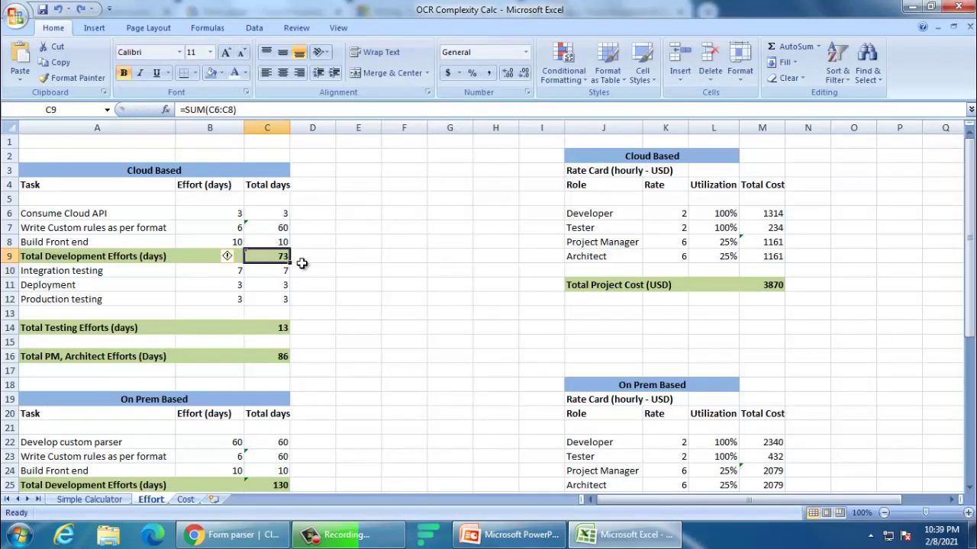
Step: Review the cloud-based integration testing, deployment and production testing efforts and the Total Testing Efforts formula in C14
left_click(74, 273)
left_click(95, 286)
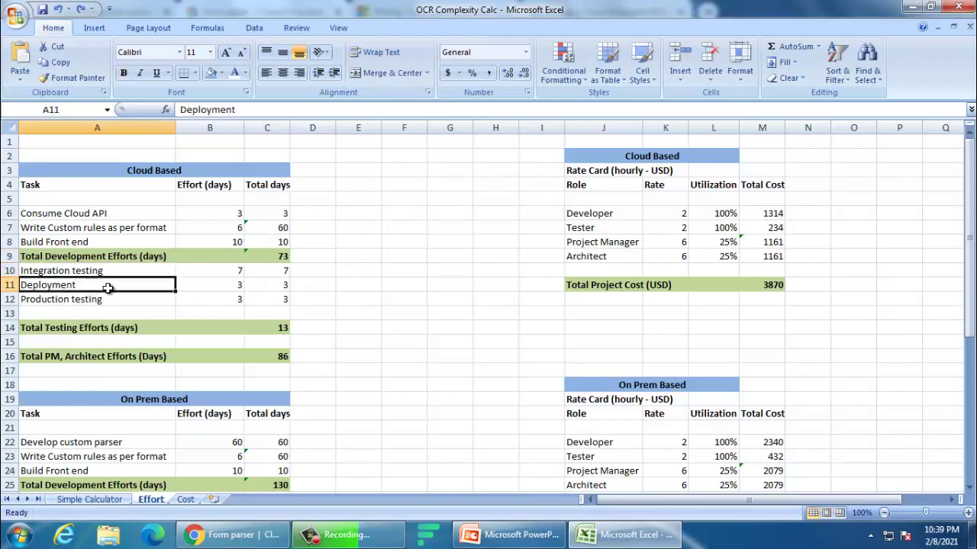
left_click(90, 299)
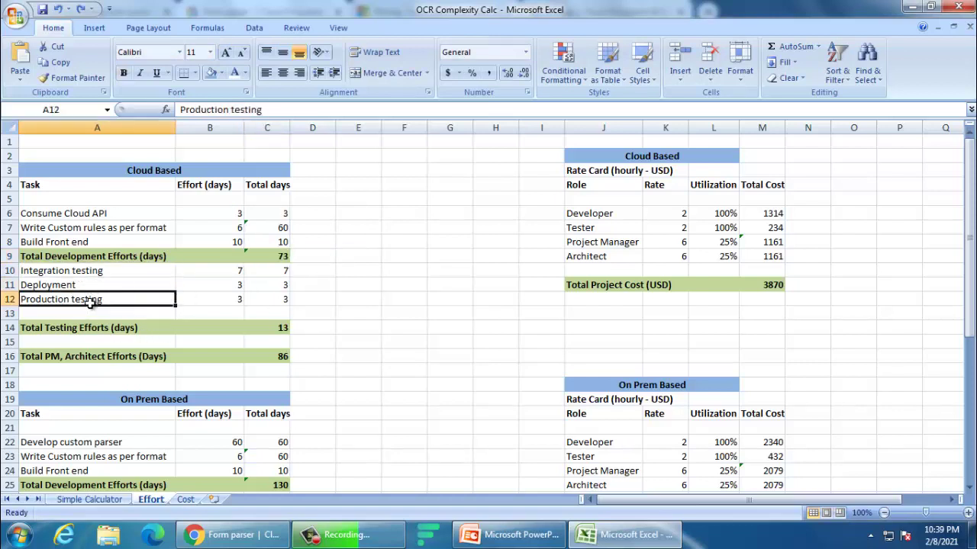
left_click(237, 271)
left_click(221, 299)
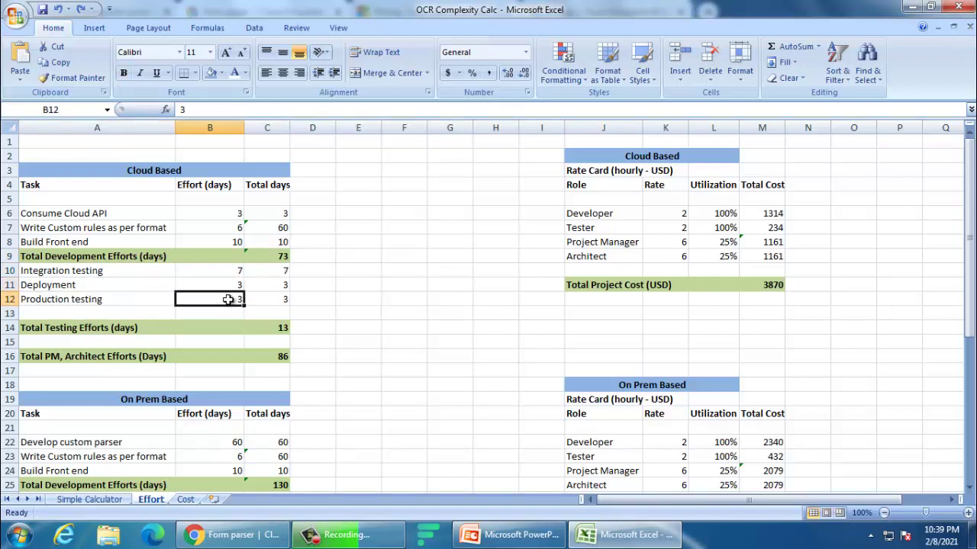
left_click(269, 328)
double_click(271, 330)
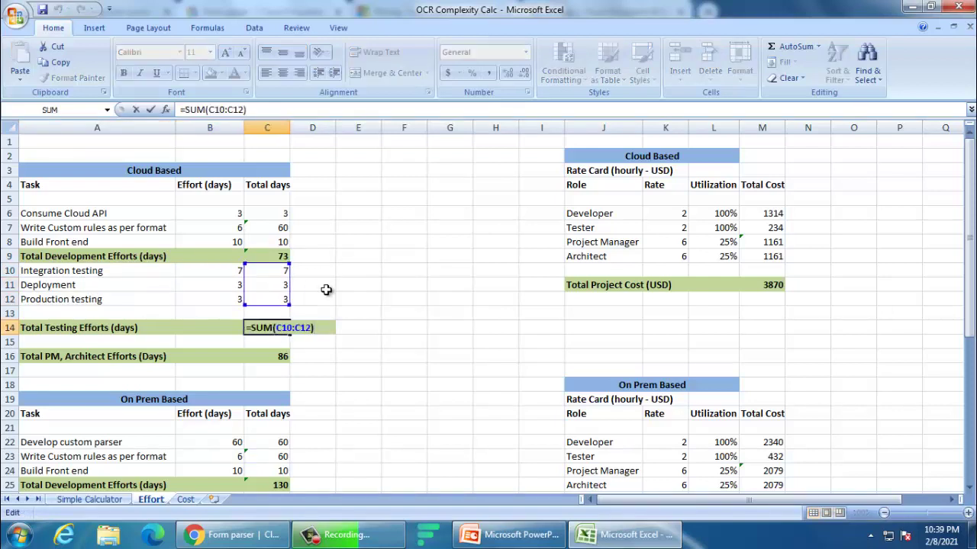
key("Escape")
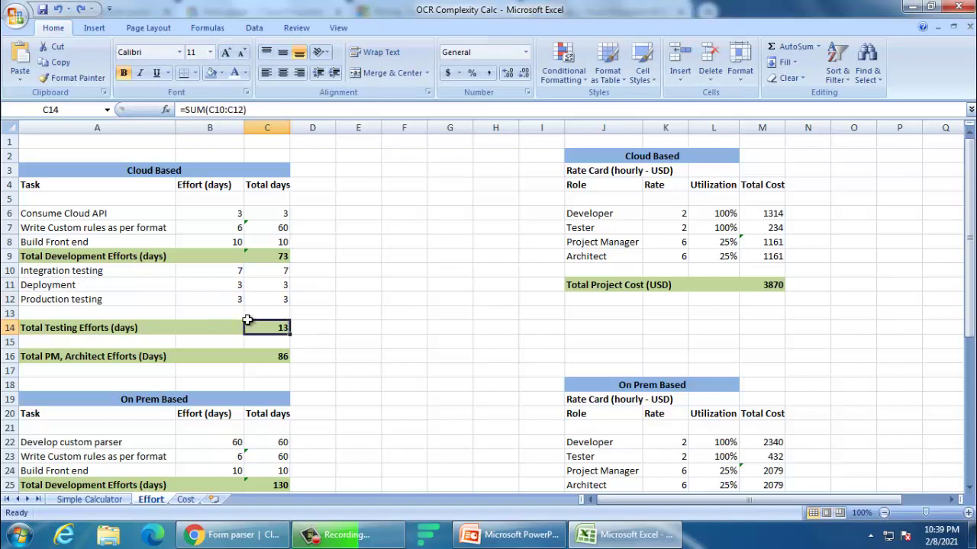
Step: Review the cloud-based Total PM, Architect Efforts formula in C16 against the development and testing totals in C9 and C14
left_click_drag(281, 210, 40, 321)
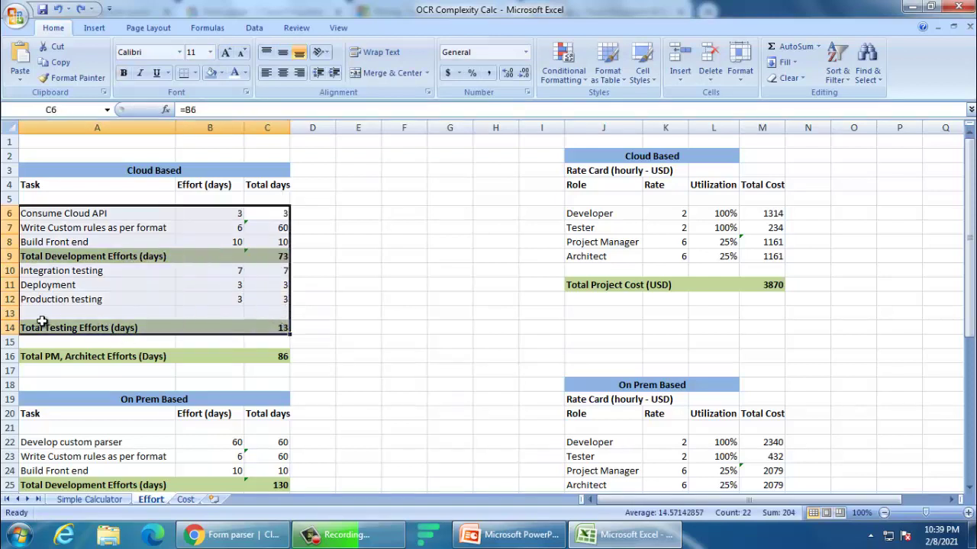
left_click(111, 360)
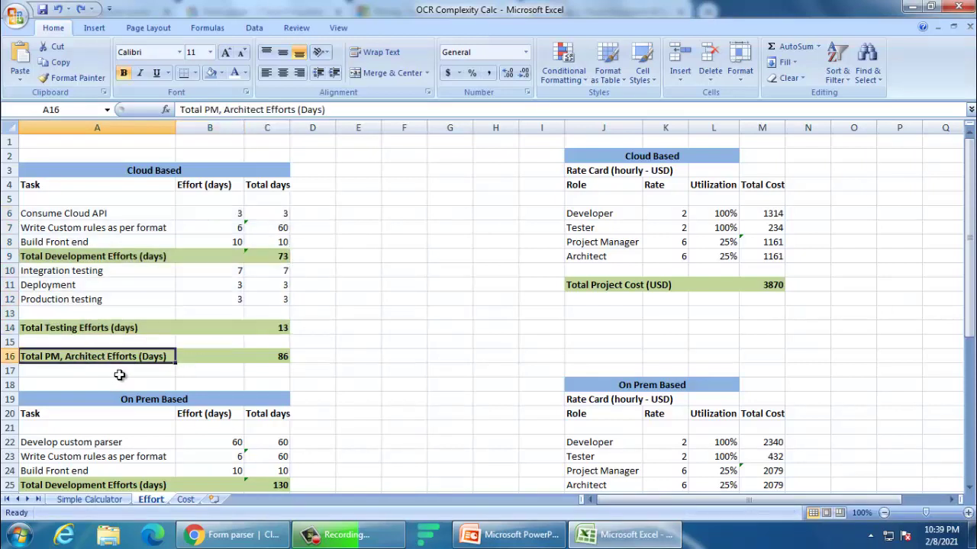
left_click(277, 356)
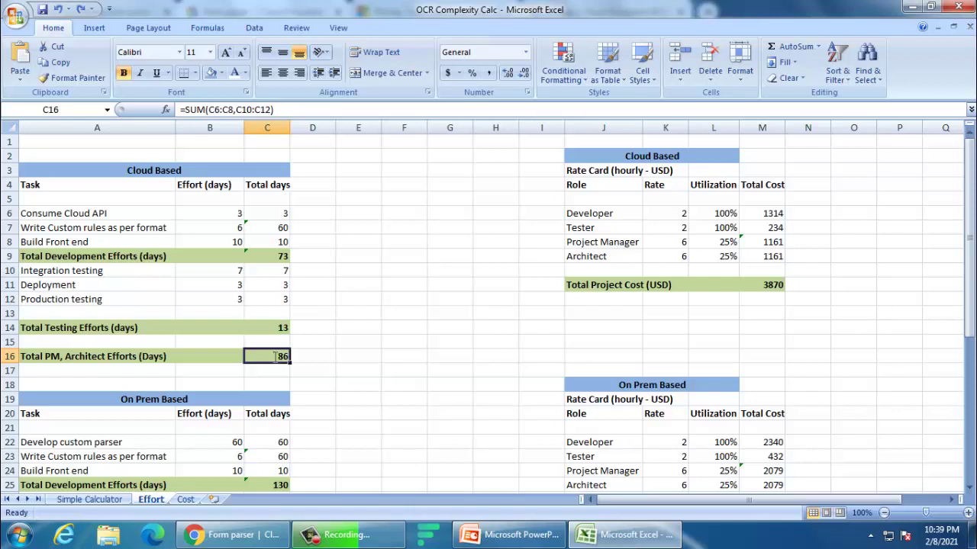
double_click(277, 357)
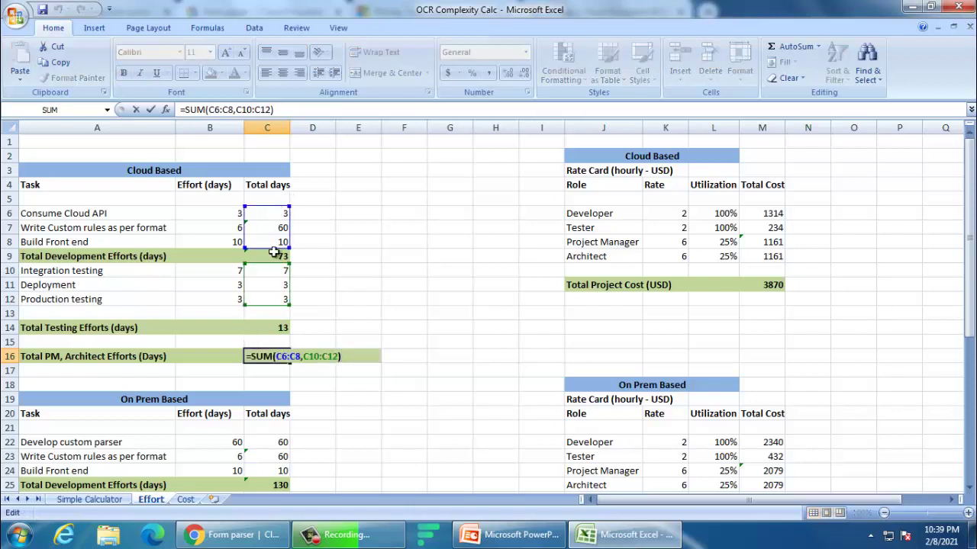
key("Escape")
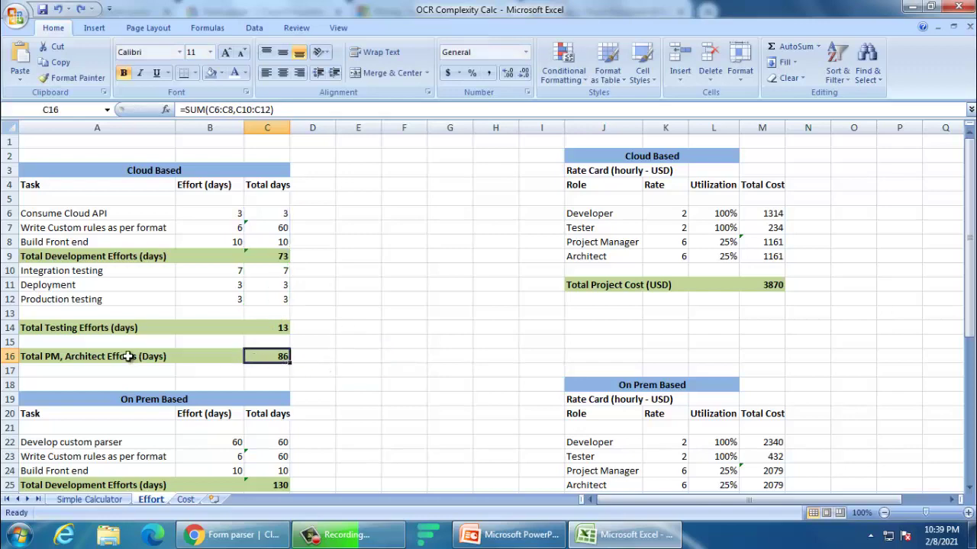
left_click(270, 258)
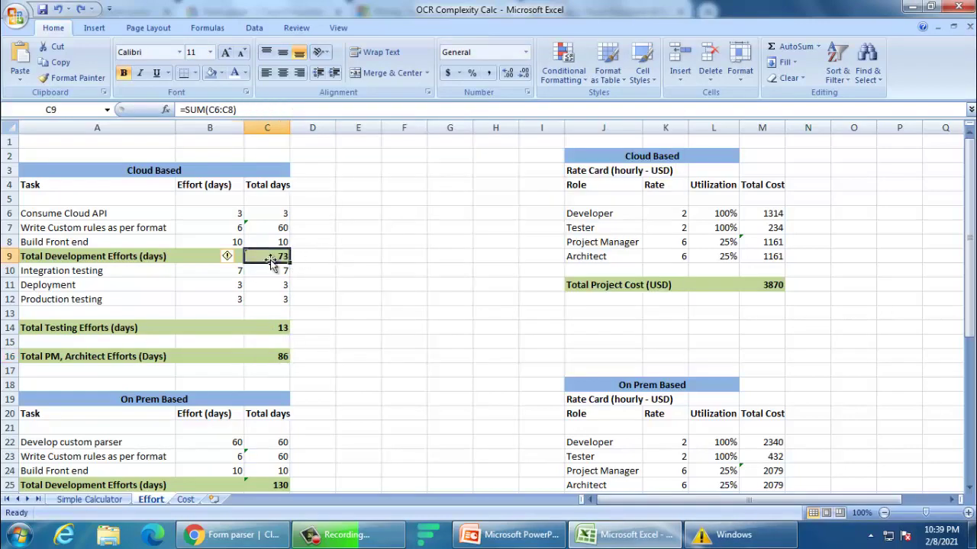
left_click(262, 328)
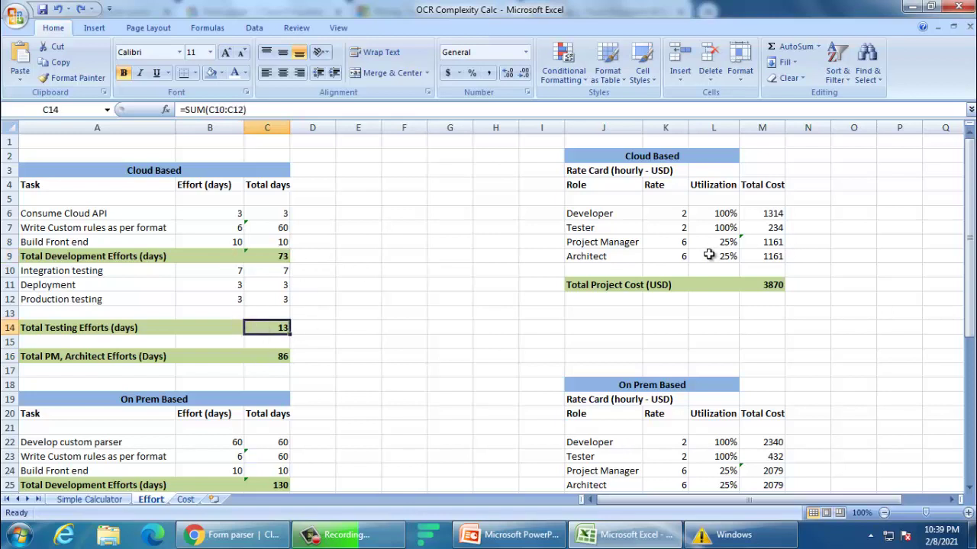
Step: Check the hourly rates for Developer, Tester, Project Manager and Architect in the Cloud Based rate card
left_click(614, 240)
left_click(685, 214)
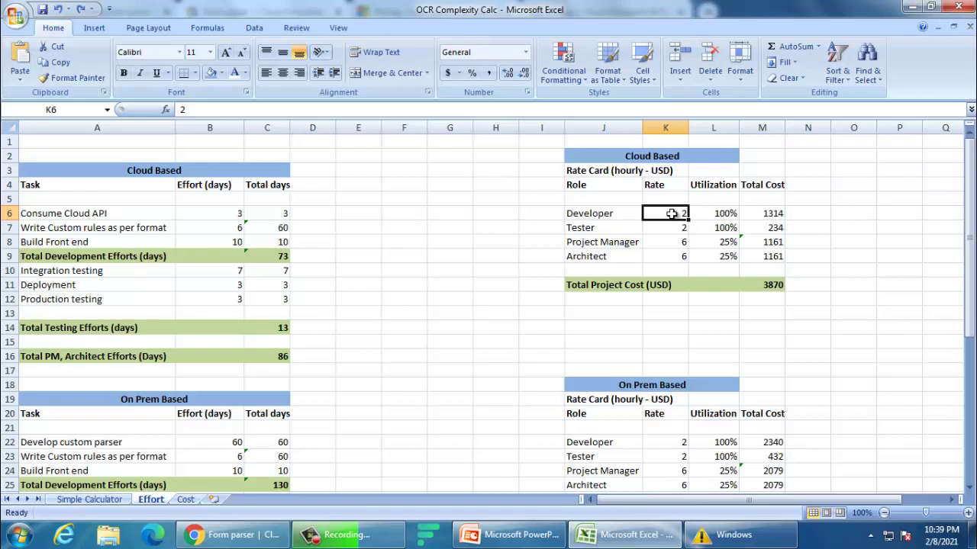
left_click(604, 235)
left_click(672, 228)
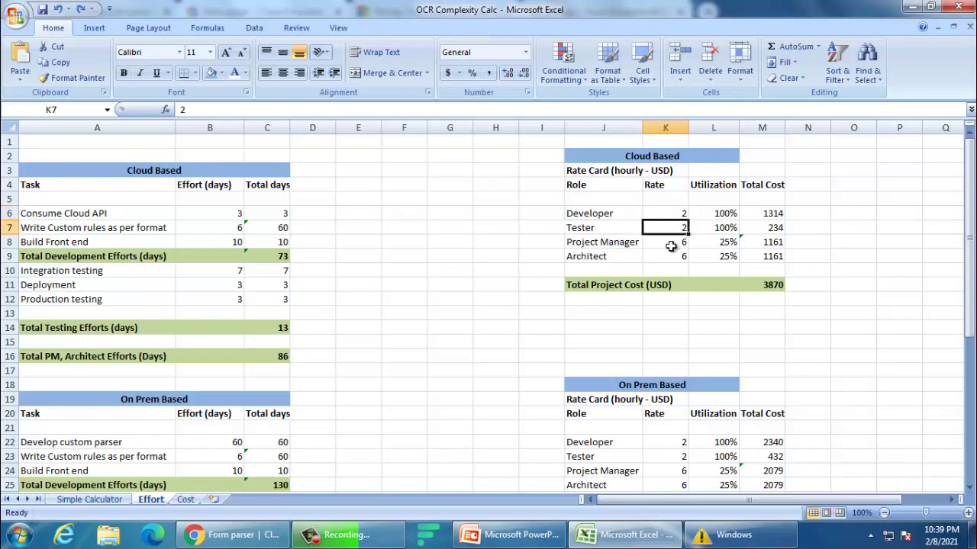
left_click(608, 244)
left_click(673, 242)
left_click(627, 256)
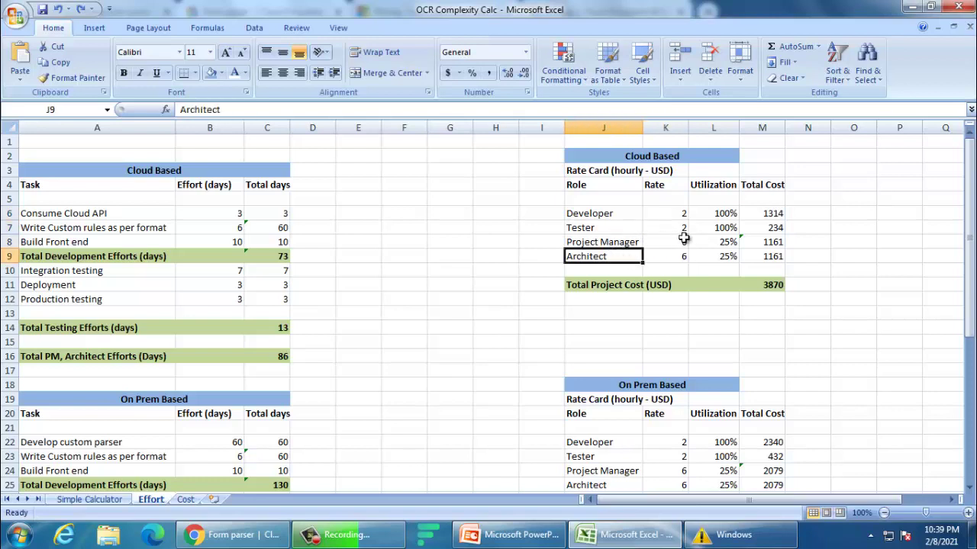
left_click(675, 242)
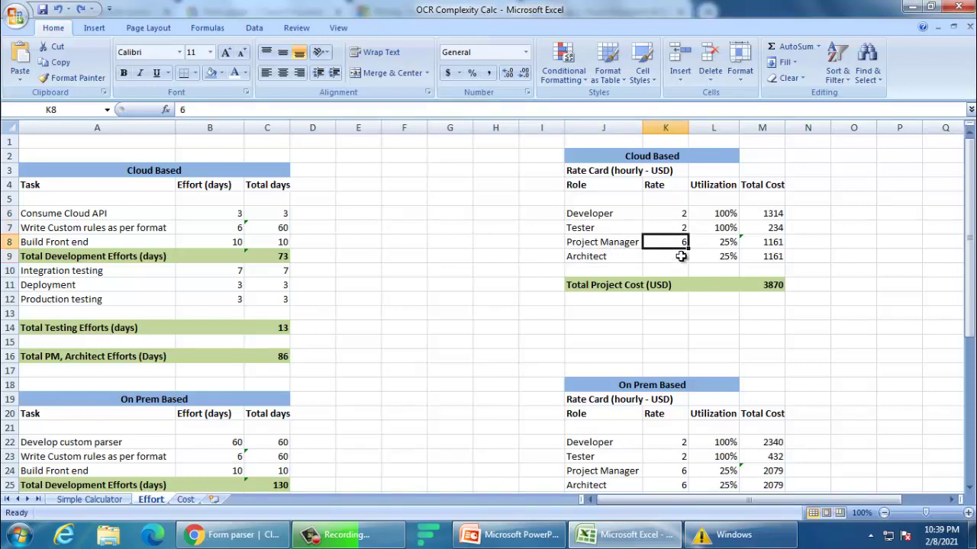
Step: Check the cloud-based utilization percentages for the Project Manager, Developer and Tester roles in column L
left_click(717, 244)
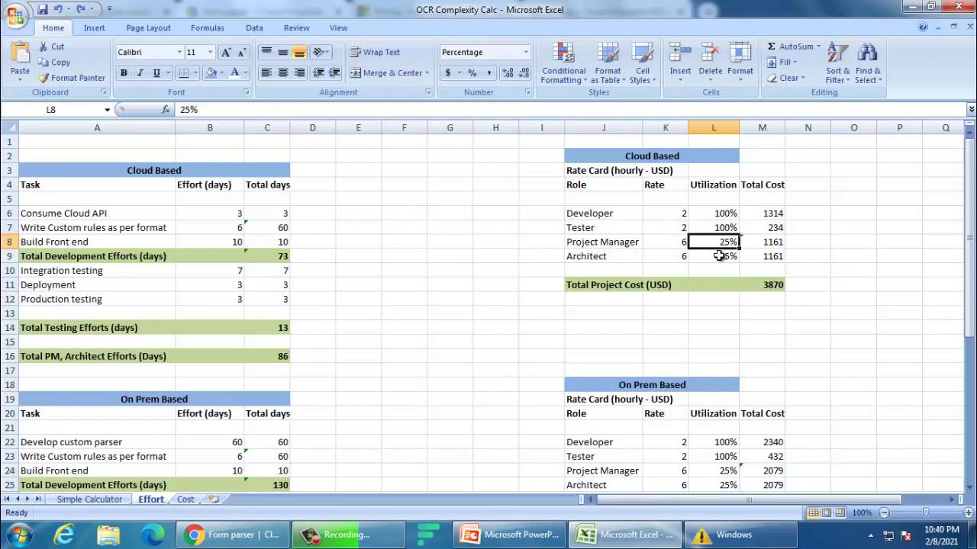
left_click_drag(609, 218, 612, 230)
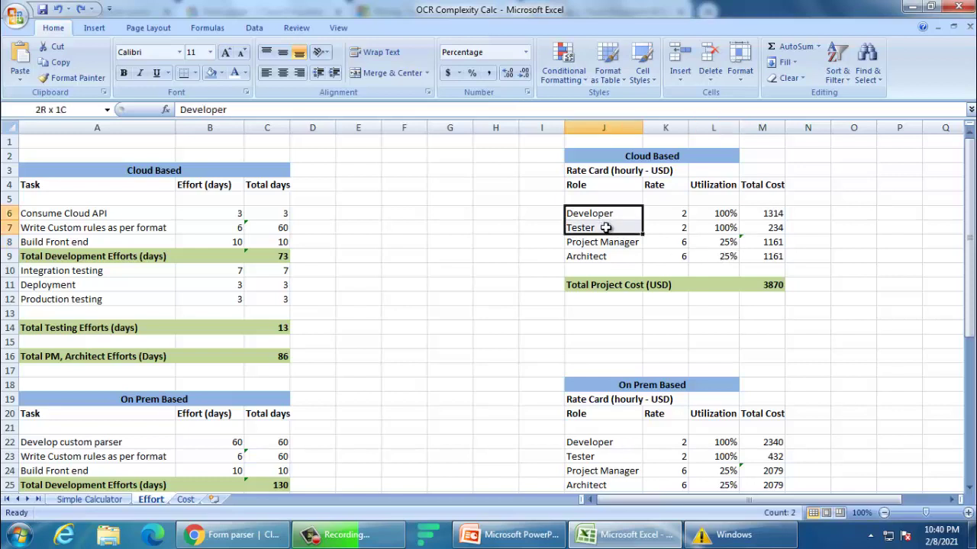
left_click(726, 213)
left_click(725, 229)
Step: Inspect the cloud-based Total Cost formulas for Developer, Tester and Project Manager in M6, M7 and M8, leaving them unchanged
left_click(775, 215)
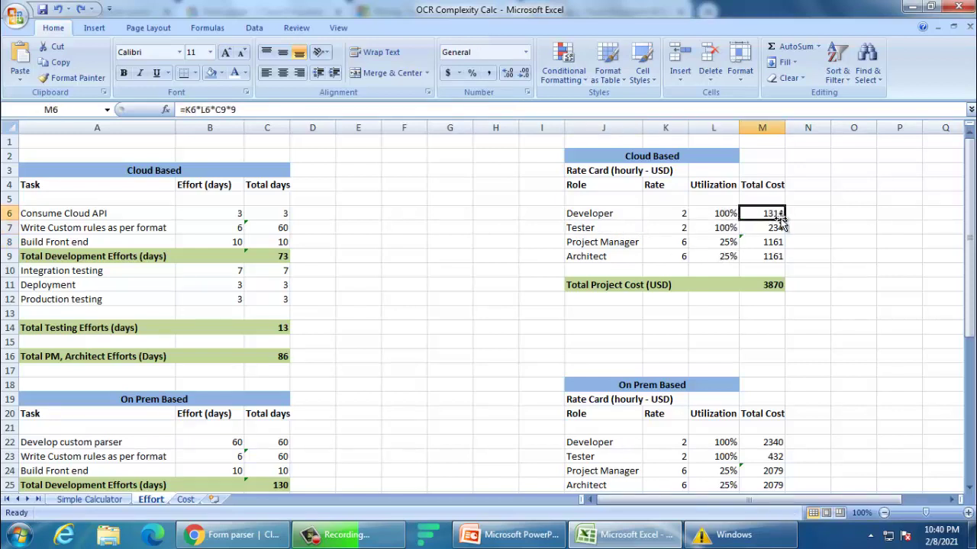
double_click(779, 216)
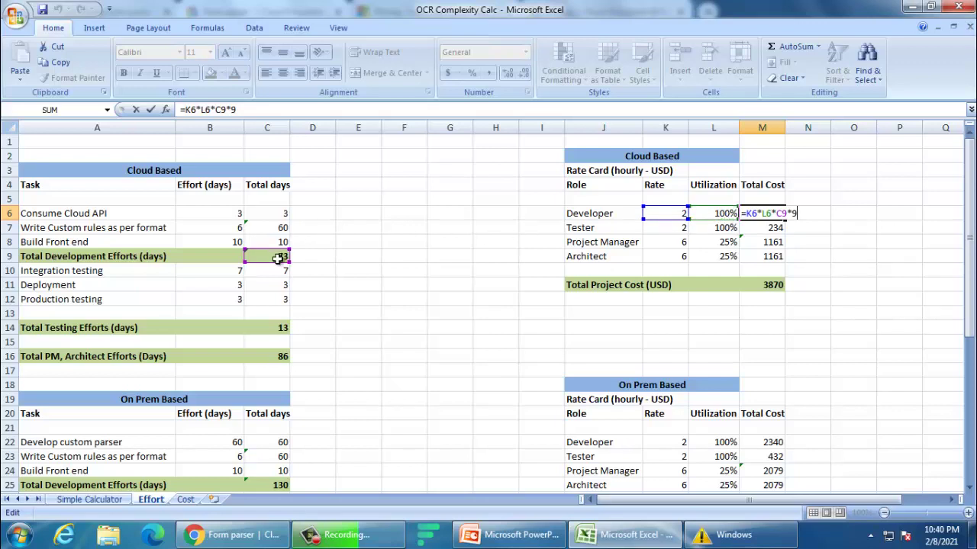
key("ctrl+Return")
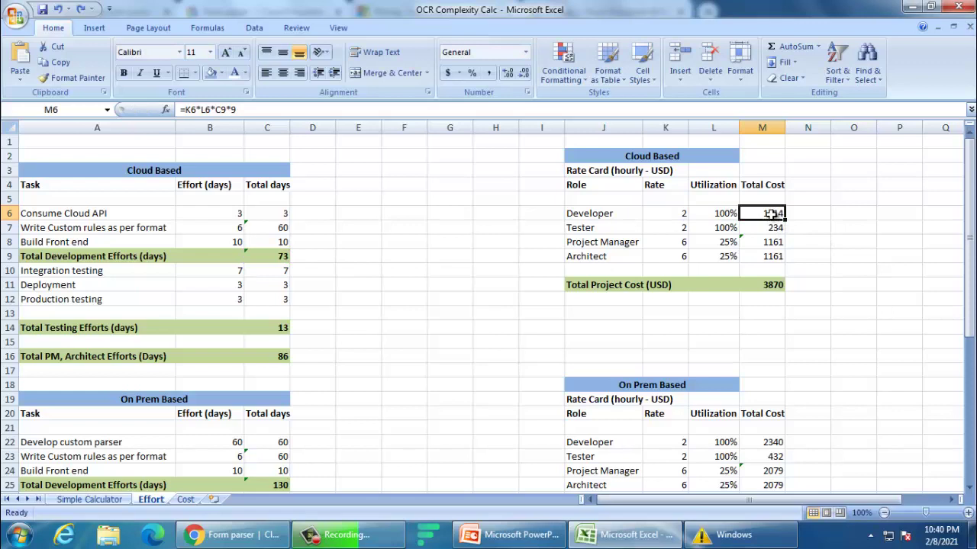
left_click(778, 229)
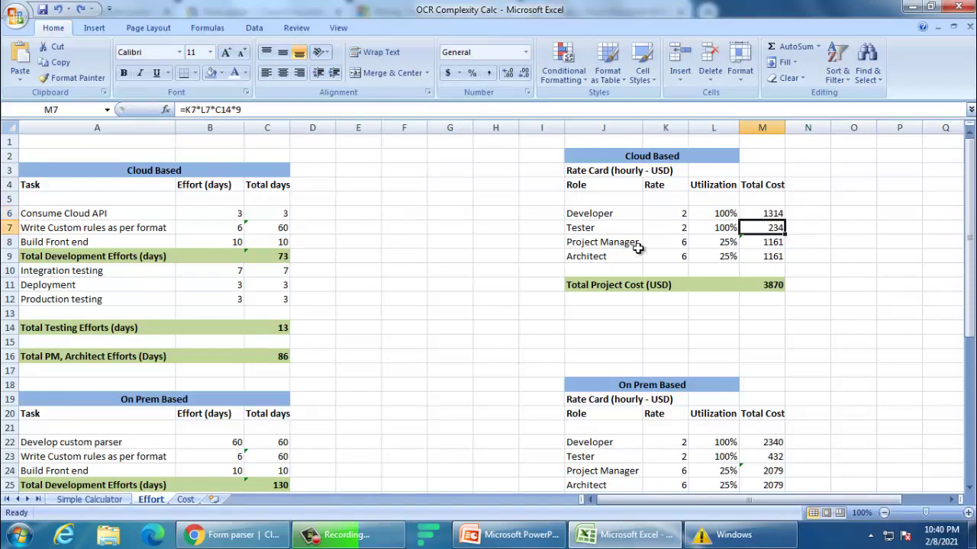
double_click(772, 243)
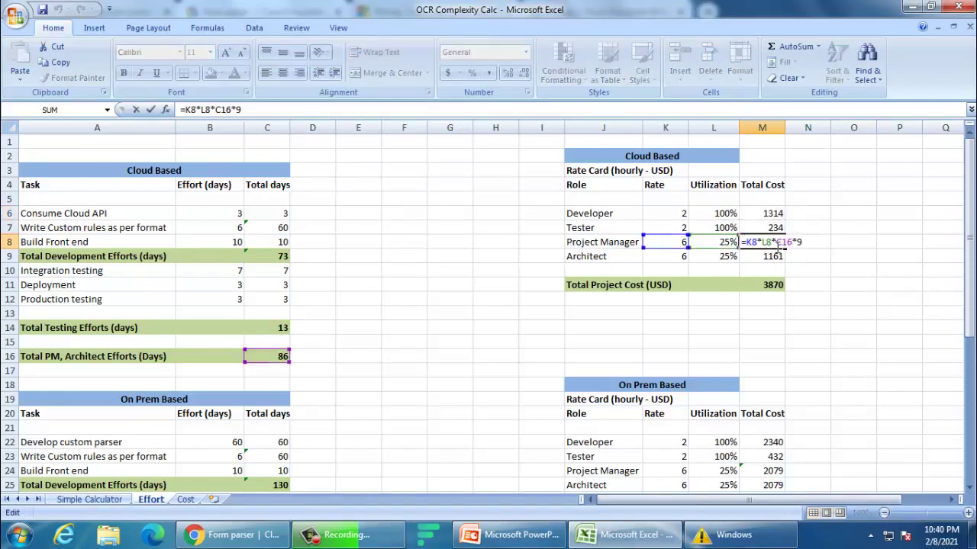
key("Escape")
Step: Check the cloud-based Total Project Cost formula in M11 and highlight the effort and rate tables that feed it
left_click(753, 286)
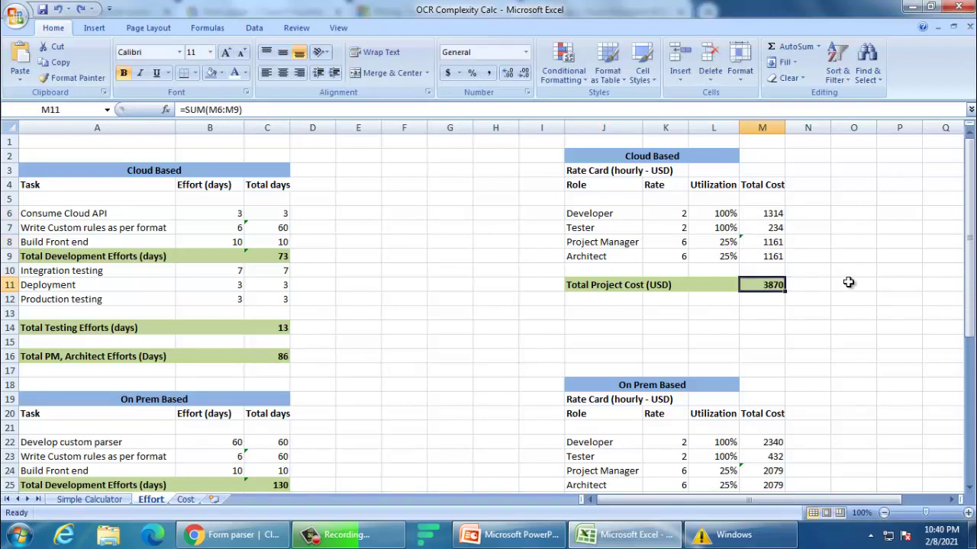
left_click_drag(253, 179, 796, 298)
left_click(777, 290)
Step: Locate the On Prem Based effort table and compare its Develop custom parser task with the cloud-based Consume Cloud API task
scroll(778, 297, "down", 2)
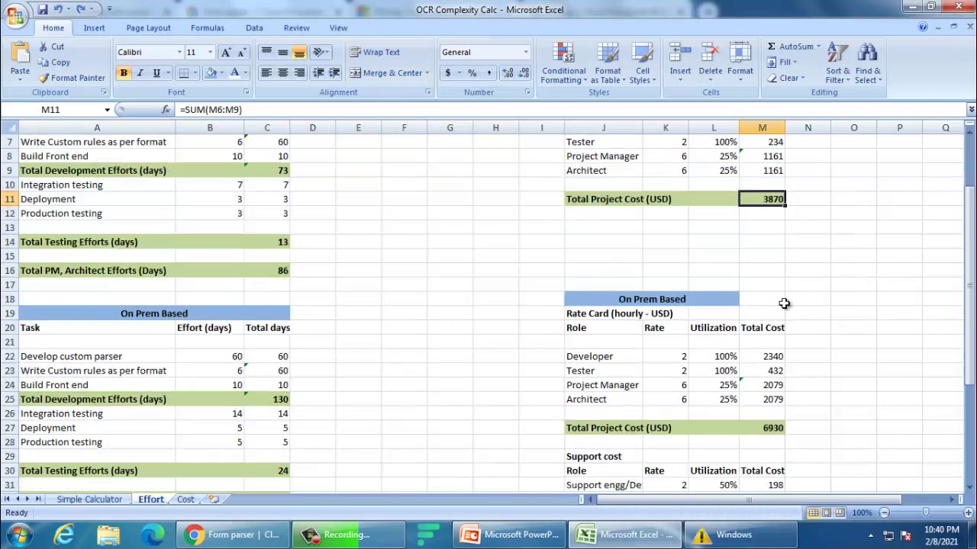
scroll(327, 312, "down", 2)
left_click(198, 229)
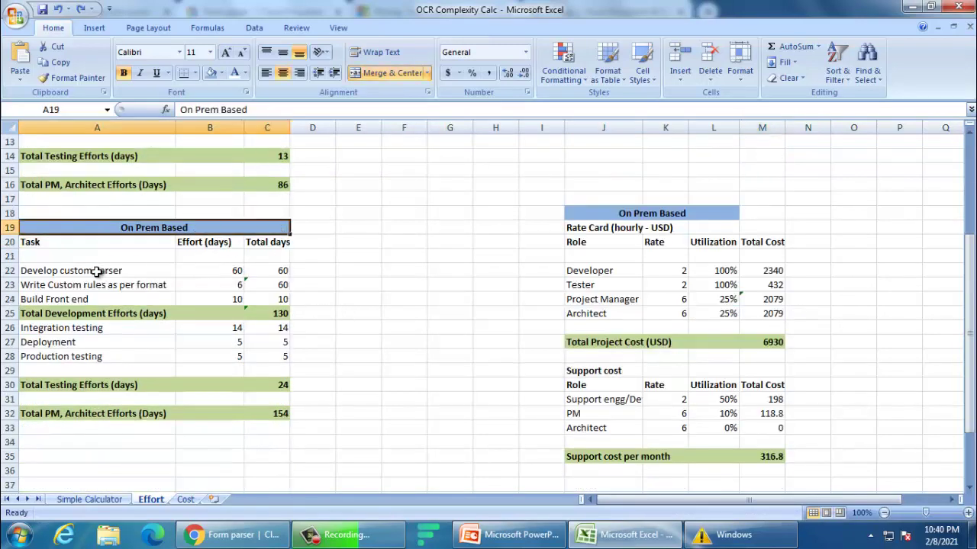
scroll(181, 266, "up", 4)
left_click(82, 215)
scroll(200, 218, "down", 3)
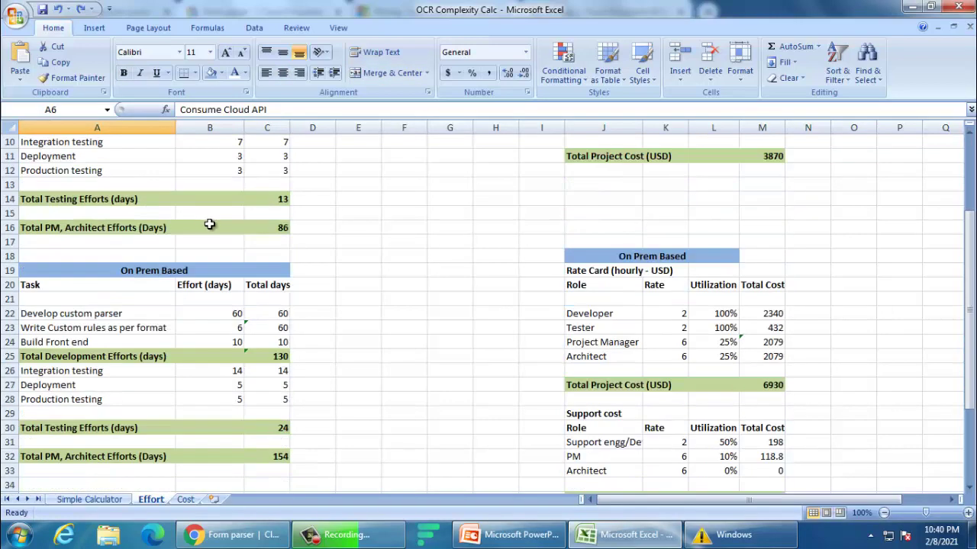
left_click(109, 316)
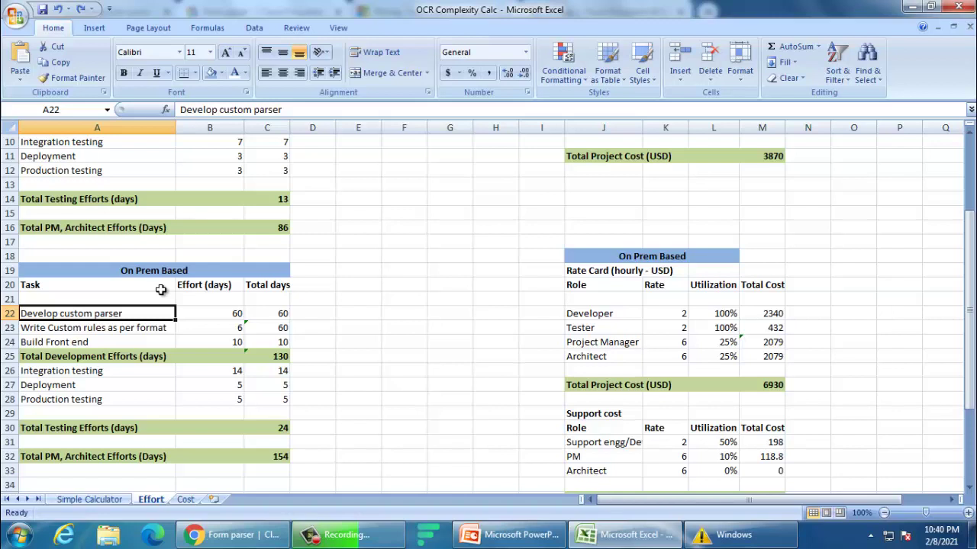
Step: Compare the custom parser effort days in B22 with the Consume Cloud API effort days in B6
left_click(234, 316)
scroll(236, 313, "up", 1)
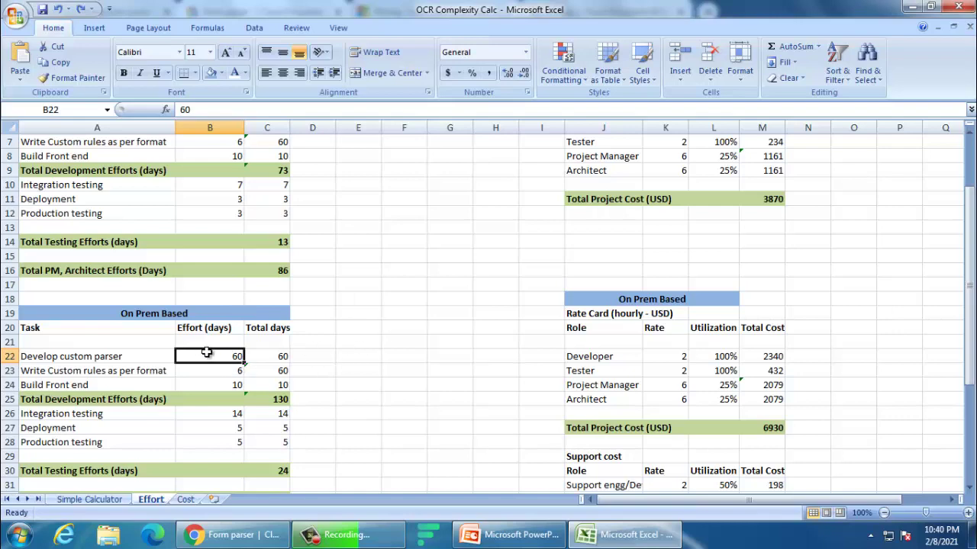
scroll(234, 312, "up", 2)
left_click(223, 211)
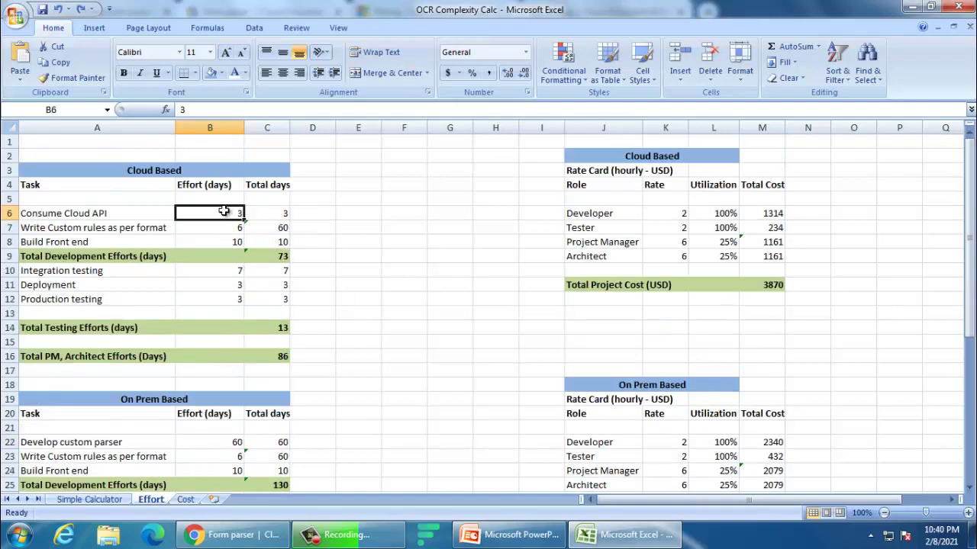
left_click(229, 442)
Step: Compare the custom rules and front end efforts of the cloud-based table with the same rows in the on-prem table
left_click_drag(243, 228, 283, 300)
scroll(290, 309, "down", 4)
left_click_drag(232, 279, 273, 306)
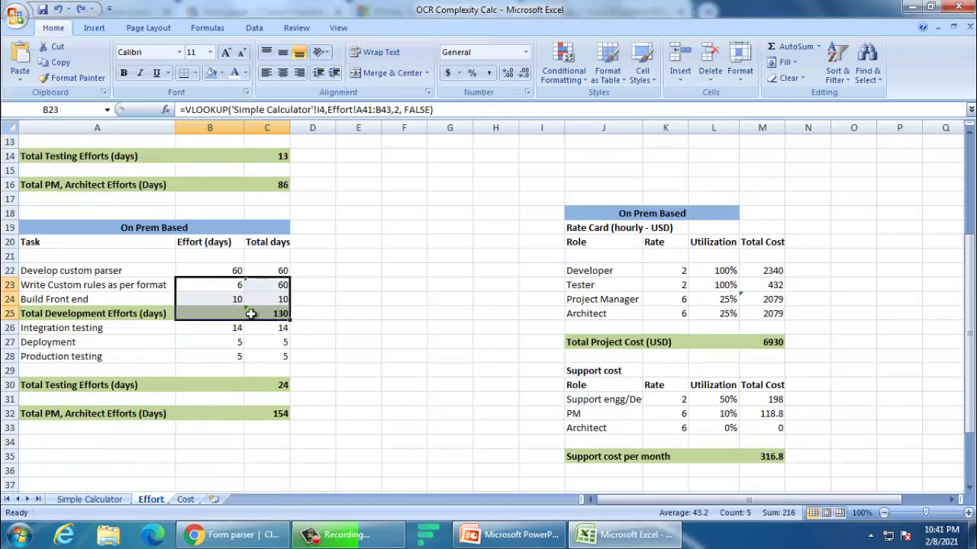
Step: Review the on-prem integration testing, deployment and production testing efforts in B26:B28 and the Total PM, Architect Efforts formula in C32
left_click(109, 328)
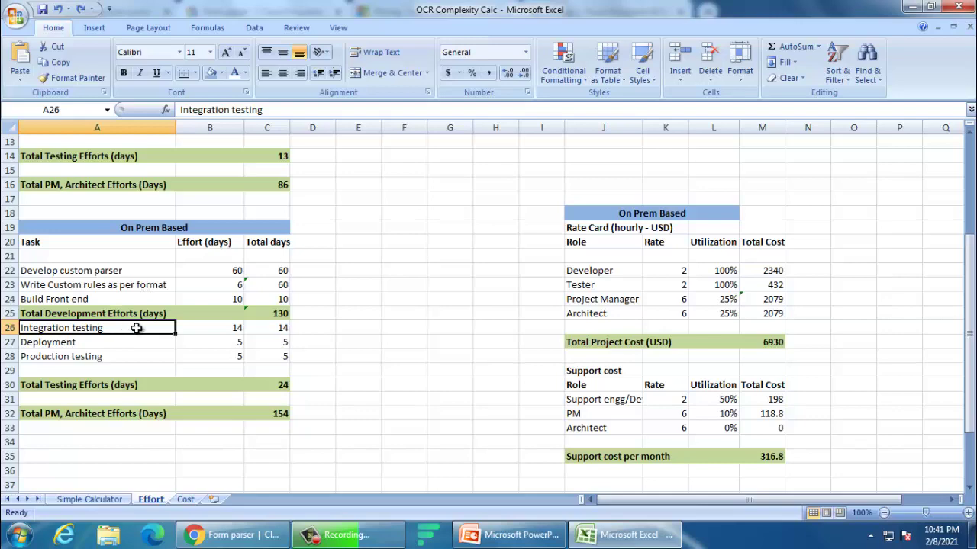
left_click(228, 342)
scroll(217, 353, "up", 2)
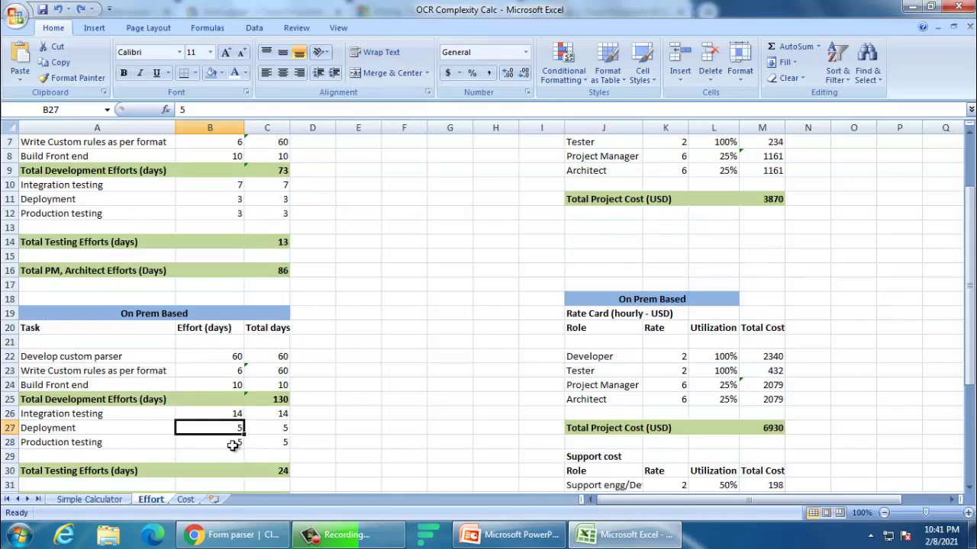
left_click_drag(233, 413, 229, 443)
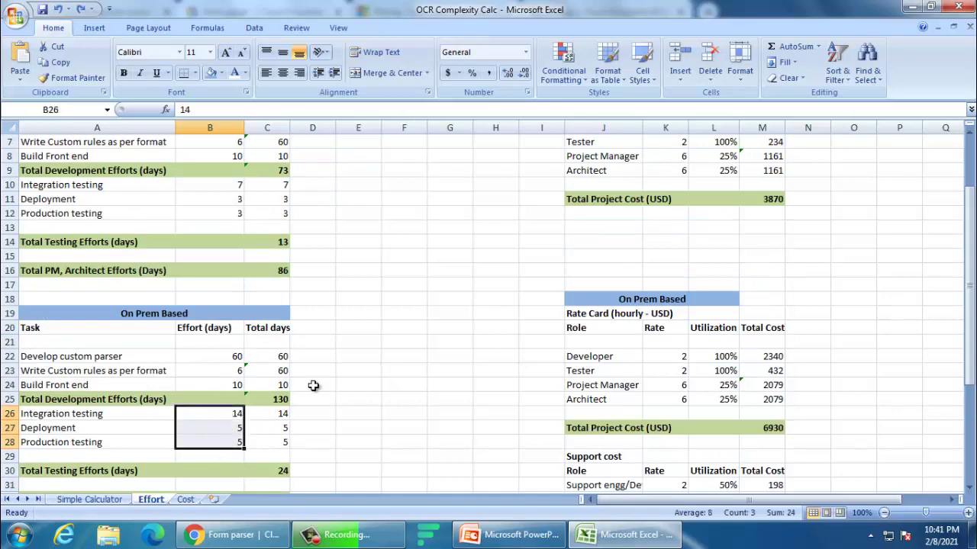
scroll(309, 387, "down", 3)
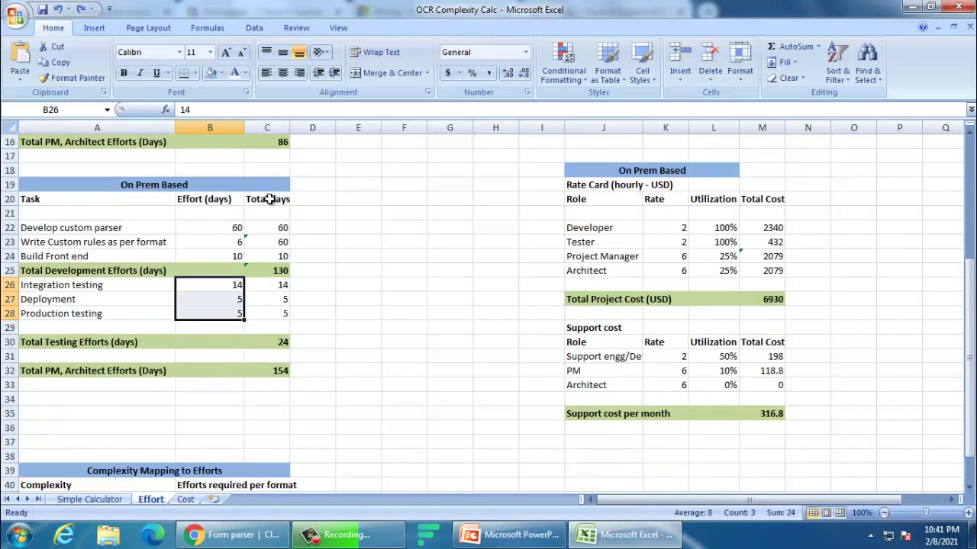
left_click(282, 371)
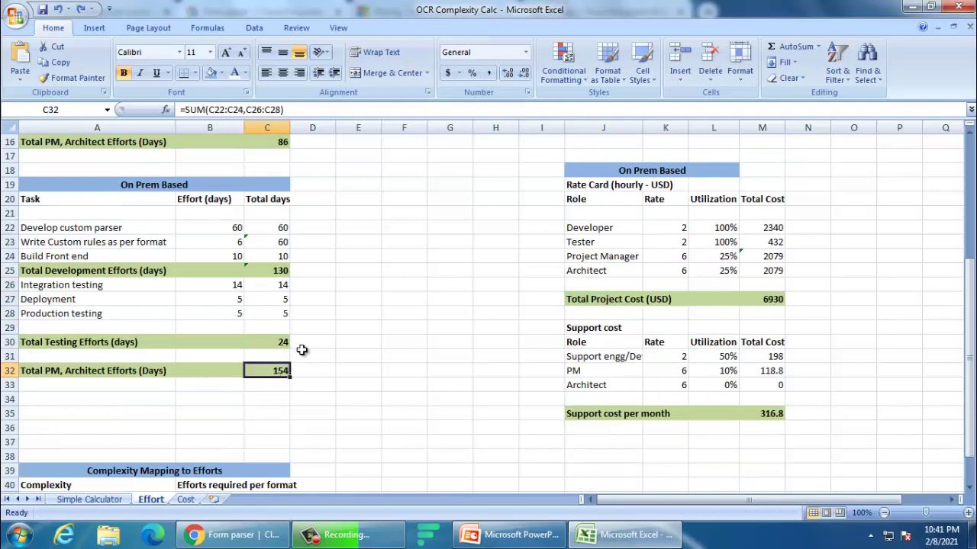
Step: Compare the roles, rates and utilization in the Cloud Based rate card with those in the On Prem Based rate card
scroll(514, 259, "up", 4)
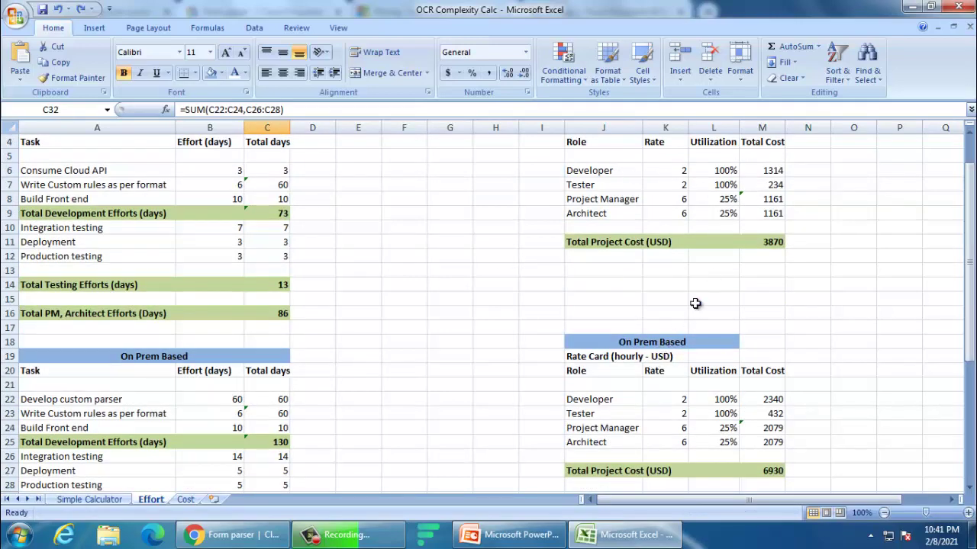
left_click_drag(630, 182, 824, 233)
left_click_drag(633, 414, 755, 428)
left_click(810, 399)
scroll(770, 387, "down", 2)
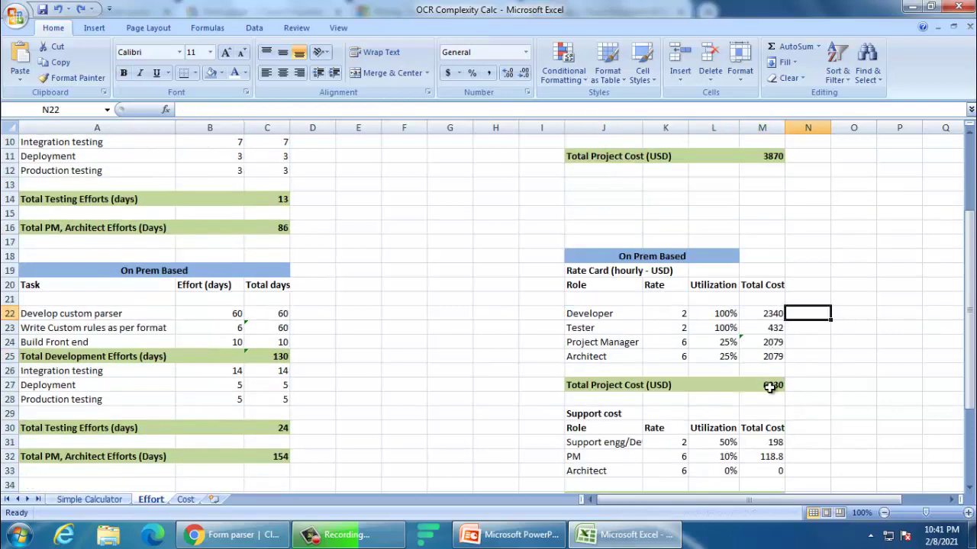
Step: Compare the on-prem Total Project Cost in M27 with the cloud-based one in M11, and view the on-prem Support cost table
left_click(771, 386)
scroll(834, 406, "up", 1)
left_click(772, 200)
left_click(766, 426)
scroll(774, 429, "down", 4)
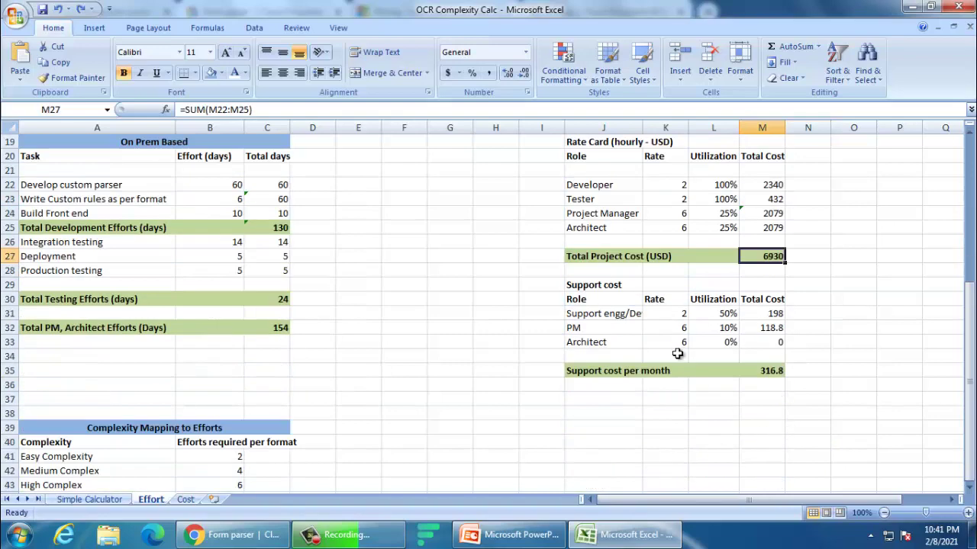
scroll(602, 357, "up", 5)
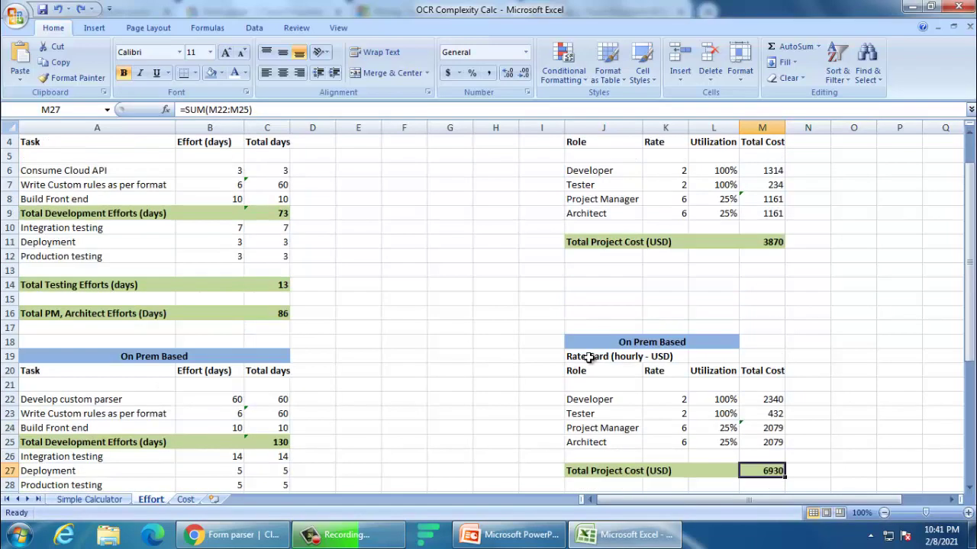
Step: Compare the cloud-based and on-prem tables, and view the Complexity Mapping to Efforts values, including Medium Complex in B42
left_click_drag(276, 175, 654, 234)
left_click_drag(230, 407, 582, 435)
scroll(582, 435, "down", 3)
left_click(417, 427)
scroll(500, 439, "down", 4)
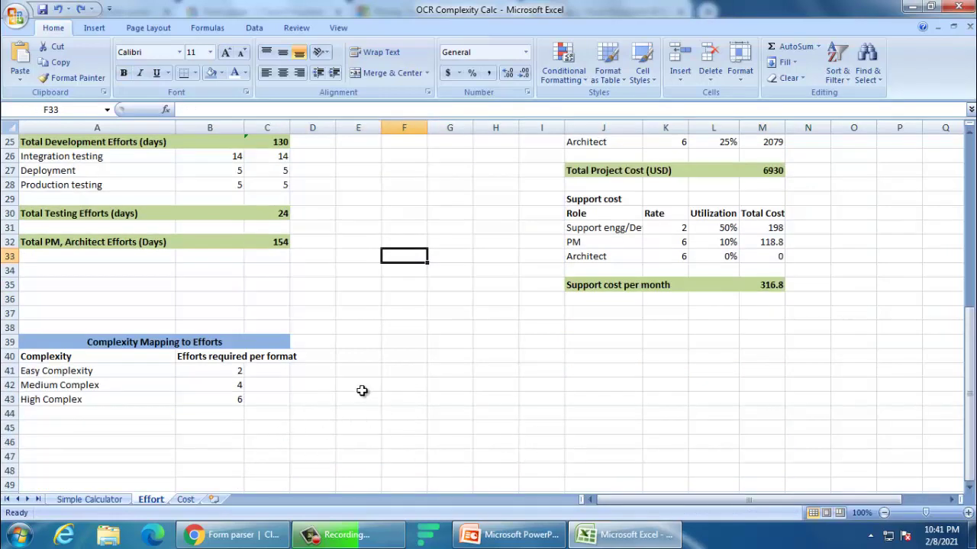
left_click(225, 384)
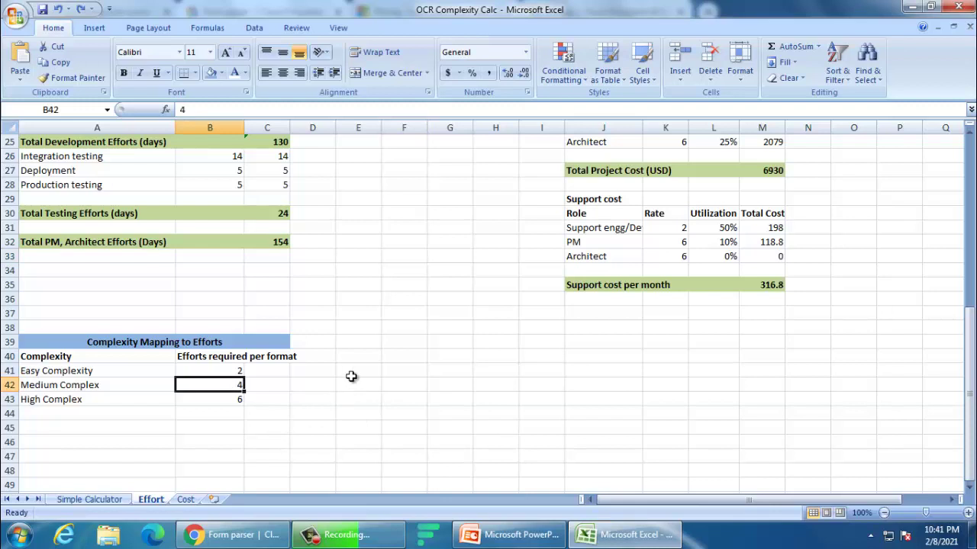
Step: Review the rates and utilization of the support engineer, PM and architect in the on-prem Support cost table, J31:L33
left_click(600, 231)
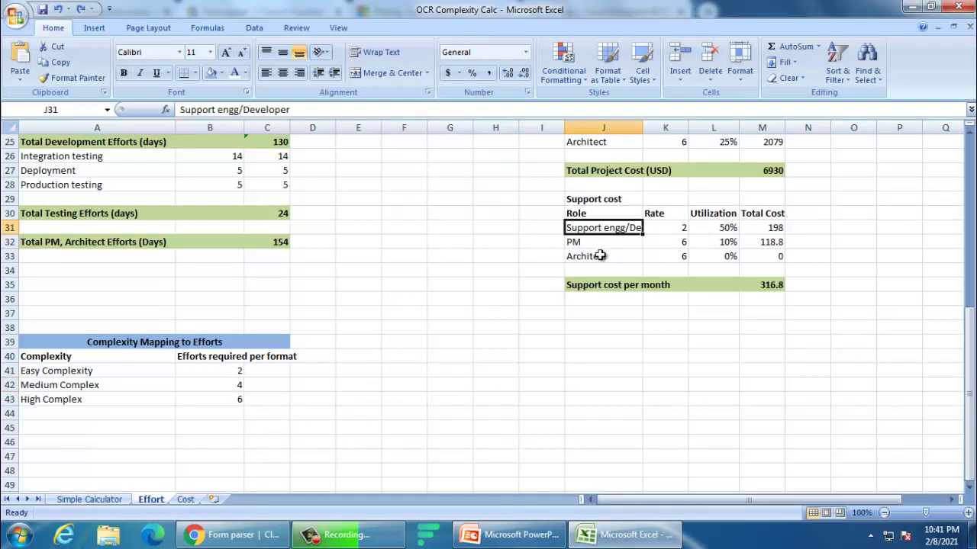
left_click(683, 233)
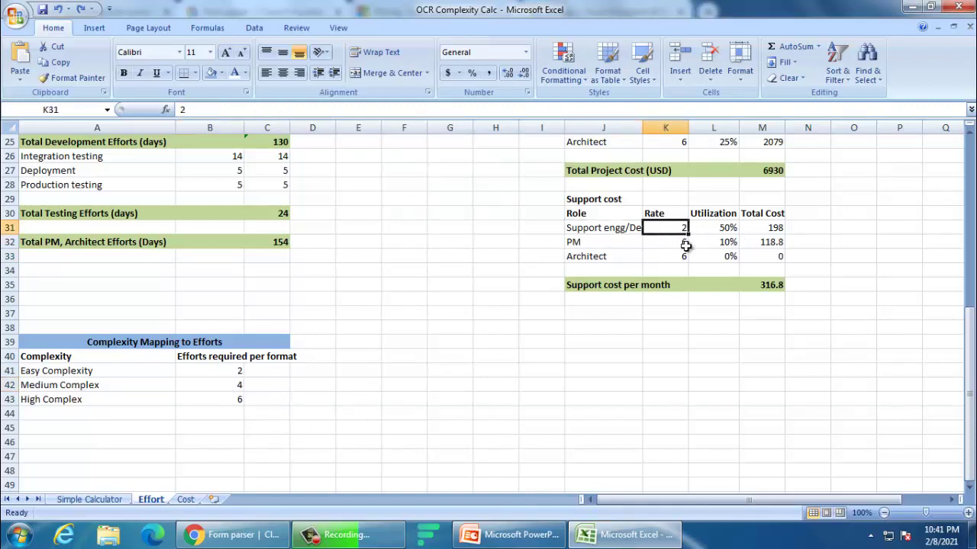
left_click(593, 244)
left_click(594, 258)
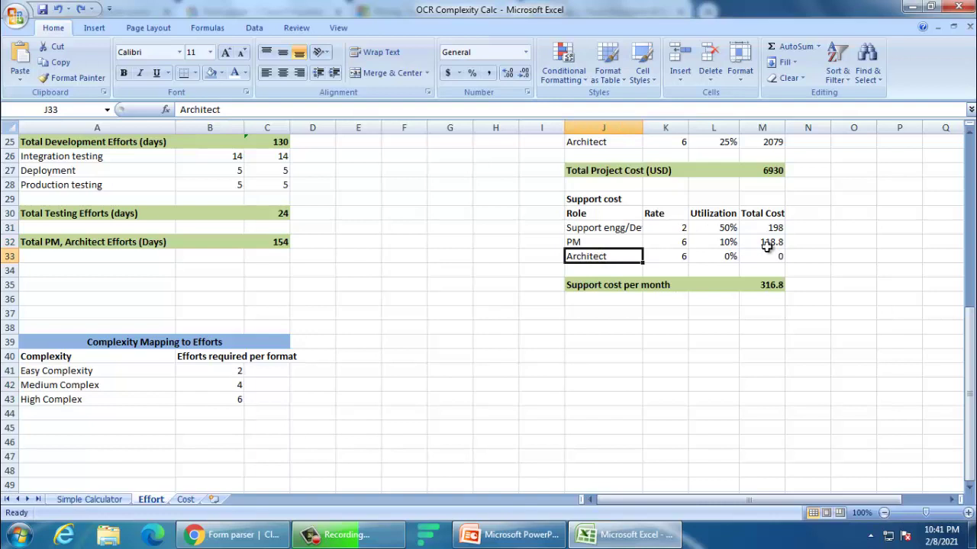
left_click(723, 260)
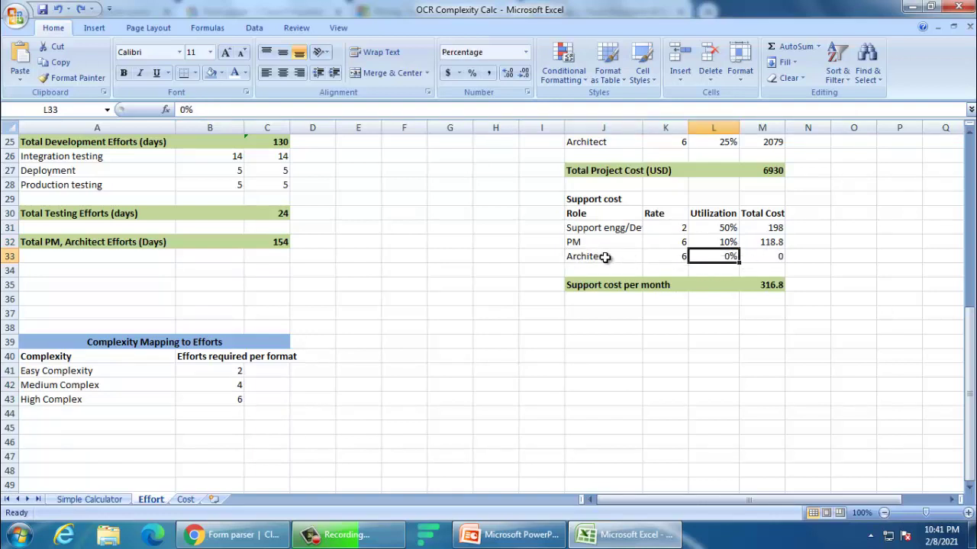
left_click(613, 244)
left_click(711, 243)
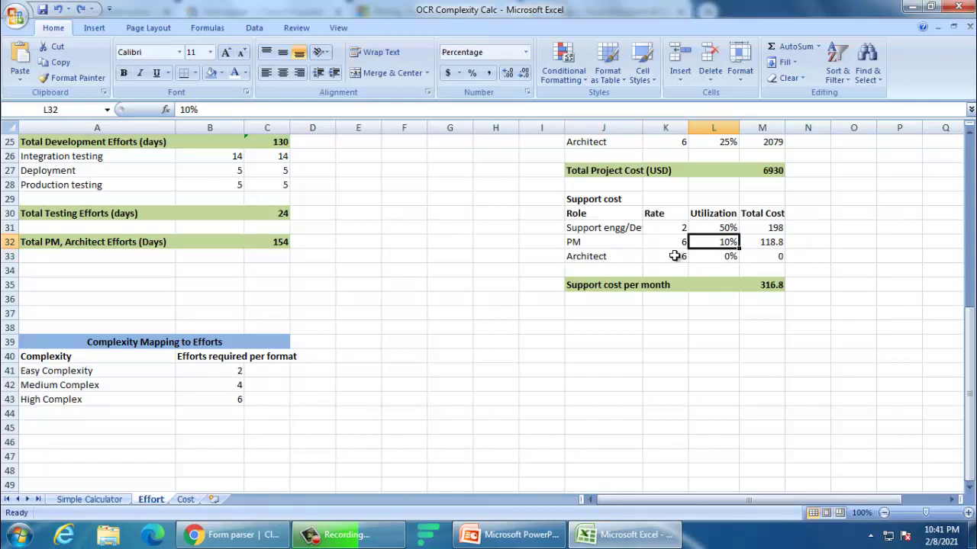
left_click(729, 227)
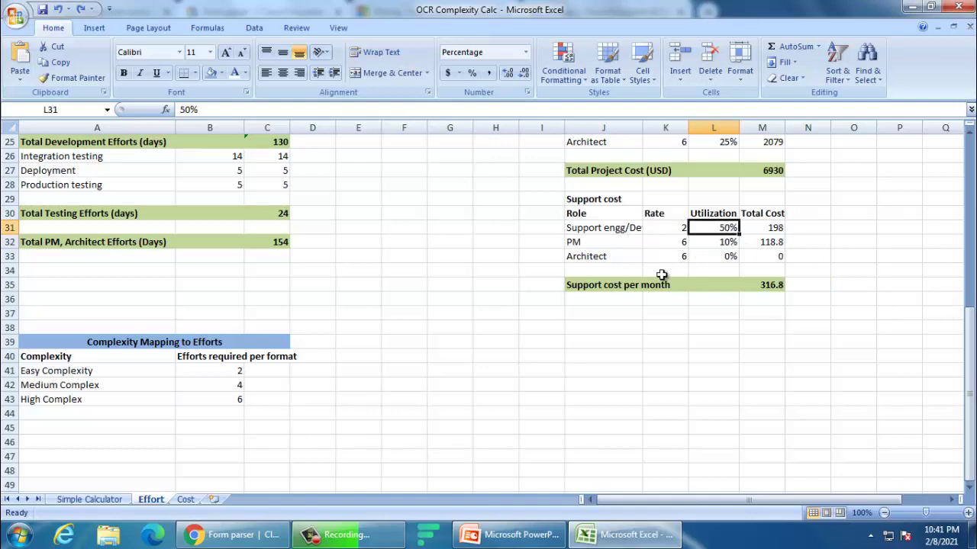
Step: Check the Complexity Mapping to Efforts heading against the Simple Calculator sheet, and return to the Effort sheet
left_click(167, 359)
left_click(181, 344)
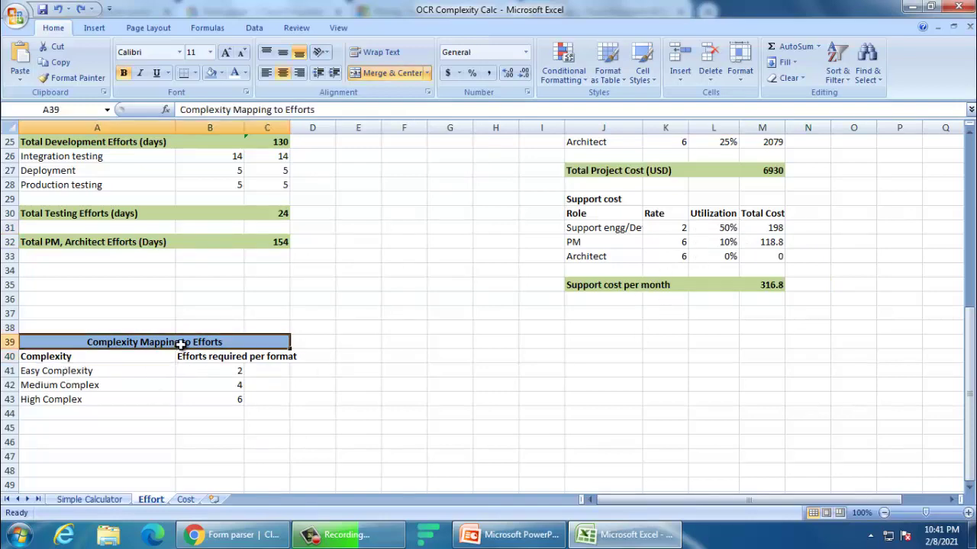
left_click(90, 499)
left_click(799, 234)
left_click(152, 499)
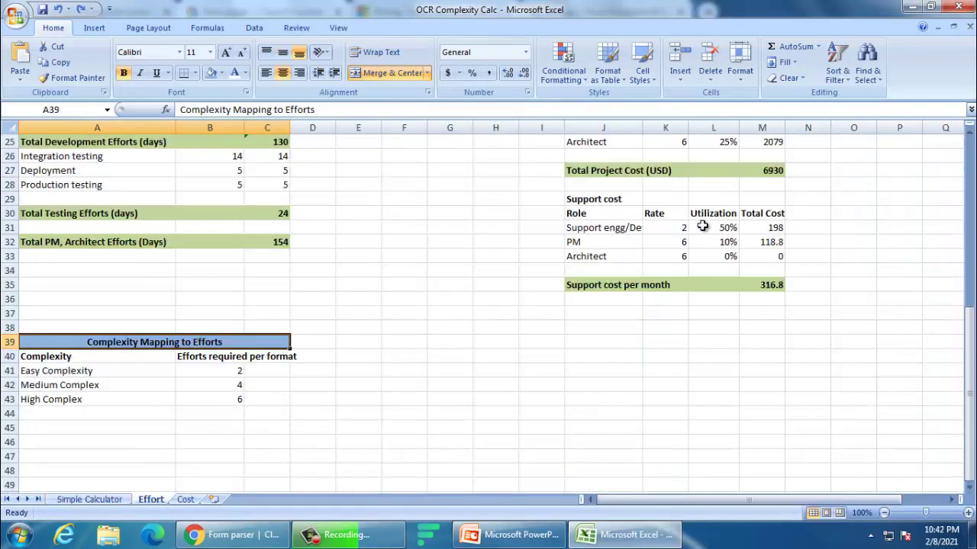
Step: Inspect the formula behind the support engineer's Total Cost in M31 without changing it
scroll(484, 311, "up", 2)
scroll(534, 290, "down", 3)
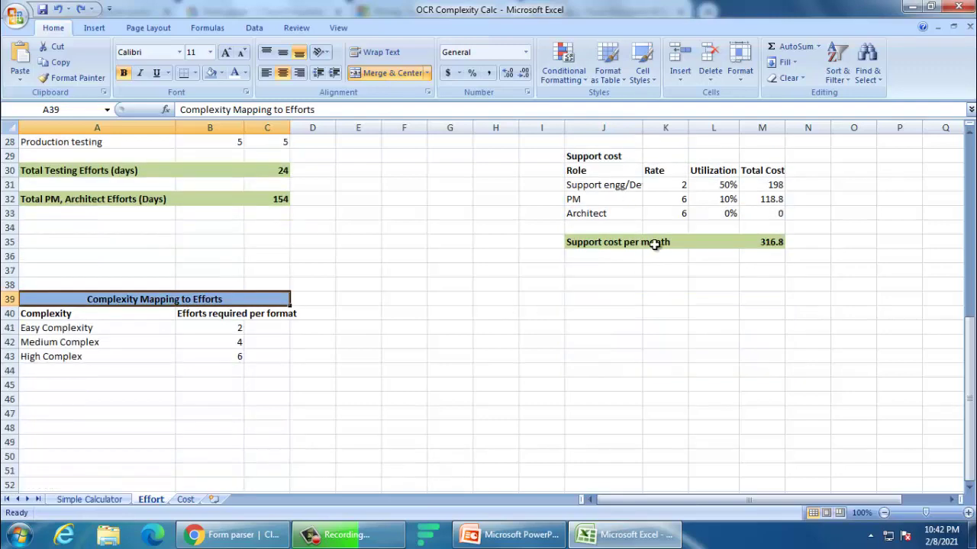
double_click(767, 185)
scroll(719, 305, "up", 3)
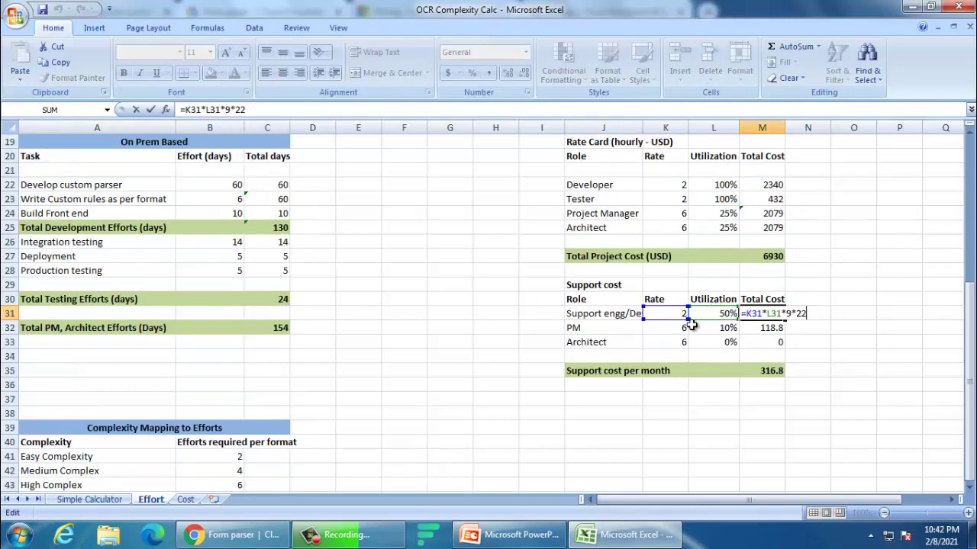
key("Escape")
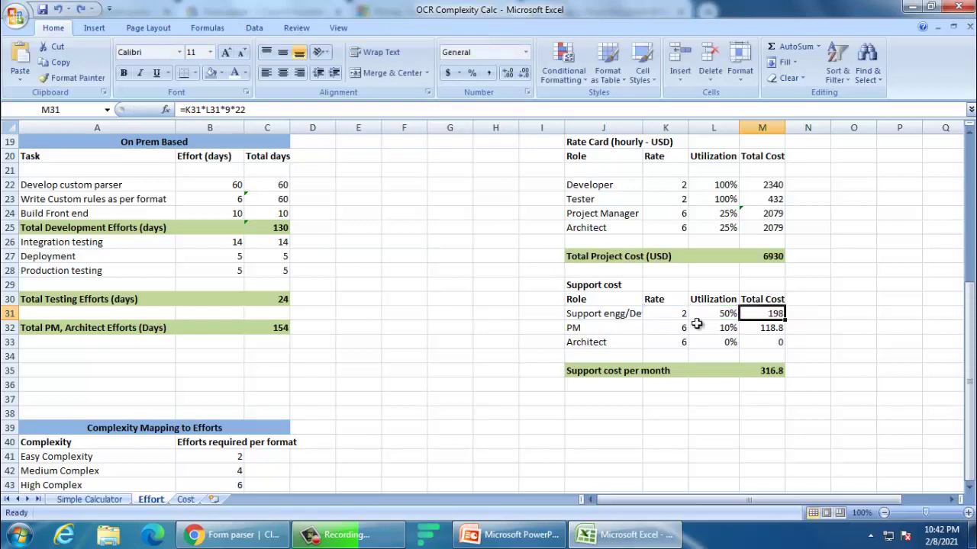
Step: Review the support engineer's utilization and rate in row 31, the support Total Cost formulas, and Support cost per month in M35
left_click(717, 315)
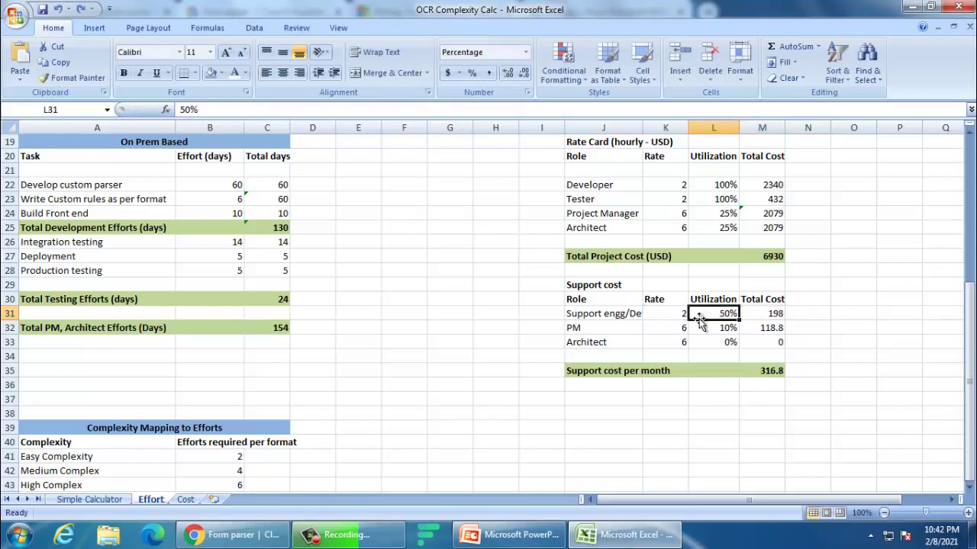
left_click(611, 317)
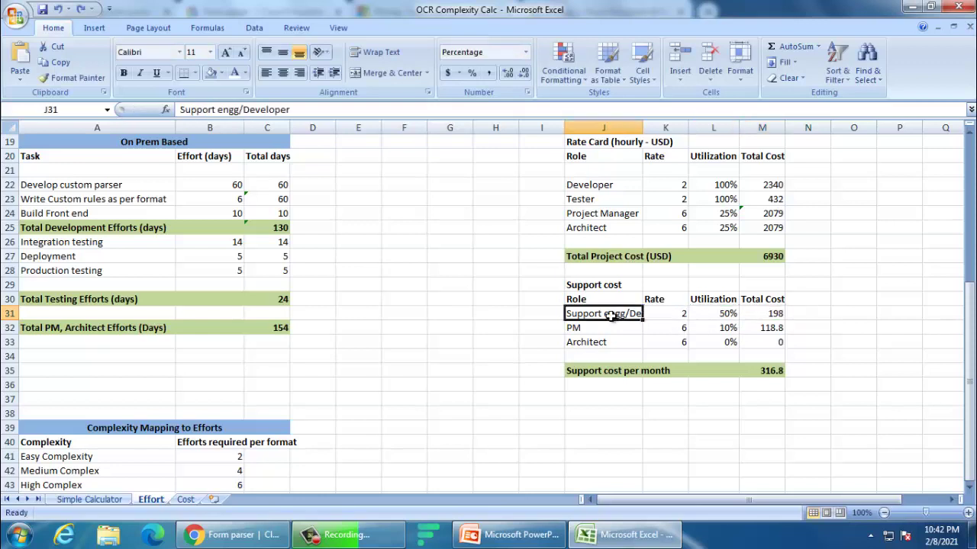
left_click(722, 316)
left_click(669, 316)
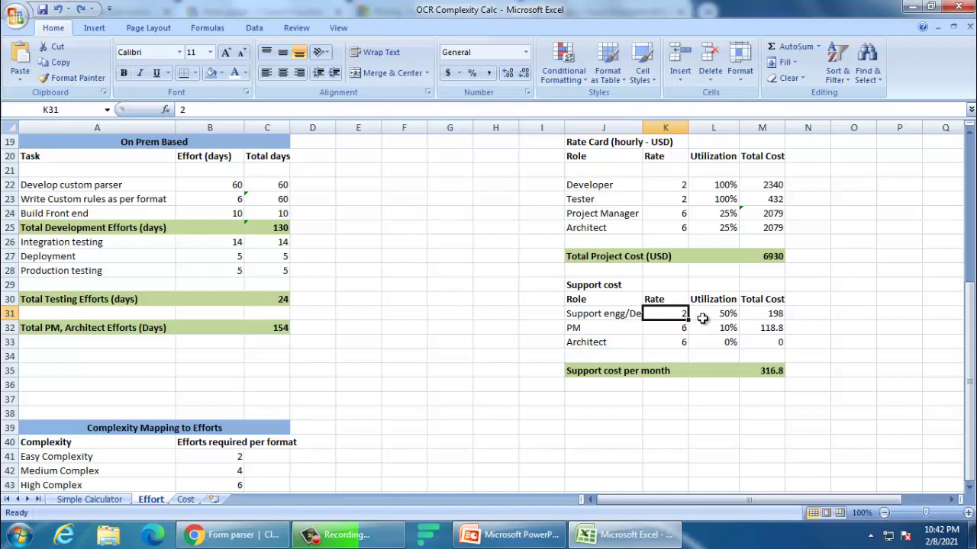
left_click(774, 315)
left_click(767, 329)
left_click(771, 372)
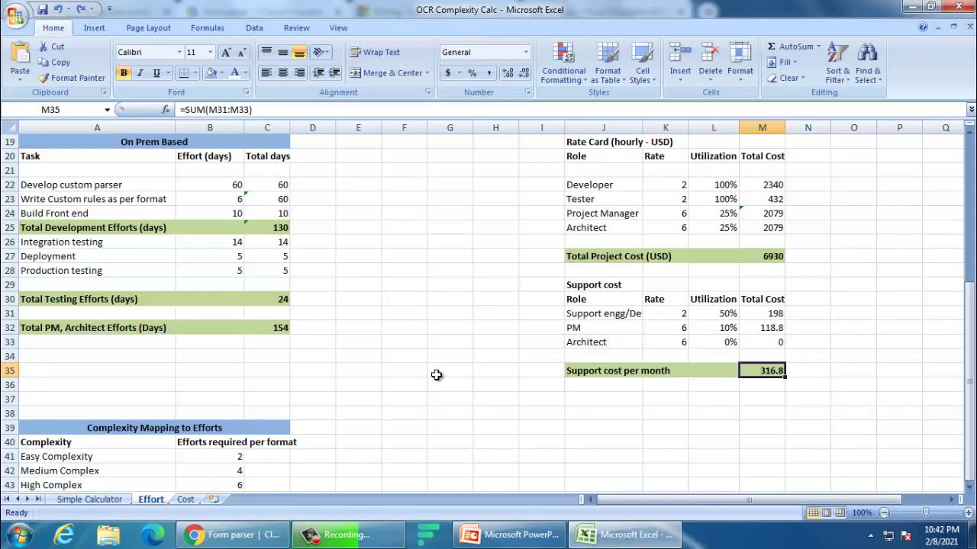
Step: Look back over the cloud-based tables, and open the Cost sheet to check the Cost sample page count in B3
scroll(227, 390, "up", 6)
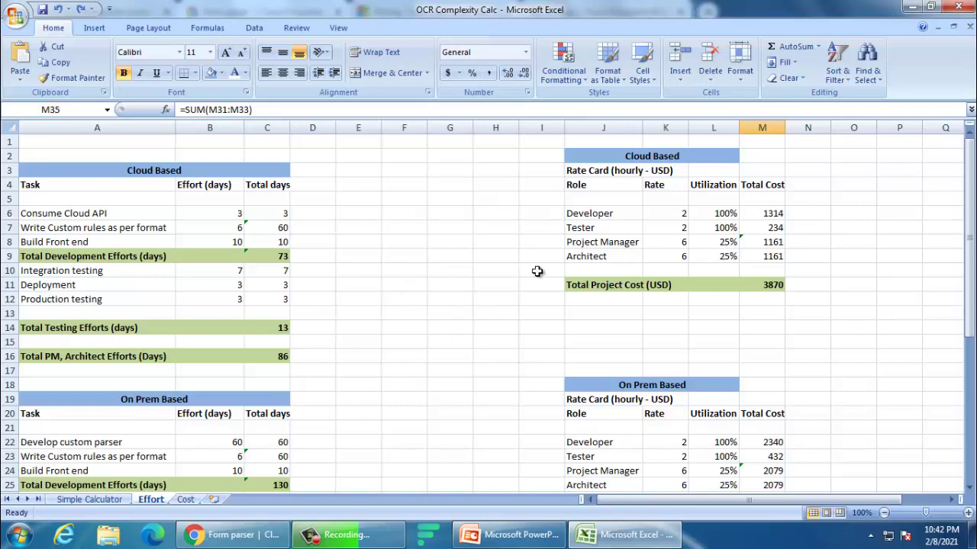
scroll(344, 305, "down", 2)
scroll(345, 320, "up", 2)
left_click(185, 499)
left_click_drag(385, 125, 818, 522)
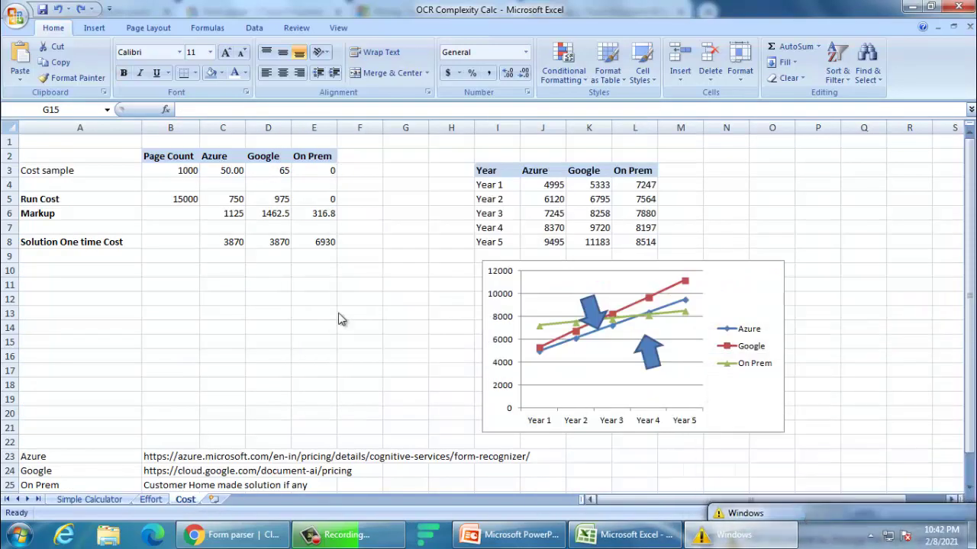
left_click(170, 172)
left_click(174, 200)
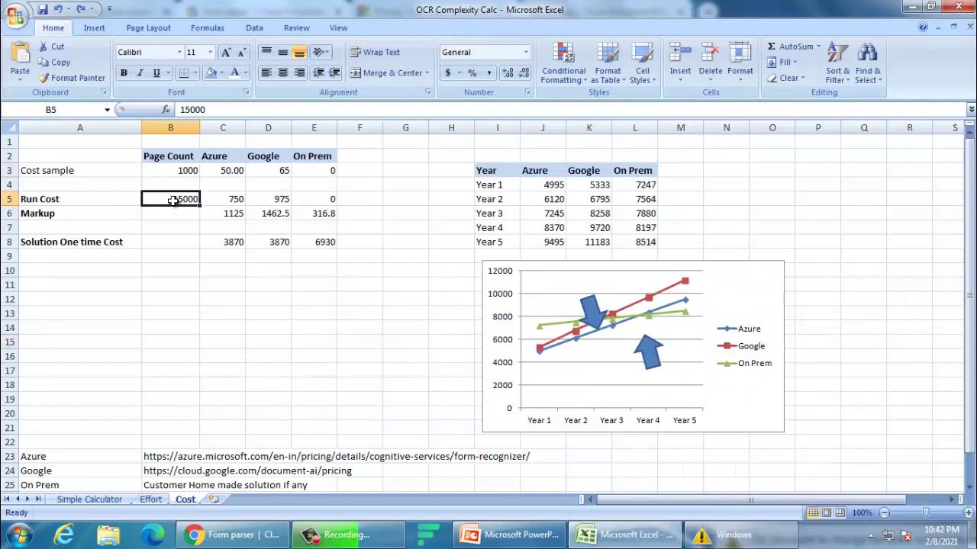
type("1000")
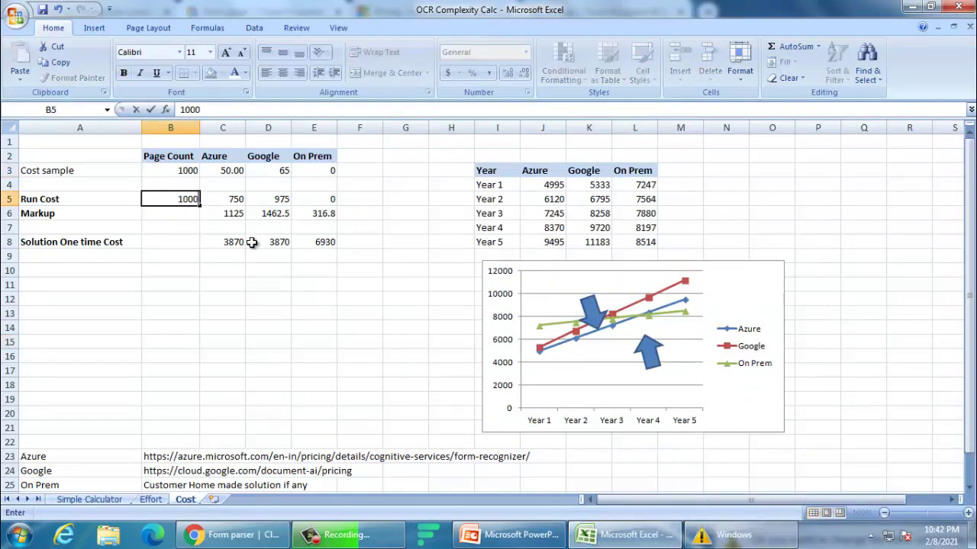
key("Escape")
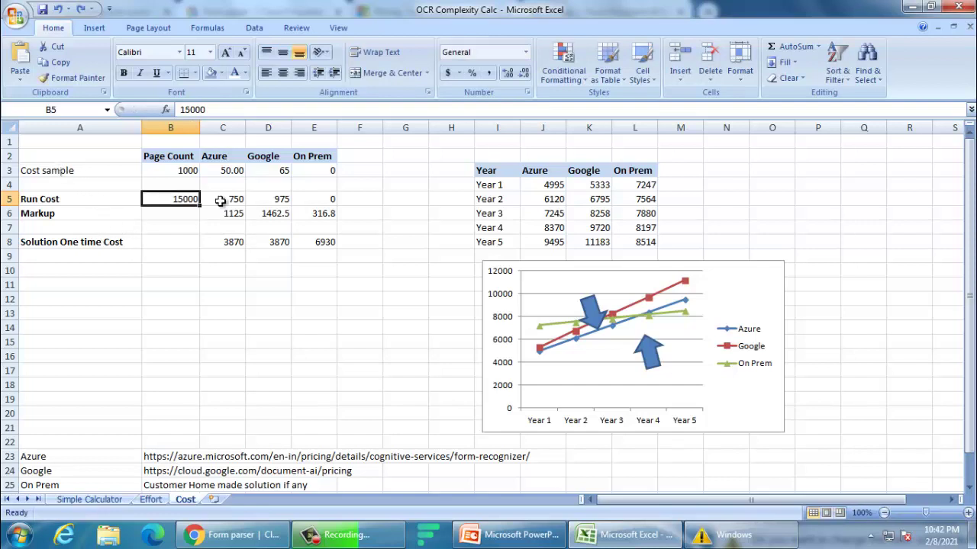
Step: Review the Azure and Google cost columns and the Azure pricing link in B23 of the Cost sheet
left_click(222, 128)
left_click(268, 127)
left_click(170, 342)
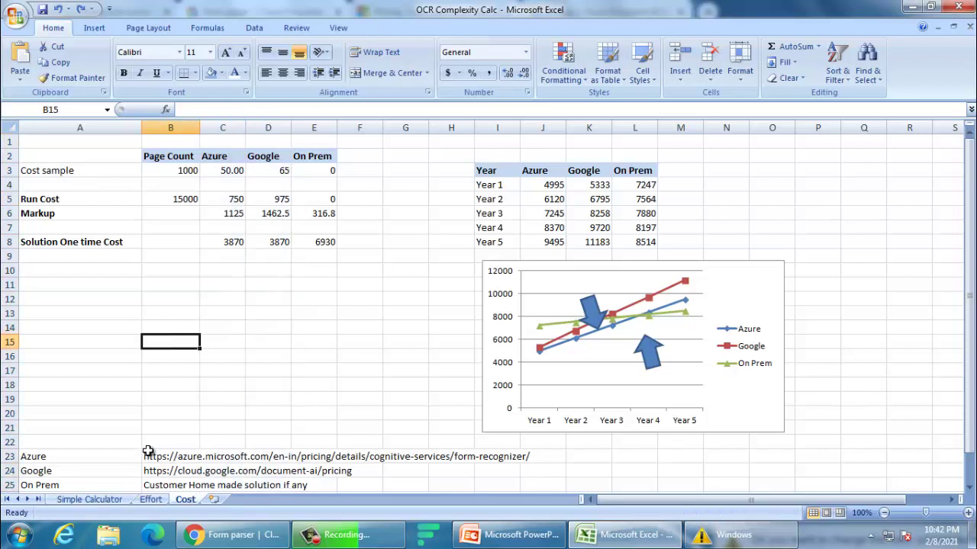
scroll(148, 451, "down", 1)
scroll(163, 433, "up", 1)
left_click(167, 458)
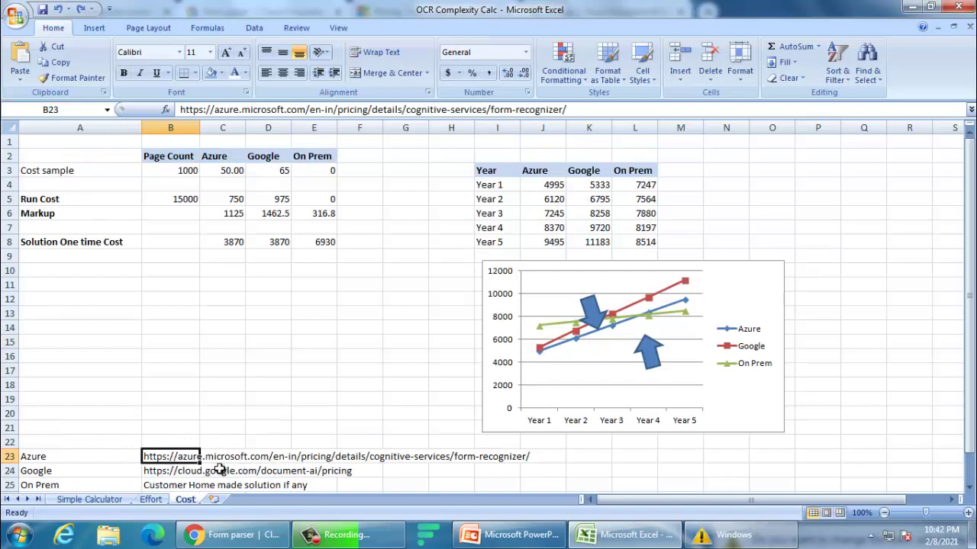
Step: Switch to Chrome and highlight Azure Form Recognizer's Custom, Invoice price and Google Document AI's Form Parser price for 1 - 5,000,000 pages/month
key("alt+Tab")
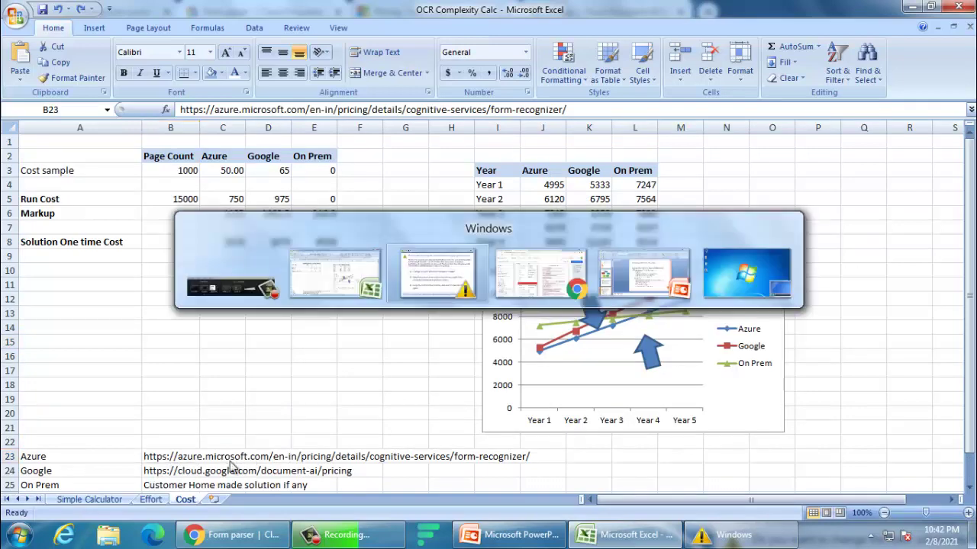
key("alt+Tab")
key("alt+Tab")
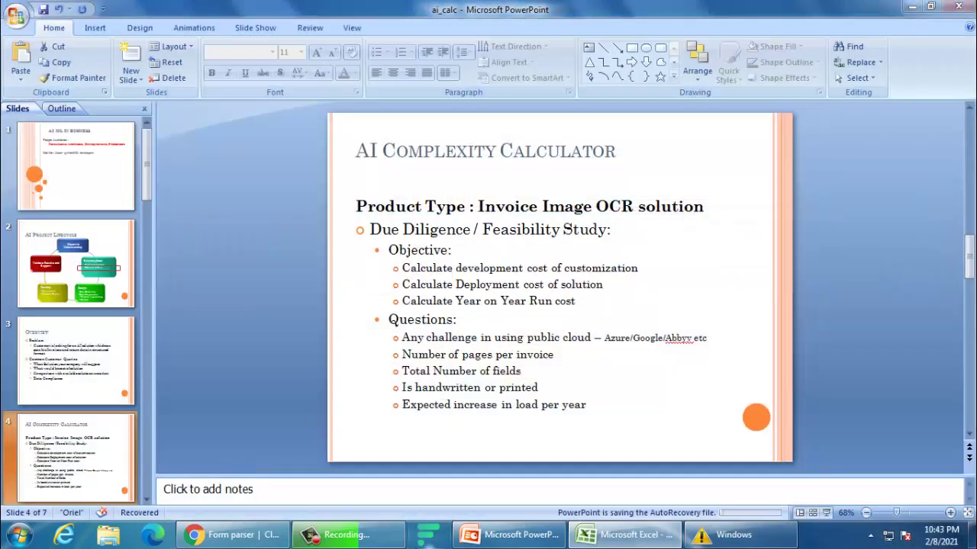
key("alt+Tab")
left_click(236, 535)
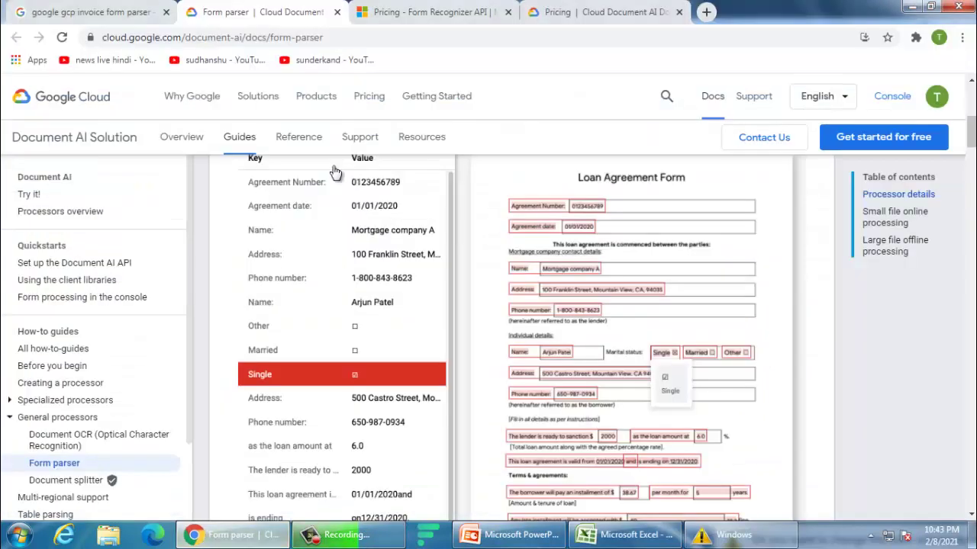
left_click(431, 11)
scroll(364, 232, "up", 4)
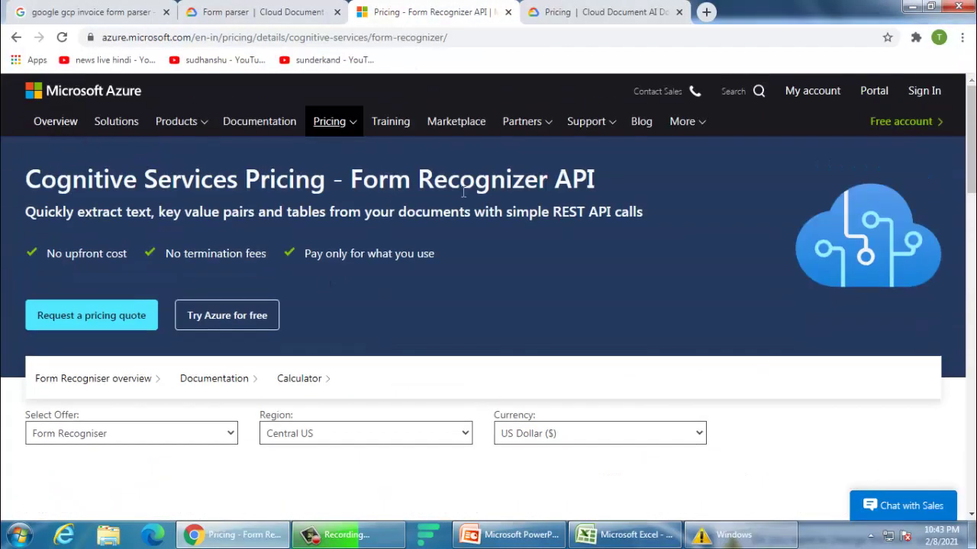
scroll(393, 234, "down", 4)
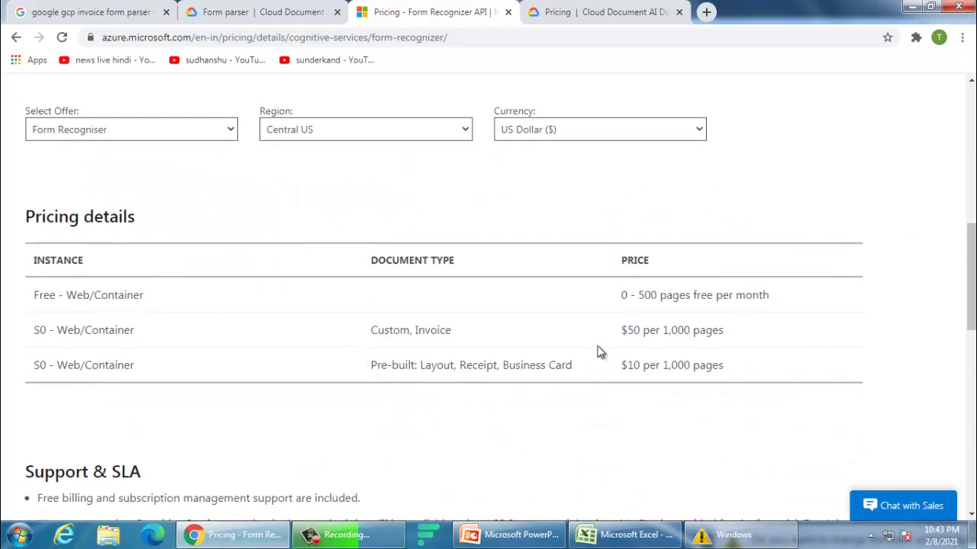
left_click_drag(629, 330, 727, 332)
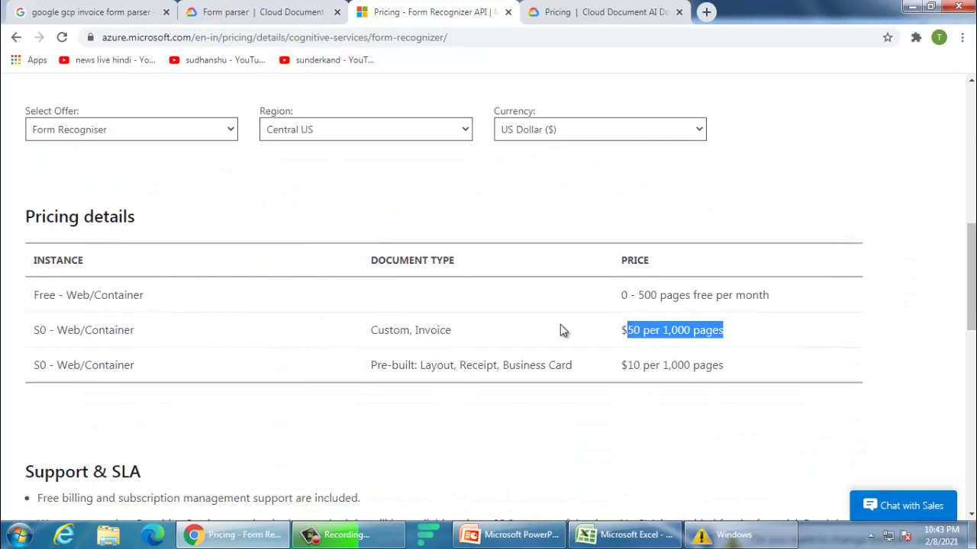
left_click(577, 14)
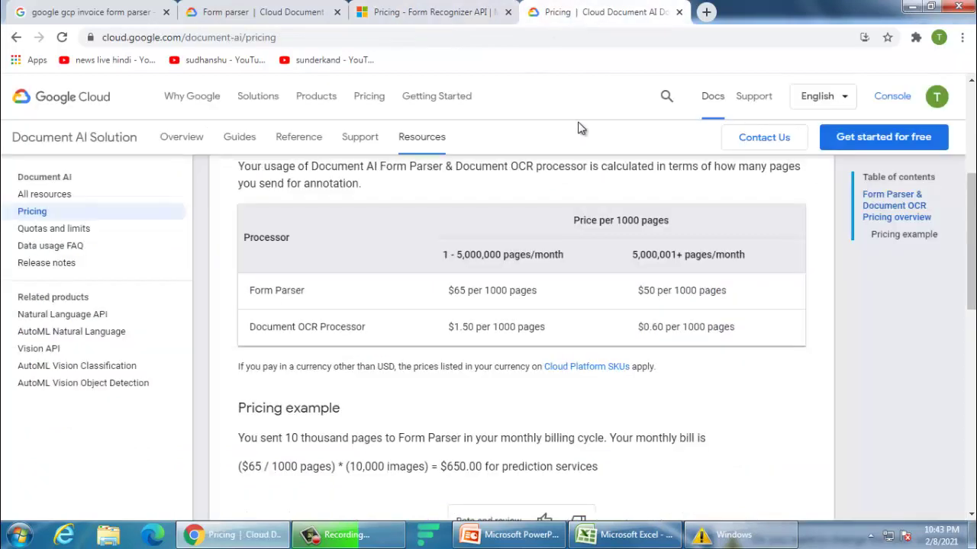
left_click_drag(538, 291, 454, 291)
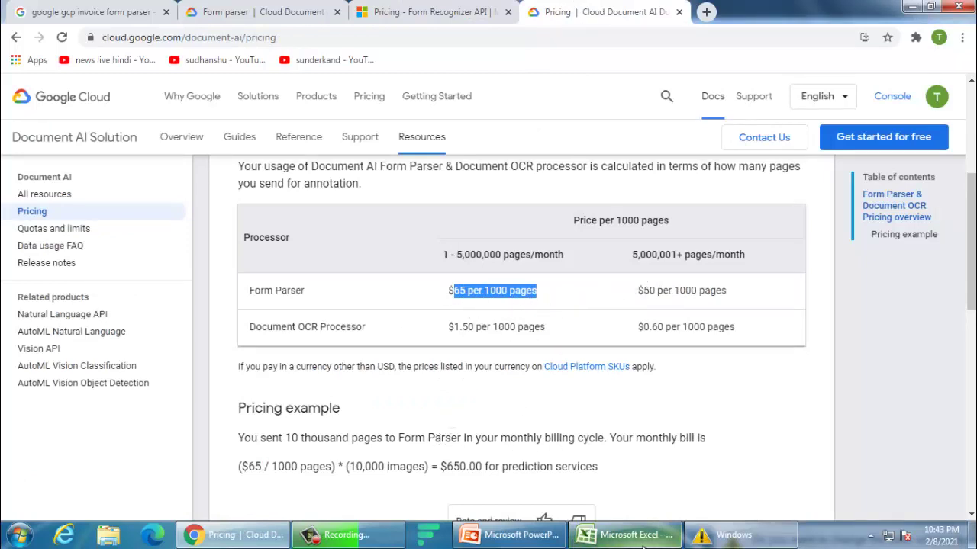
Step: Switch back to Excel and compare the Azure, Google and On Prem Cost sample values in C3:E3
left_click(615, 537)
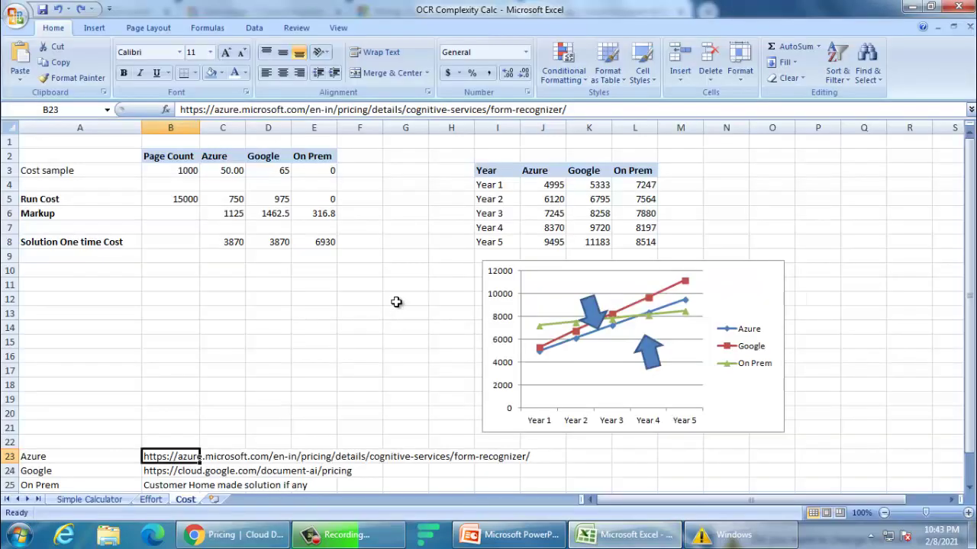
left_click(233, 174)
left_click(280, 168)
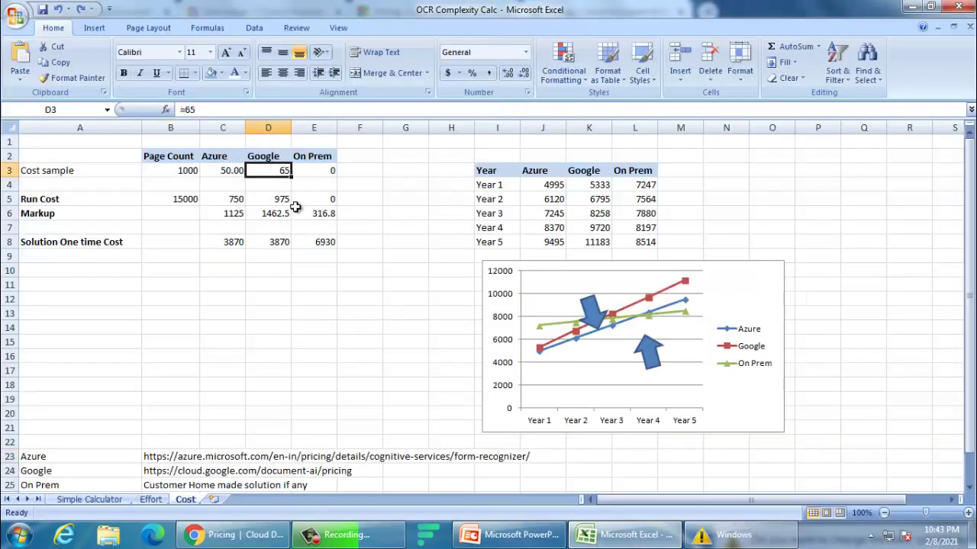
left_click(321, 170)
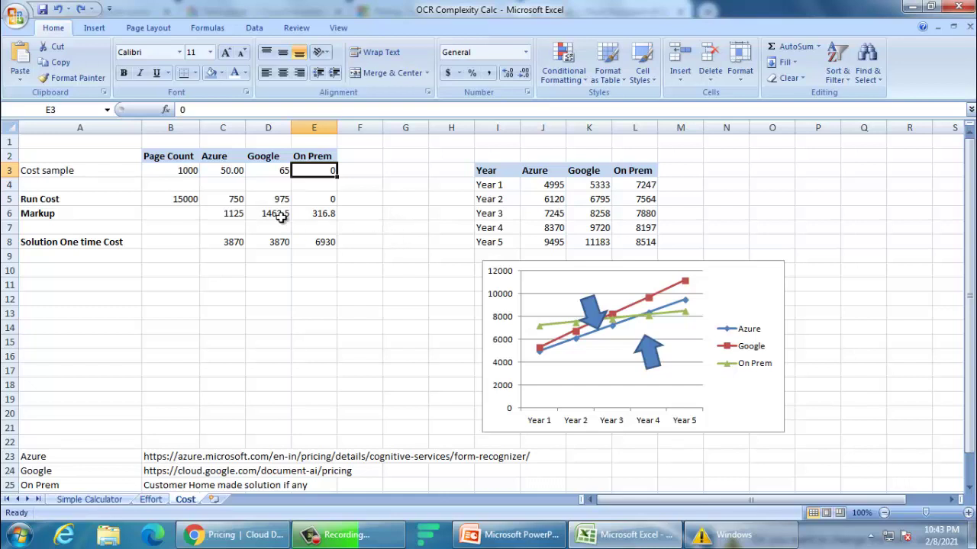
Step: Check the Run Cost page count in B5 and inspect the Azure and Google run cost formulas in C5 and D5
left_click(41, 202)
left_click(196, 196)
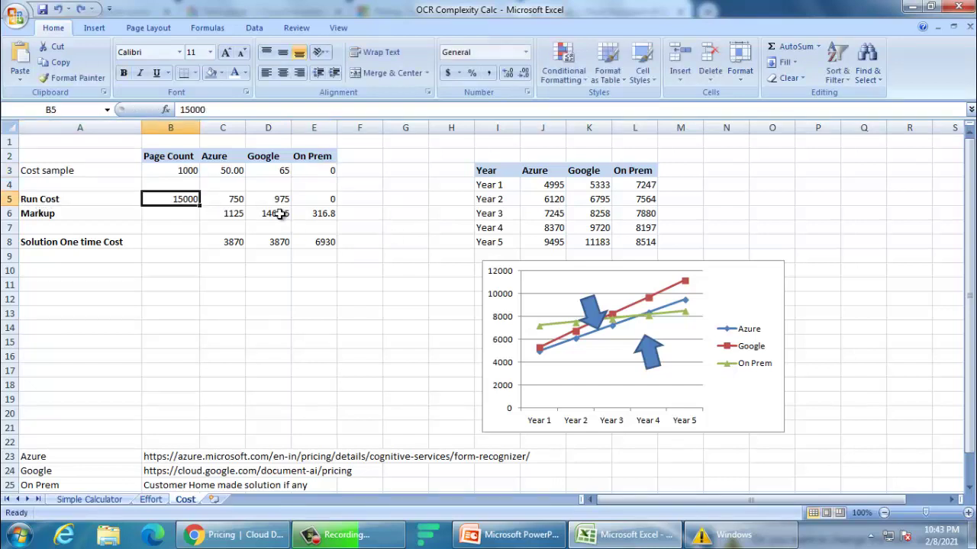
key("Right")
key("F2")
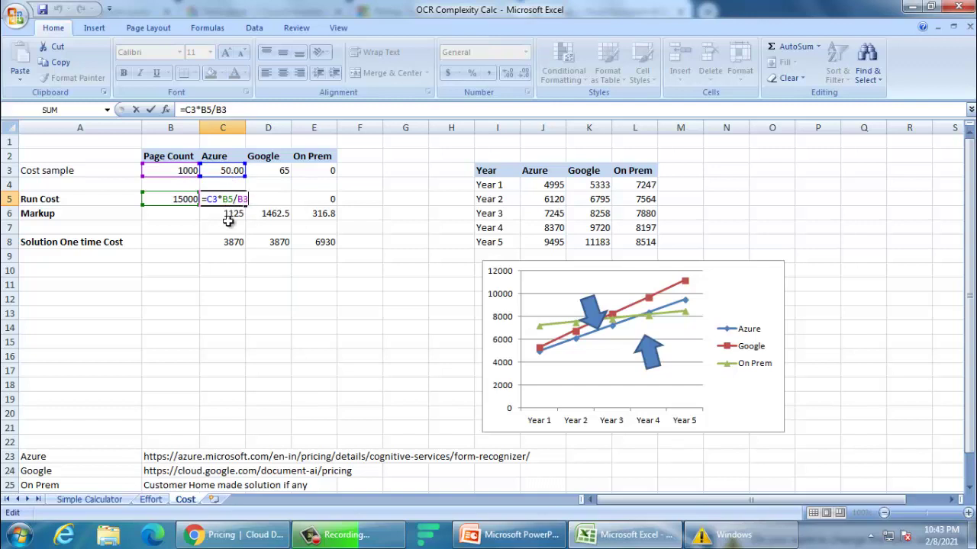
key("ctrl+Return")
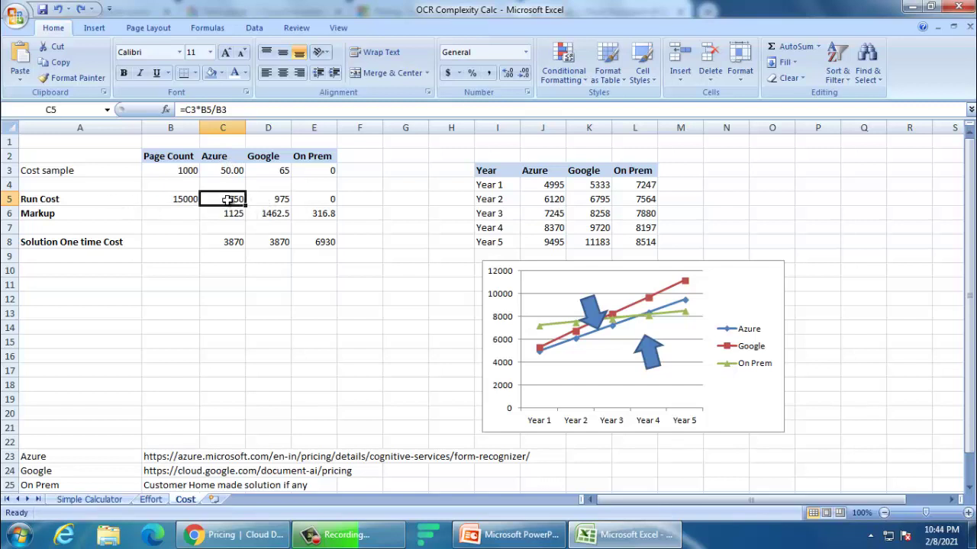
left_click(302, 200)
left_click(275, 201)
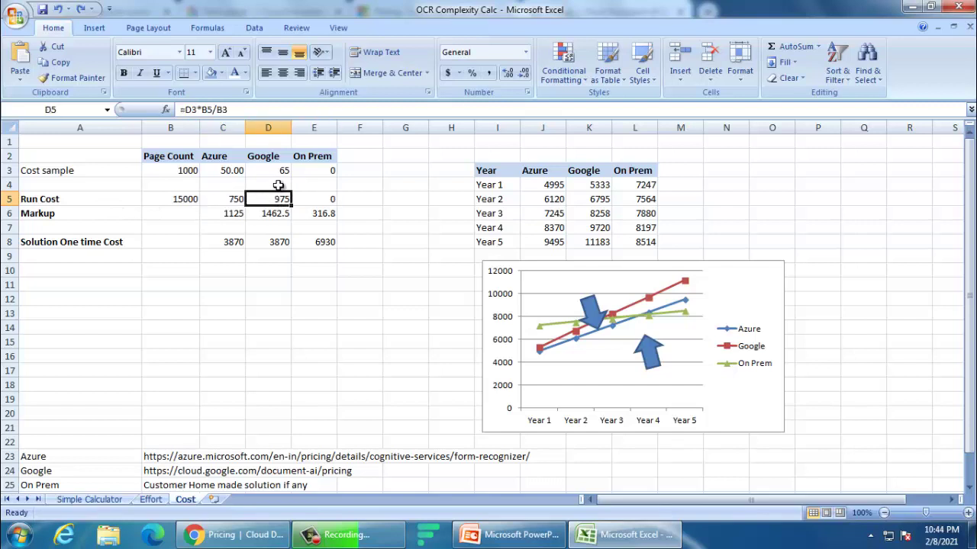
Step: Move the down arrow on the cost chart slightly higher, and reselect the Azure Markup cell C6
left_click(220, 217)
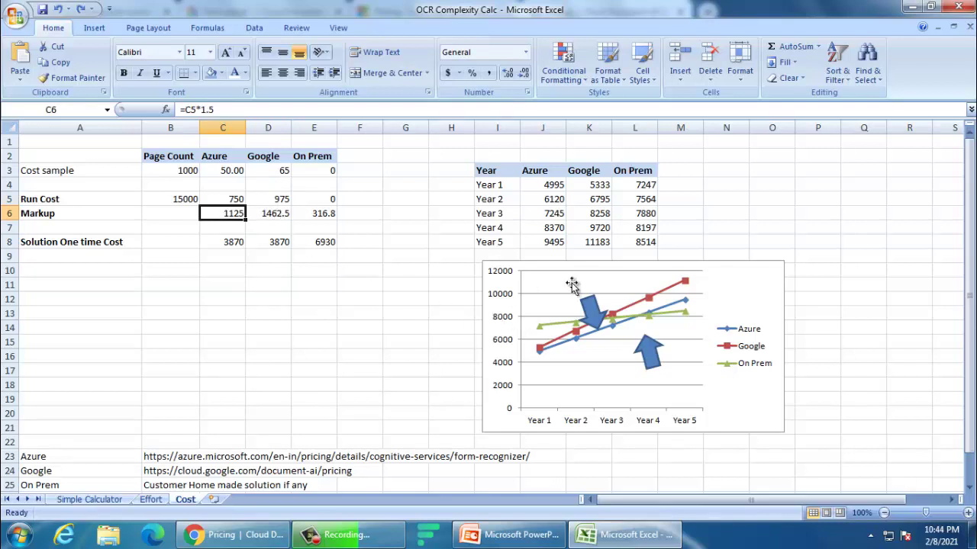
left_click_drag(592, 309, 592, 293)
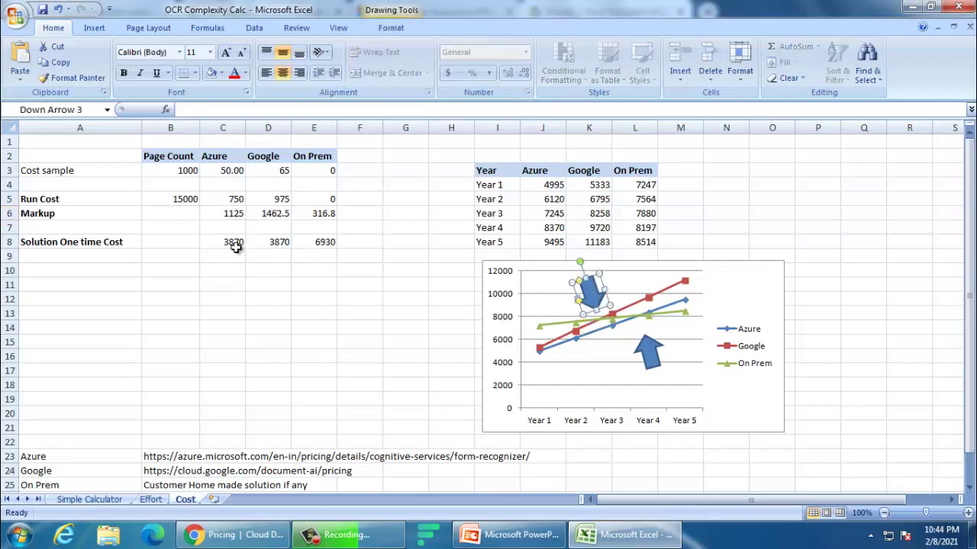
left_click(228, 212)
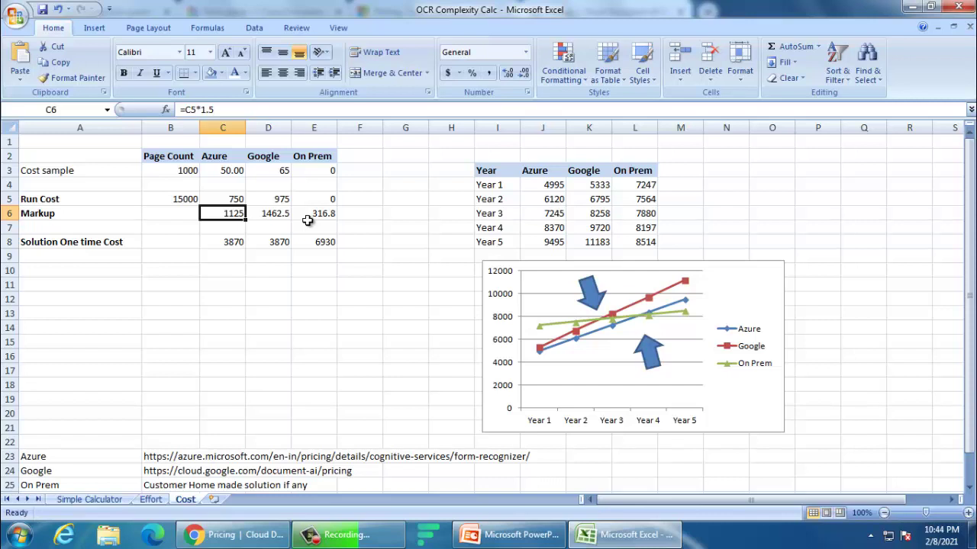
Step: Inspect the Azure Markup formula in C6 and compare it with the Azure run cost in C5
key("F2")
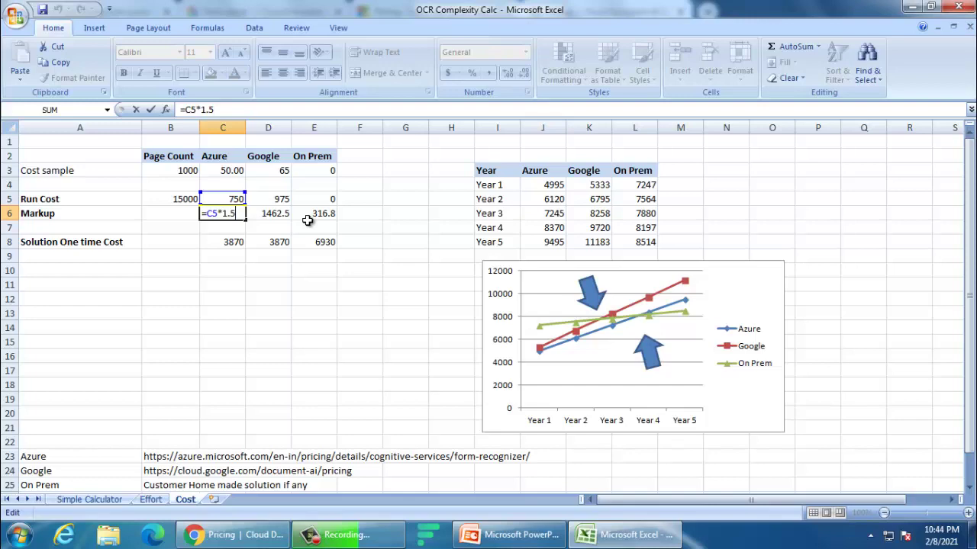
key("ctrl+Return")
left_click(234, 197)
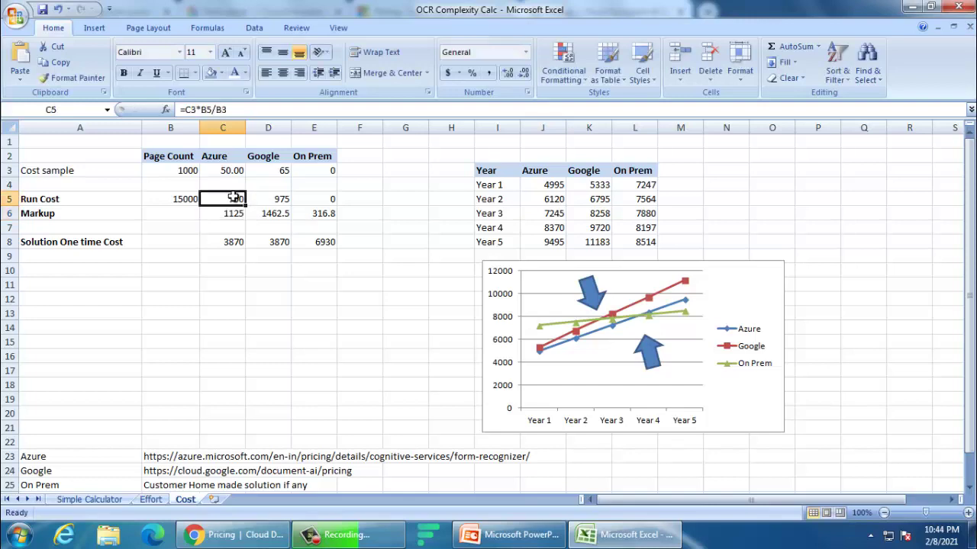
left_click(352, 315)
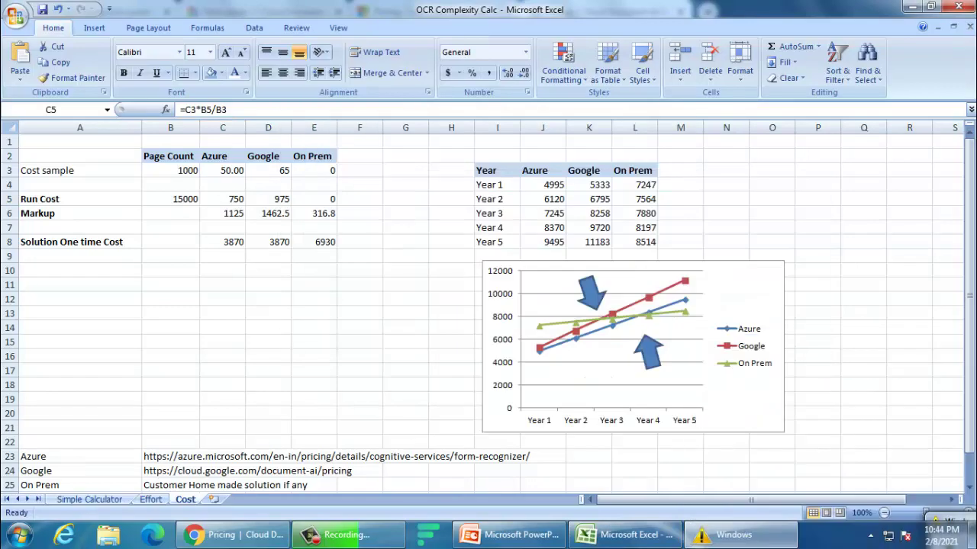
left_click(229, 215)
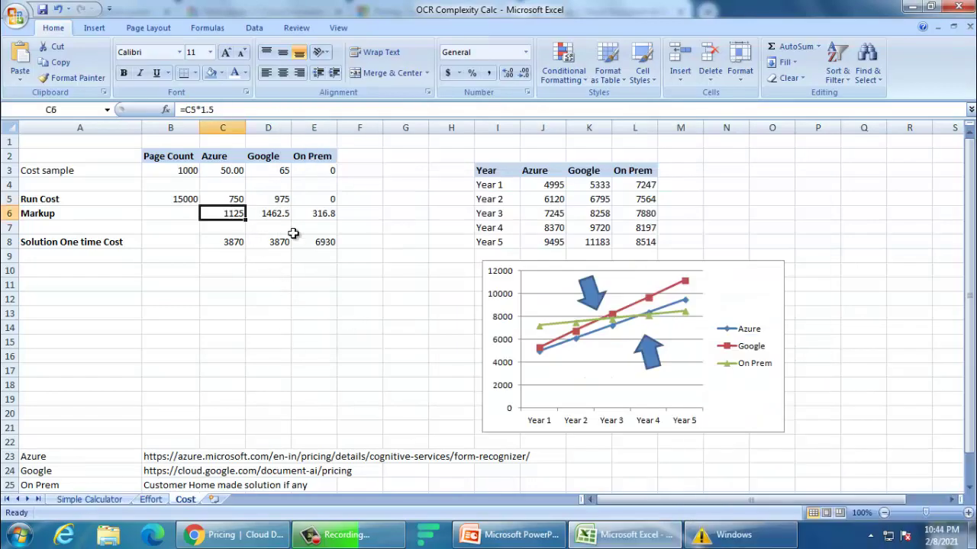
Step: Trace Azure's Solution One time Cost in C8 to the cloud-based total in Effort M11, and check Google's in Cost D8
left_click(218, 244)
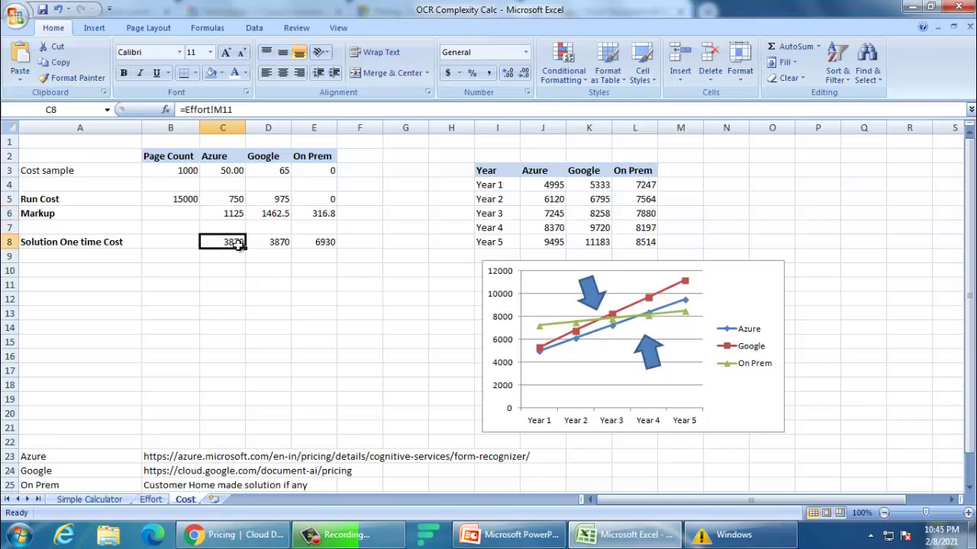
left_click(150, 500)
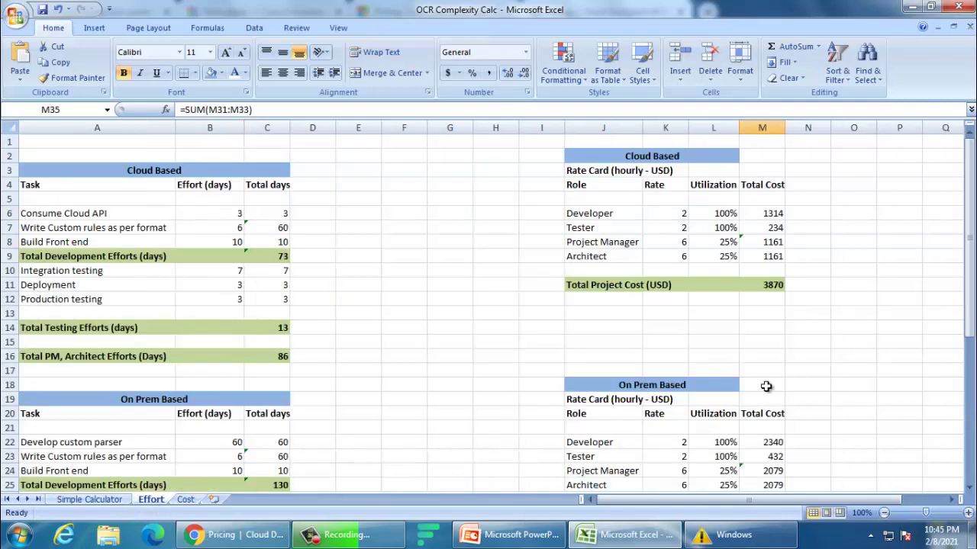
left_click(766, 286)
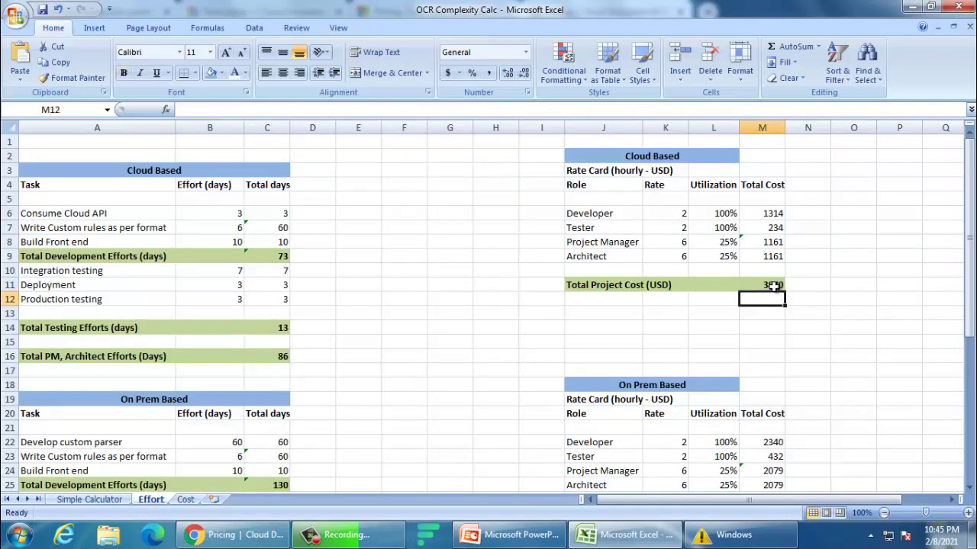
left_click(185, 499)
left_click(280, 243)
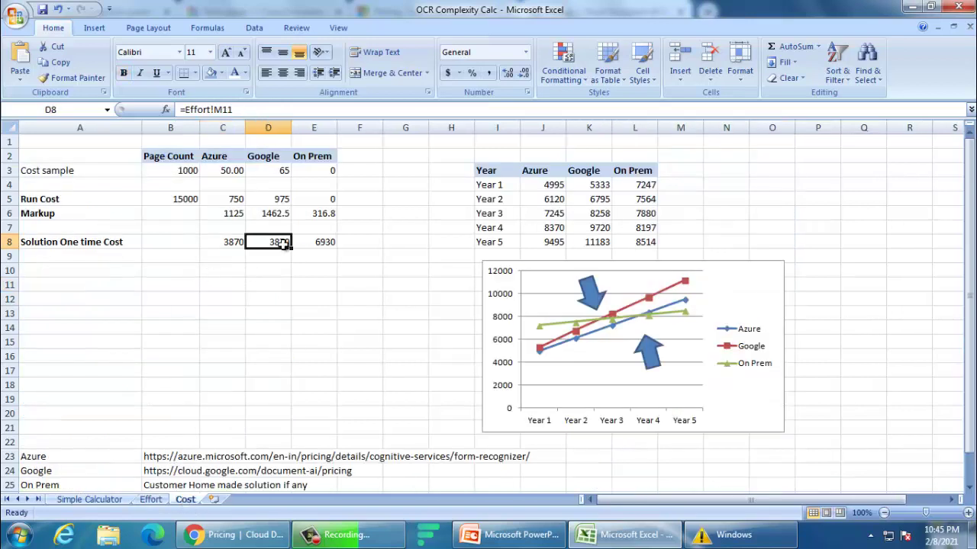
Step: Review the Azure and Google costs in C3:D6 and compare the Markup values across C6:E6
left_click_drag(215, 169, 286, 216)
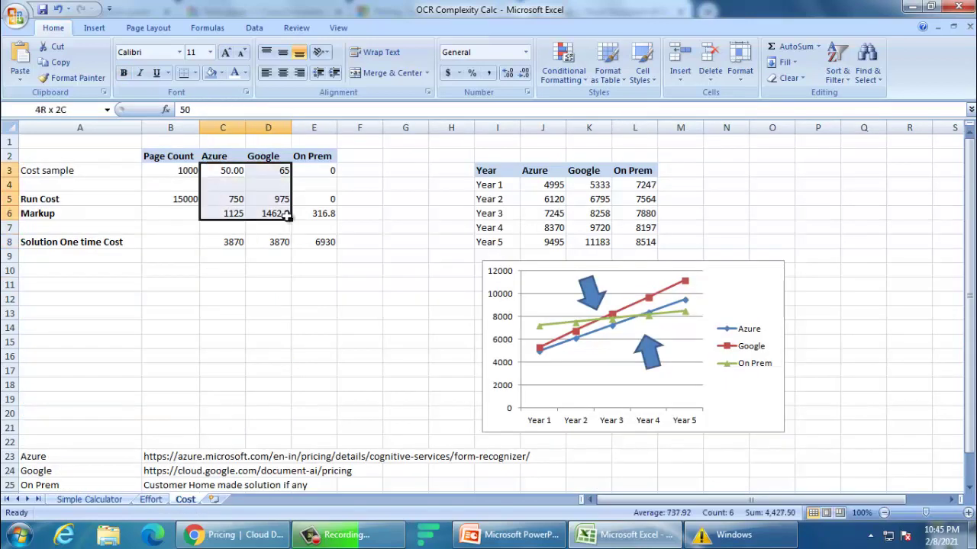
left_click(272, 213)
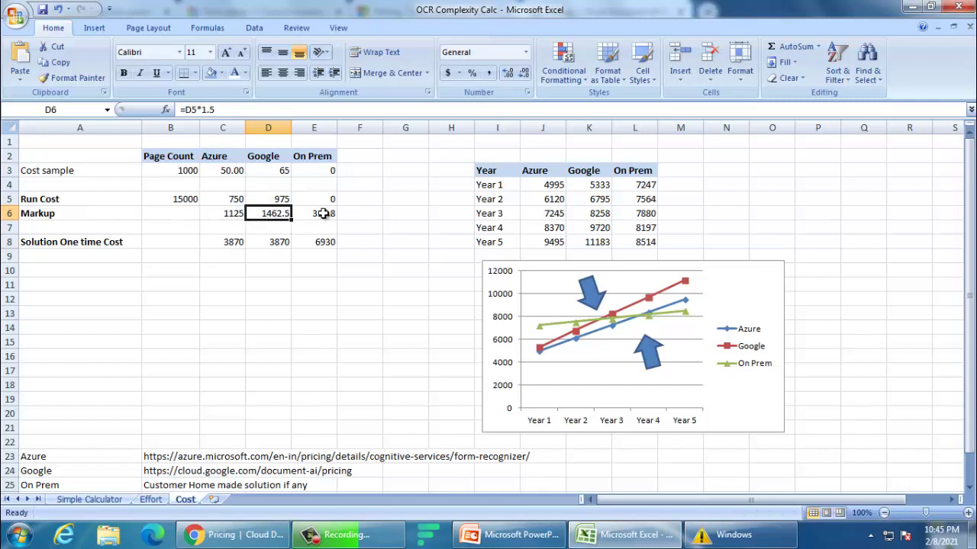
left_click(236, 214)
left_click(271, 213)
left_click(325, 217)
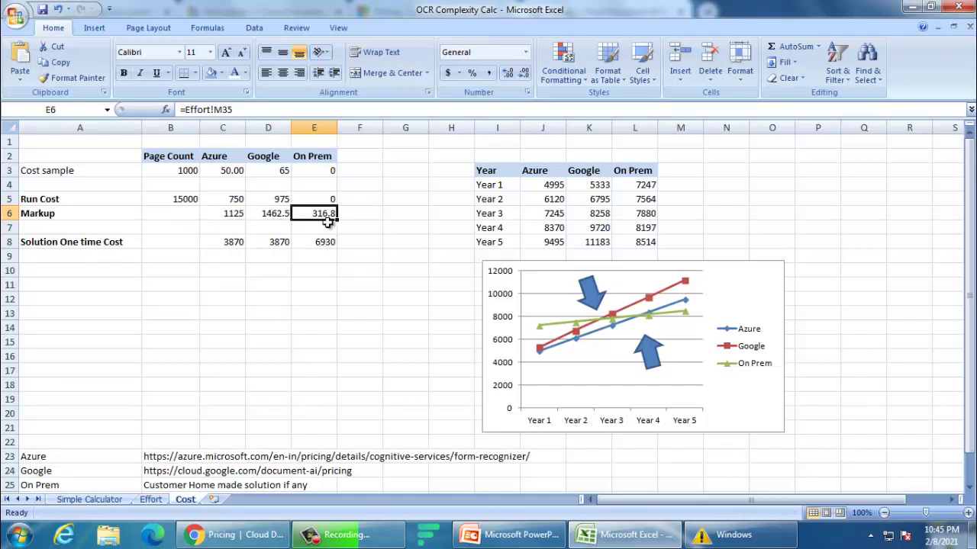
Step: Trace the On Prem Solution One time Cost in E8 to the On Prem tables on the Effort sheet, and return to the Cost sheet
left_click(103, 243)
left_click(321, 244)
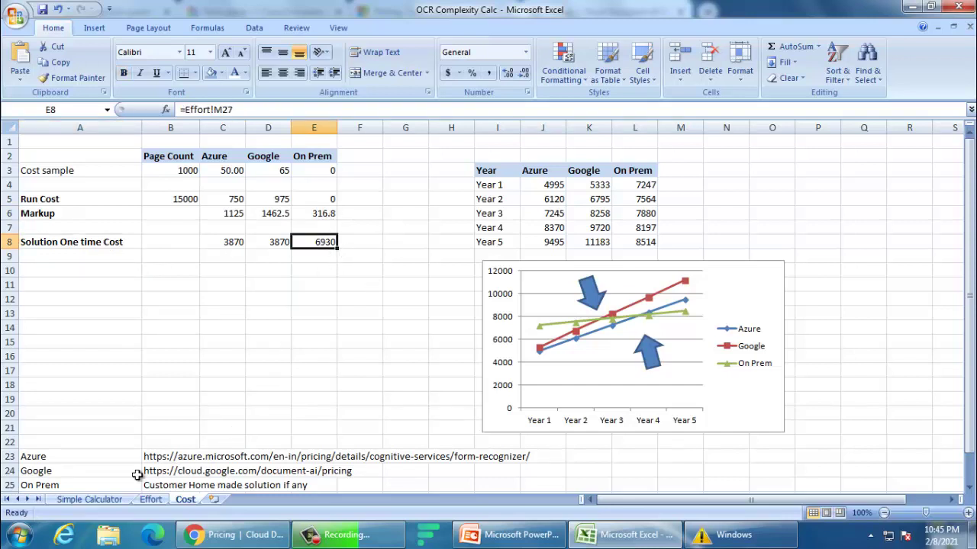
left_click(150, 498)
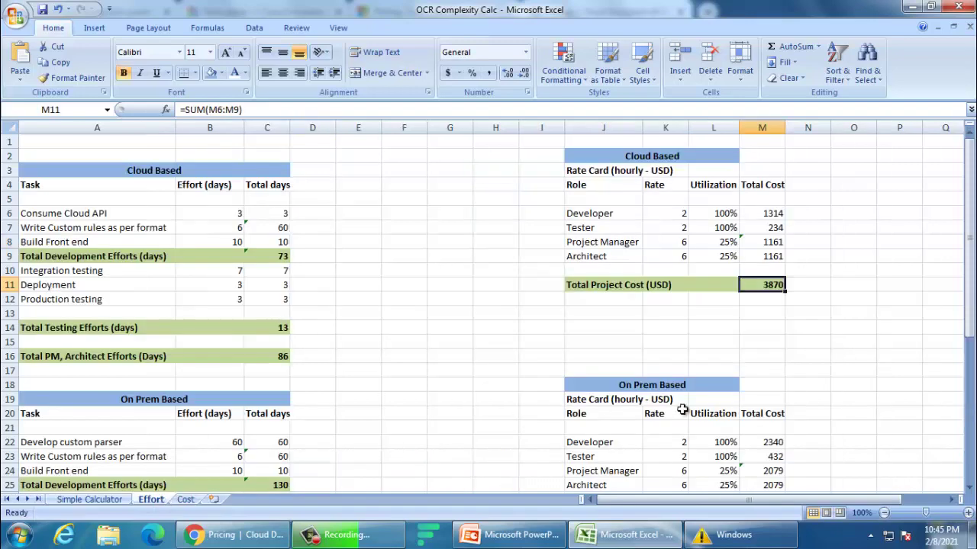
scroll(682, 411, "down", 4)
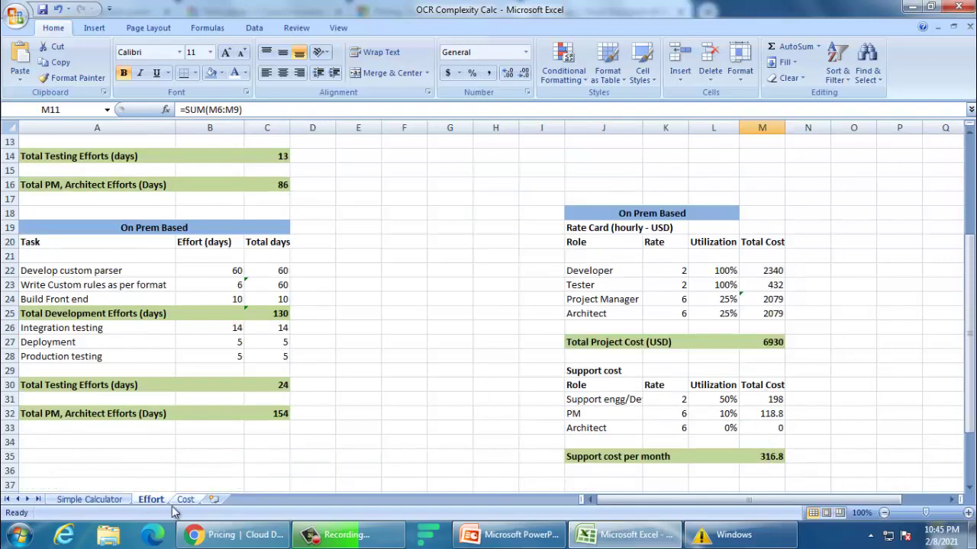
left_click(195, 498)
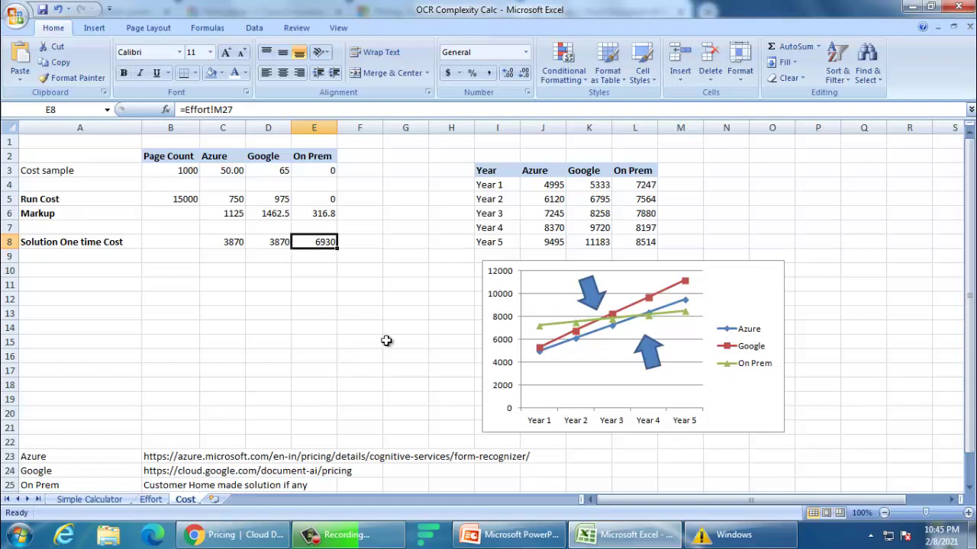
Step: Switch to the ai_calc presentation in PowerPoint and review the AI Cost Calculations and AI ROI Calculations slides
left_click(509, 535)
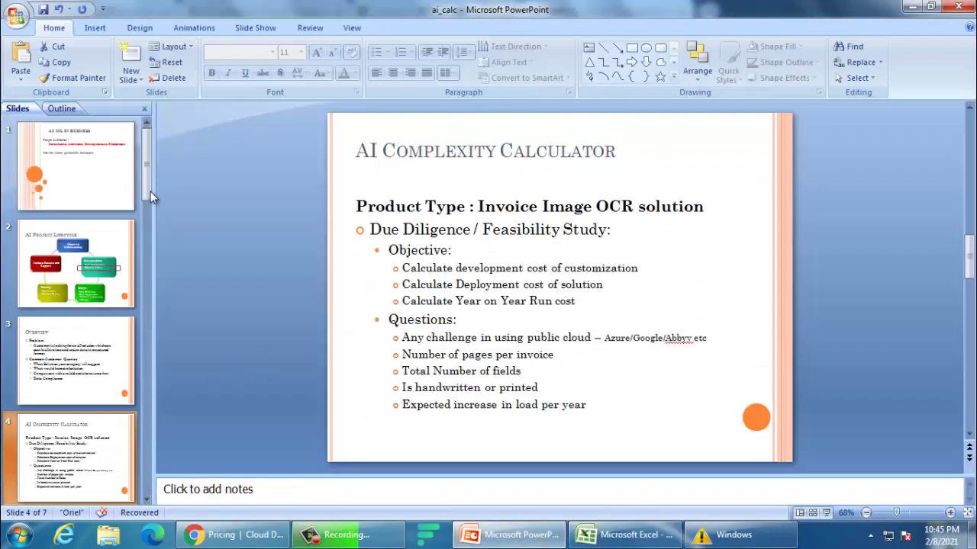
left_click_drag(150, 168, 139, 427)
left_click(101, 276)
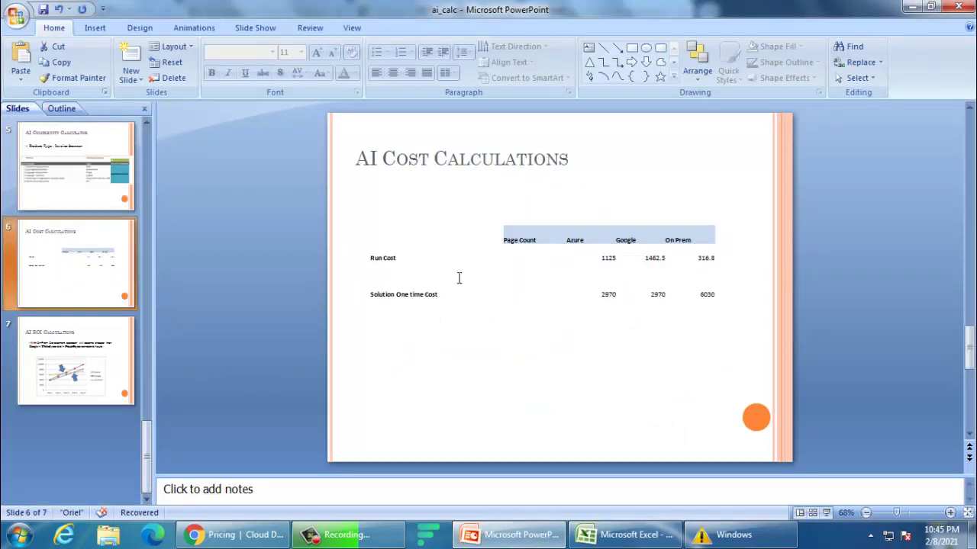
left_click(606, 258)
left_click(430, 299)
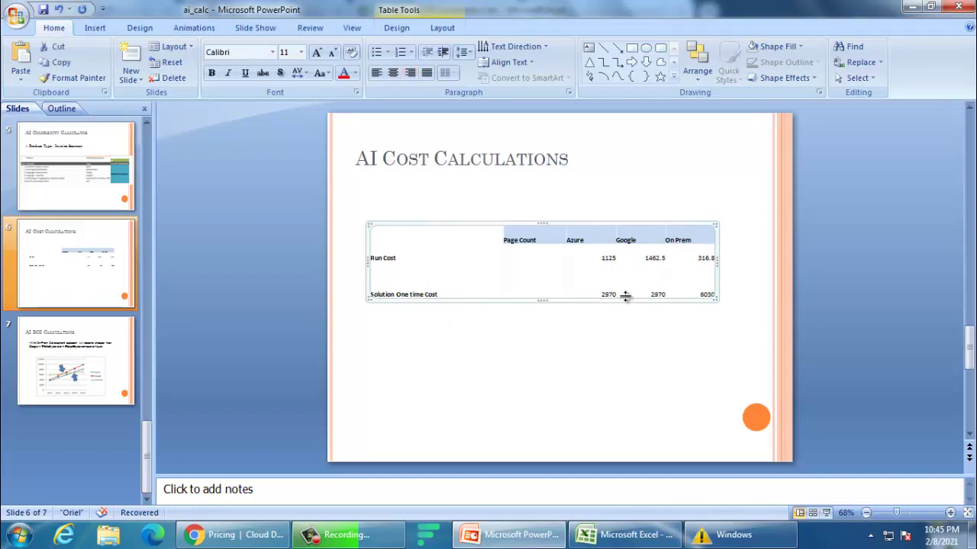
left_click(597, 379)
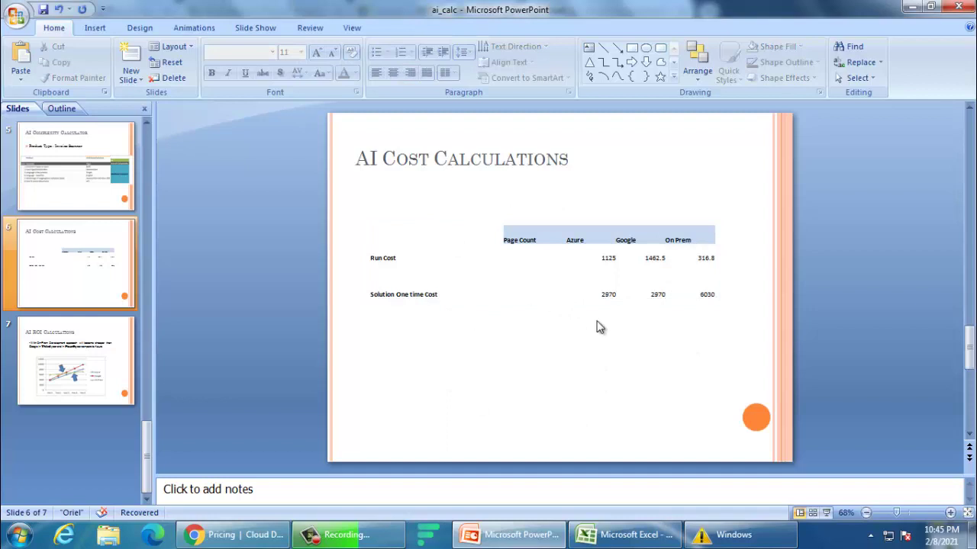
left_click(108, 348)
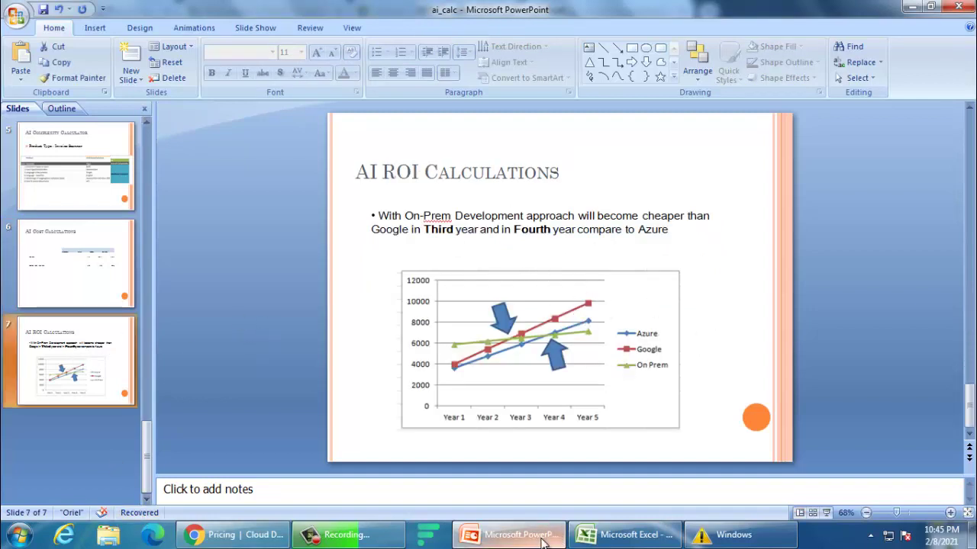
Step: Switch back to Excel and go through the Year 1 to Year 5 rows in I4:I8 of the yearly cost table
left_click(593, 535)
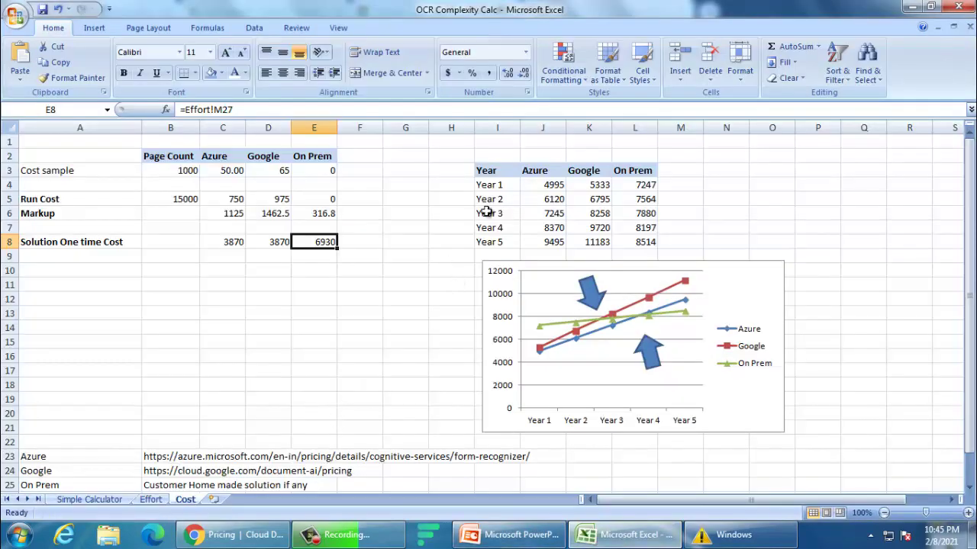
left_click(495, 186)
left_click(496, 200)
left_click(494, 213)
left_click(493, 228)
left_click(491, 243)
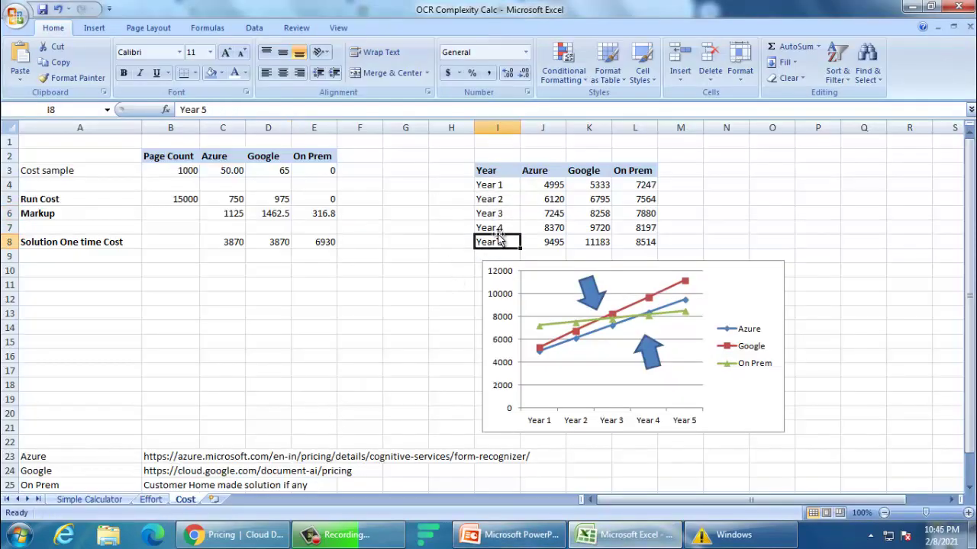
Step: Inspect the Year 1 cost formulas for Azure, Google and On Prem in J4:L4, leaving them unedited
left_click(558, 186)
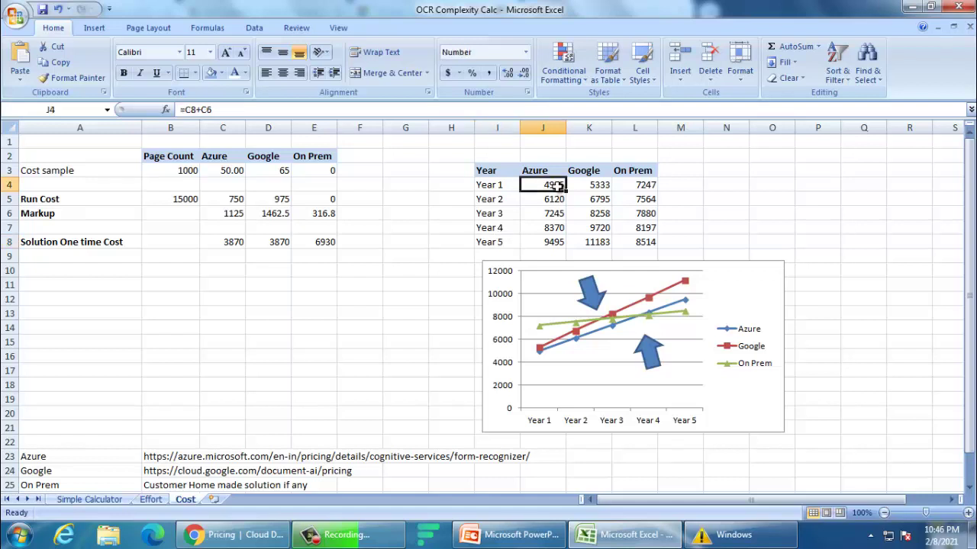
double_click(558, 186)
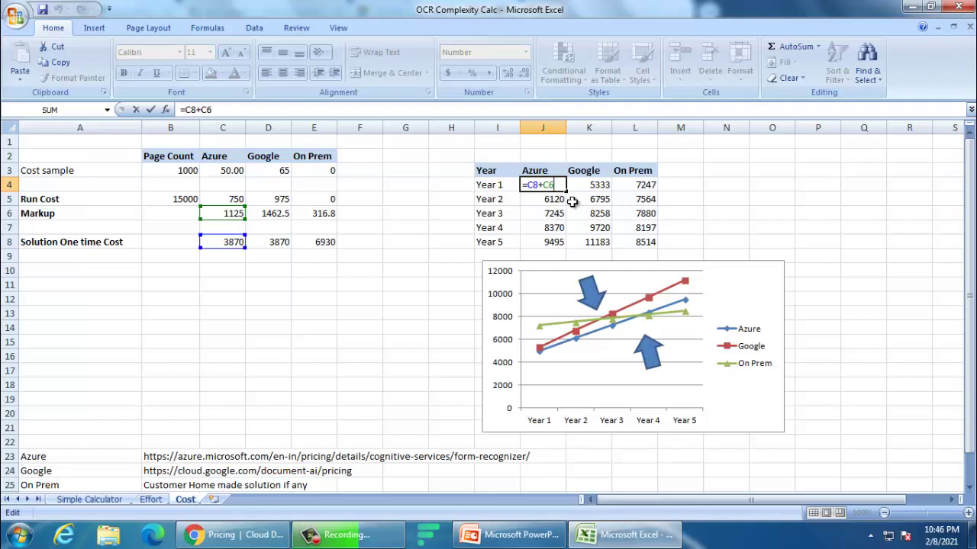
left_click(593, 186)
double_click(593, 186)
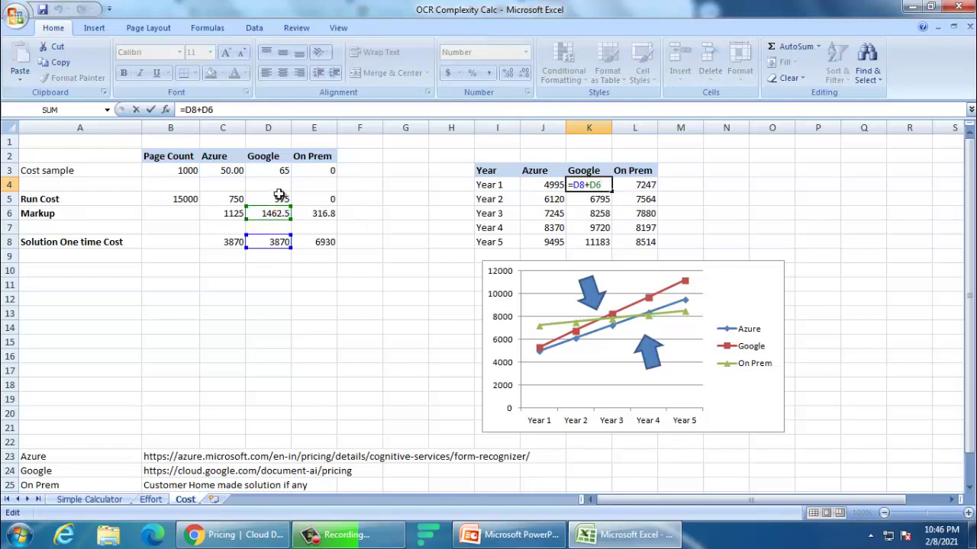
key("Escape")
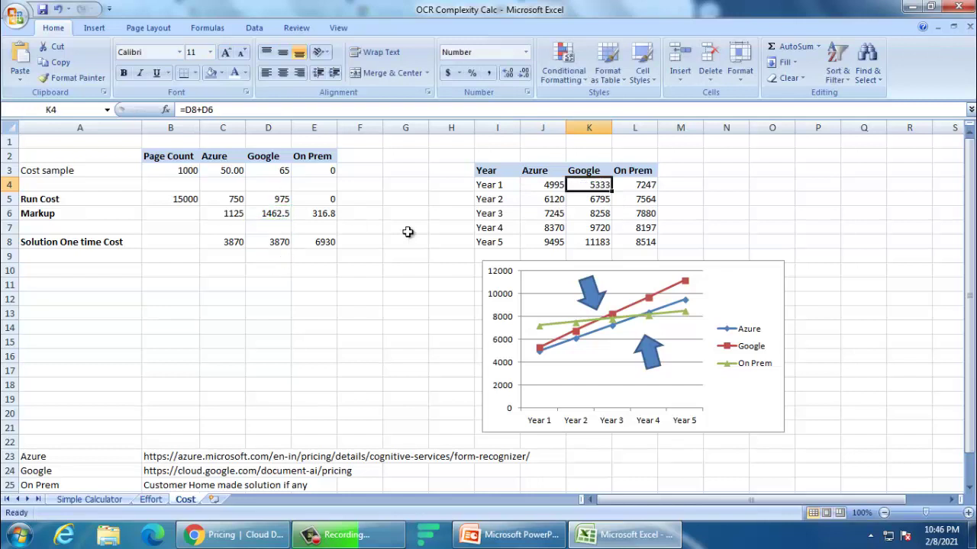
left_click(633, 185)
double_click(633, 185)
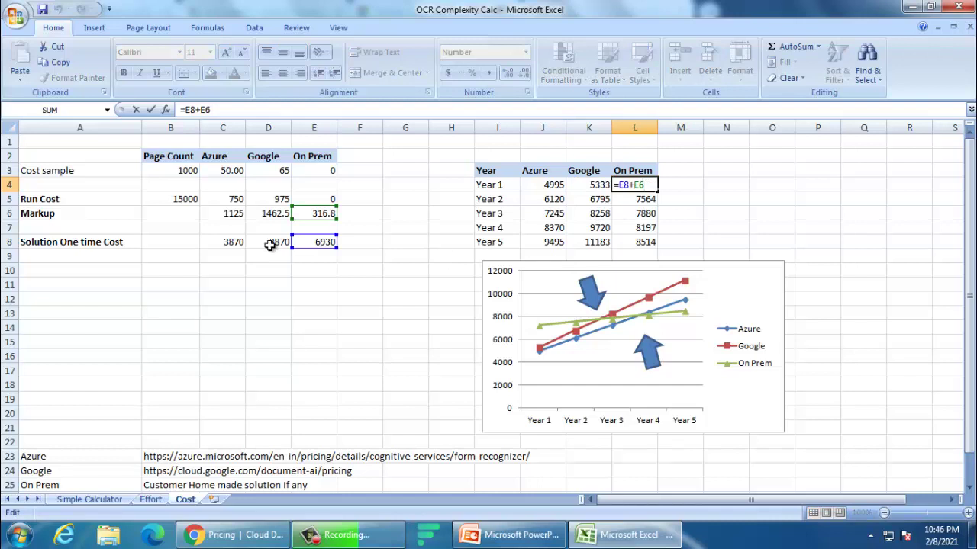
key("Escape")
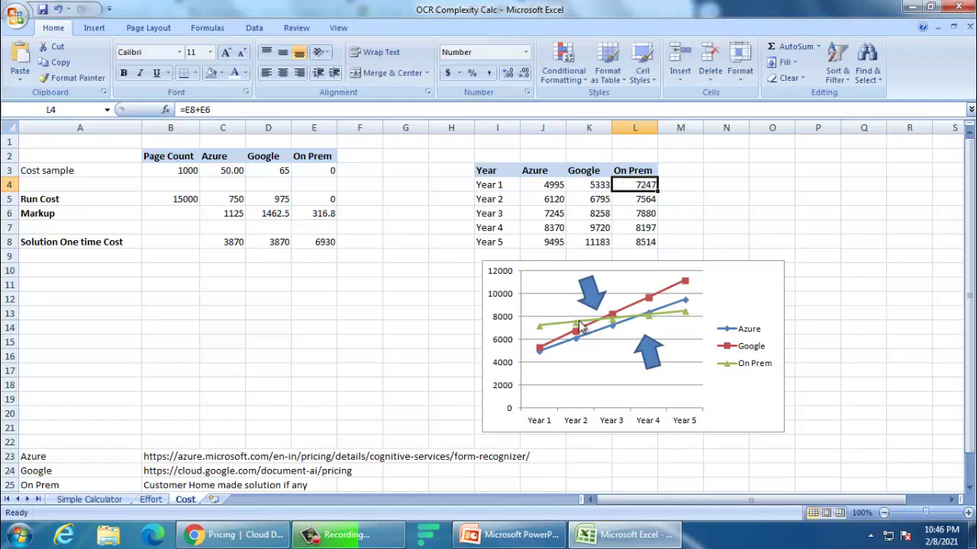
Step: Inspect the Azure Year 2 cost formula in J5 and its referenced cells, leaving it unedited
left_click(543, 198)
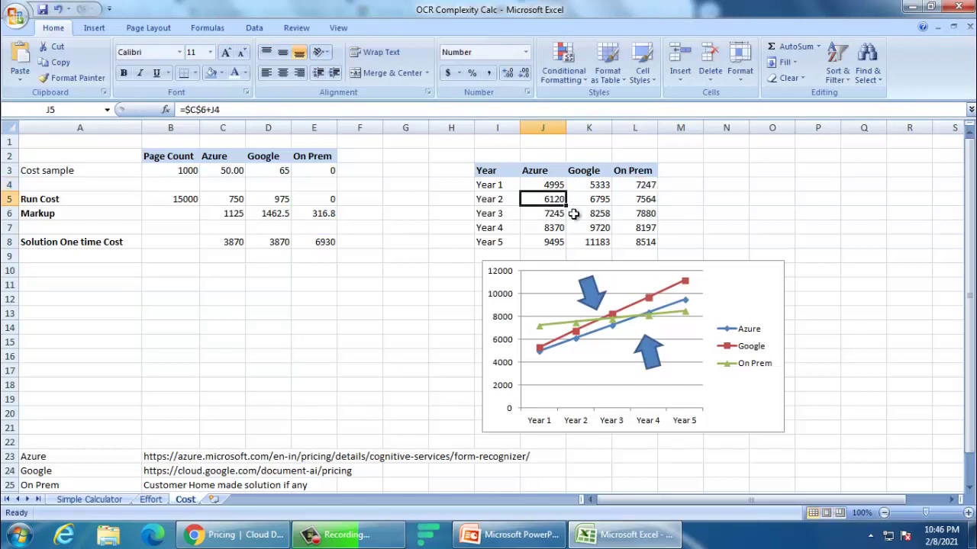
key("F2")
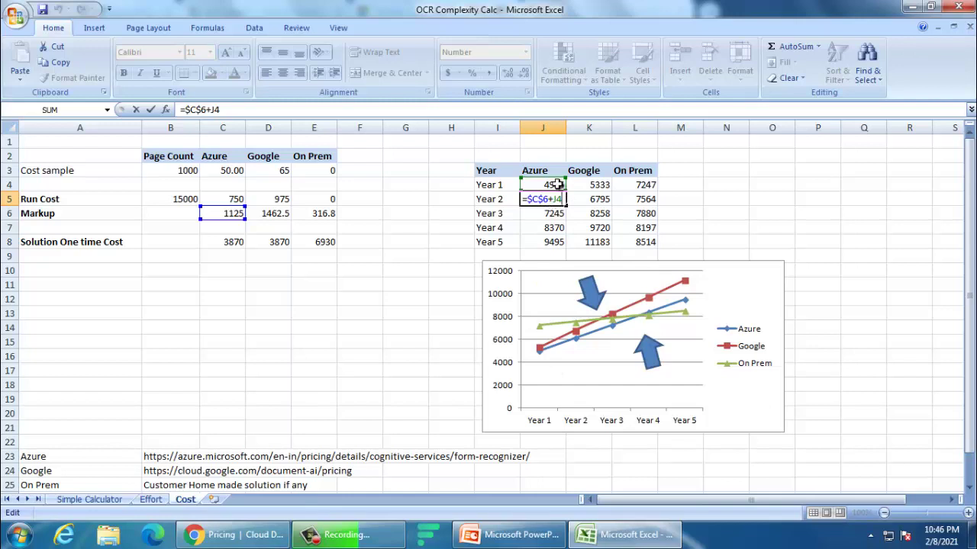
key("Escape")
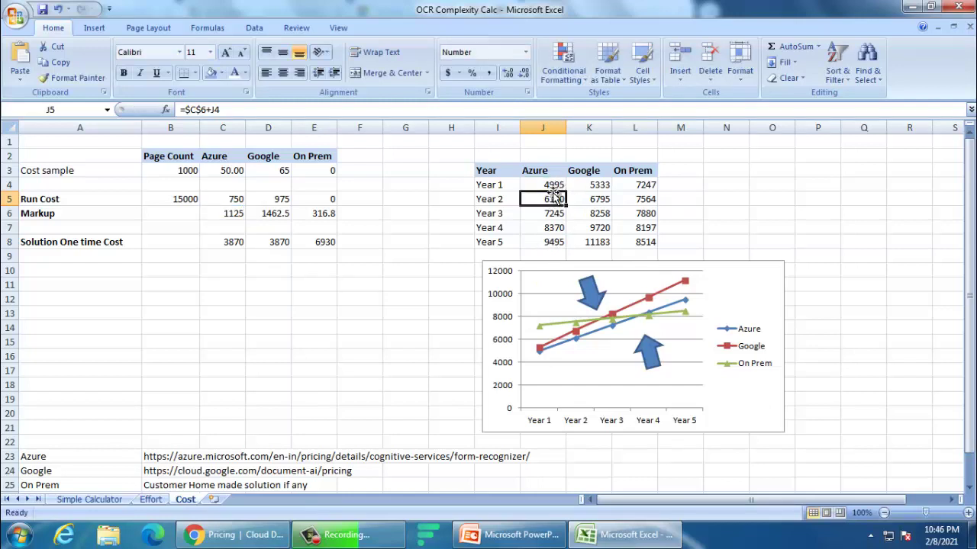
Step: Compare the Year 5 costs of Azure, Google and On Prem in J8:L8, and review the On Prem column
left_click(550, 243)
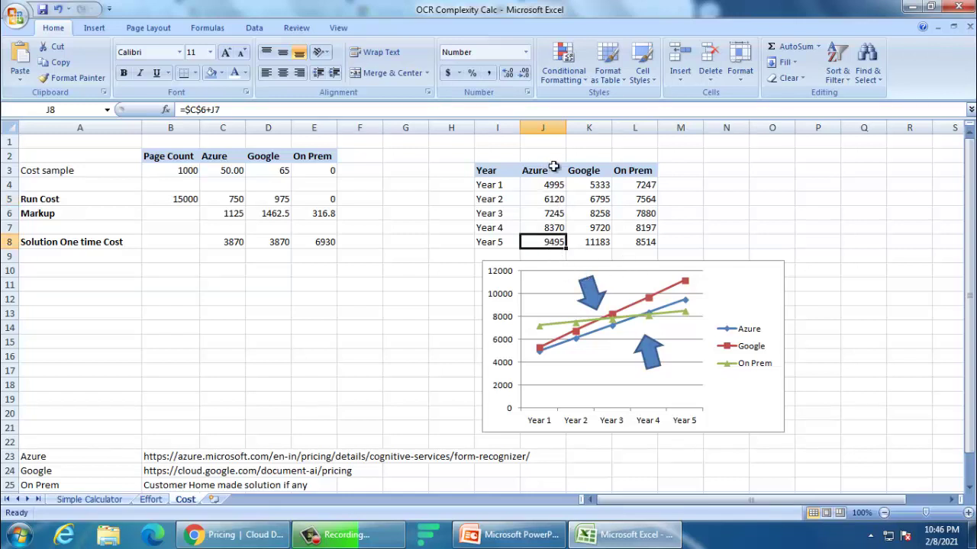
left_click(597, 243)
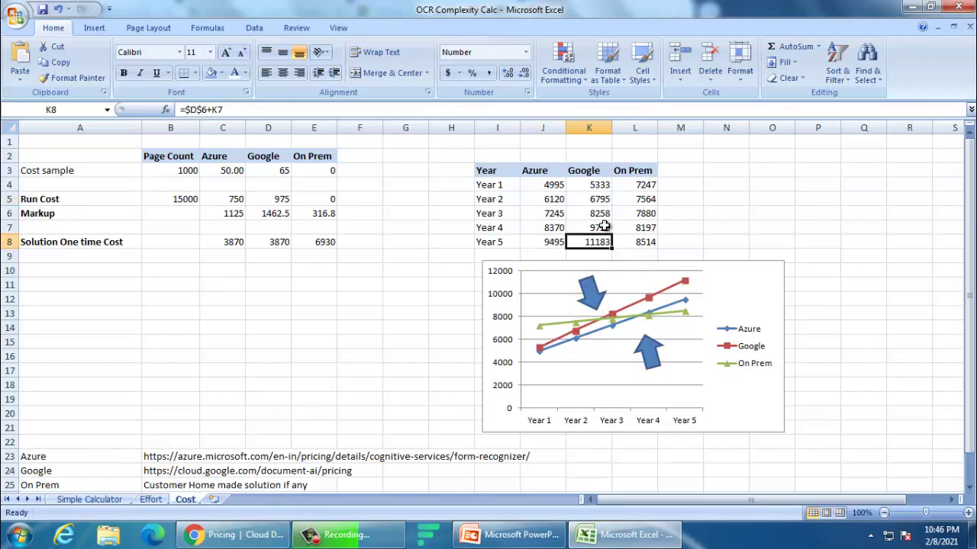
left_click(641, 245)
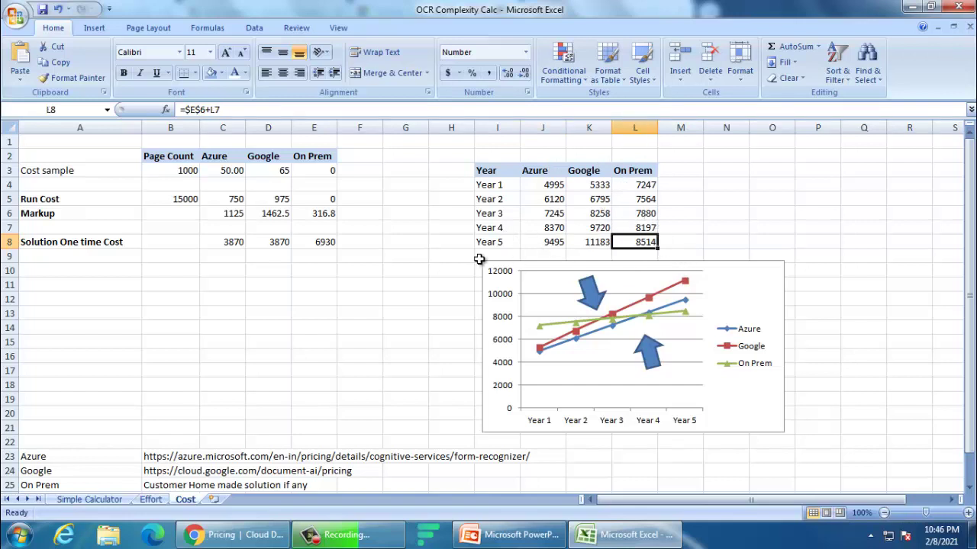
left_click(645, 229)
left_click(649, 243)
left_click_drag(647, 170, 647, 222)
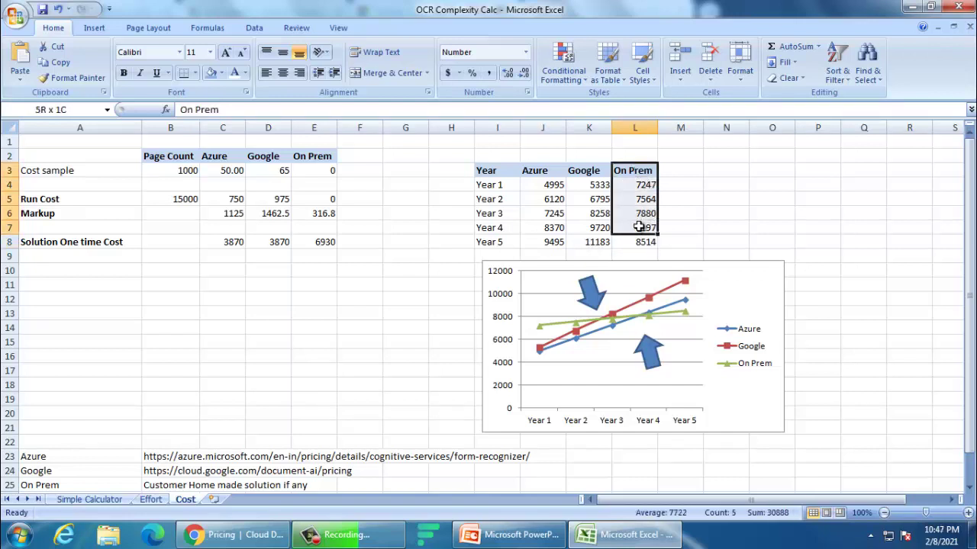
Step: Deselect the cost table and clear the Windows color scheme prompt from the worksheet without changing the scheme
left_click(725, 199)
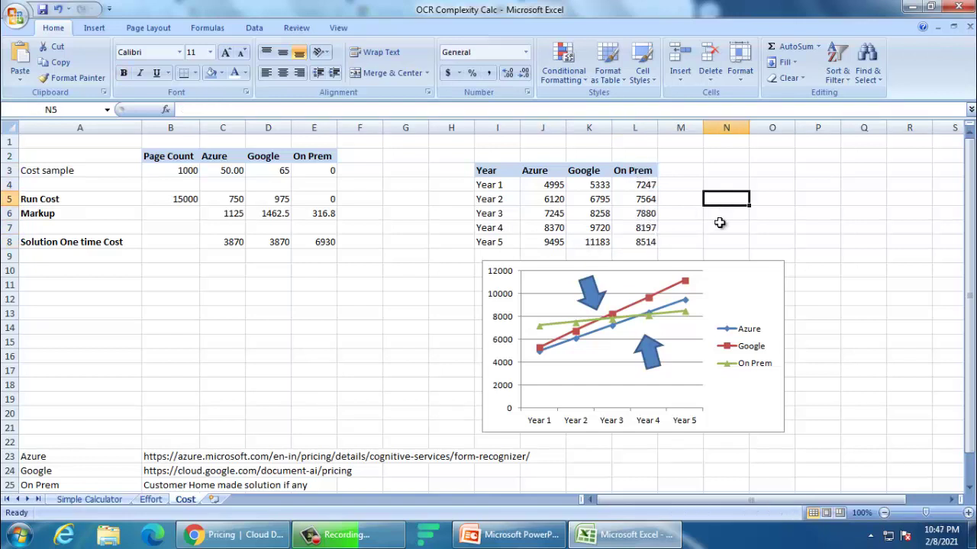
left_click(748, 273)
left_click(857, 303)
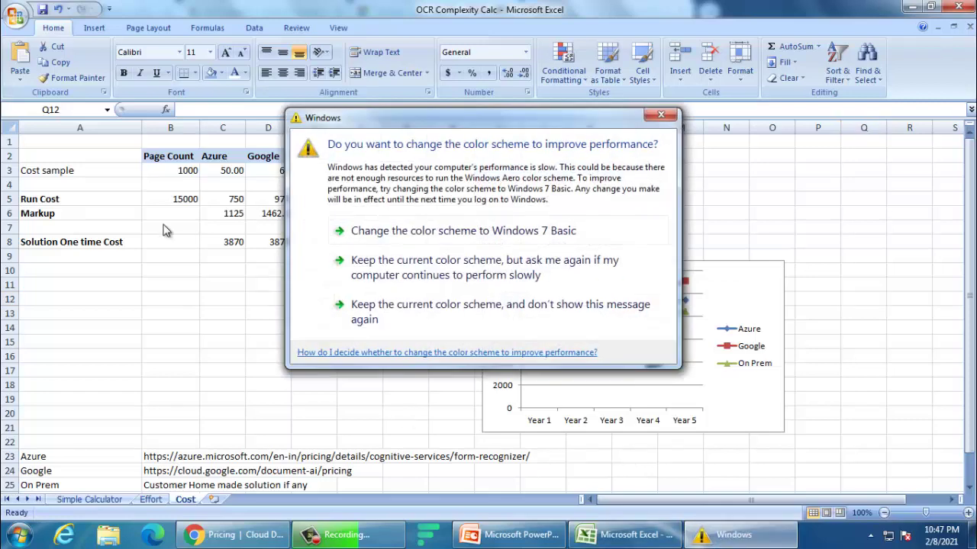
left_click_drag(312, 115, 317, 119)
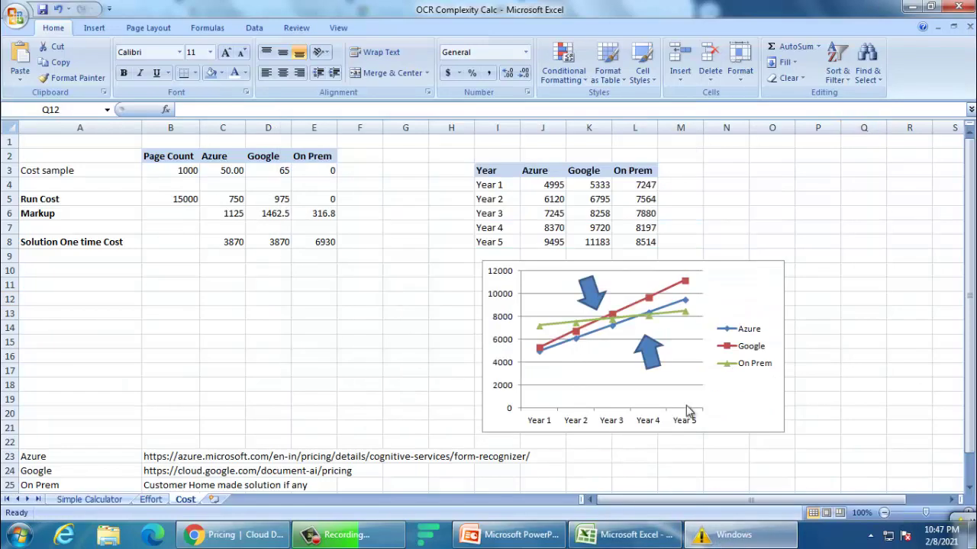